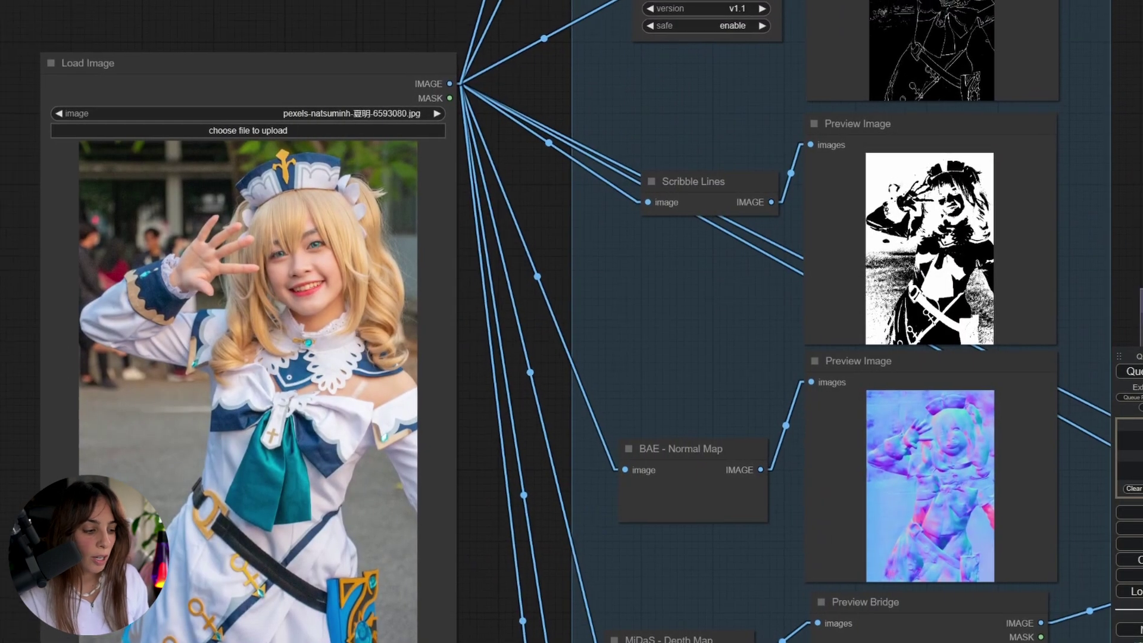
# - Pan across Remove Background, Efficient Loader and the KSampler anime output, then scroll the Manager README to Installation
pyautogui.moveTo(1052, 192); pyautogui.dragTo(705, 155)
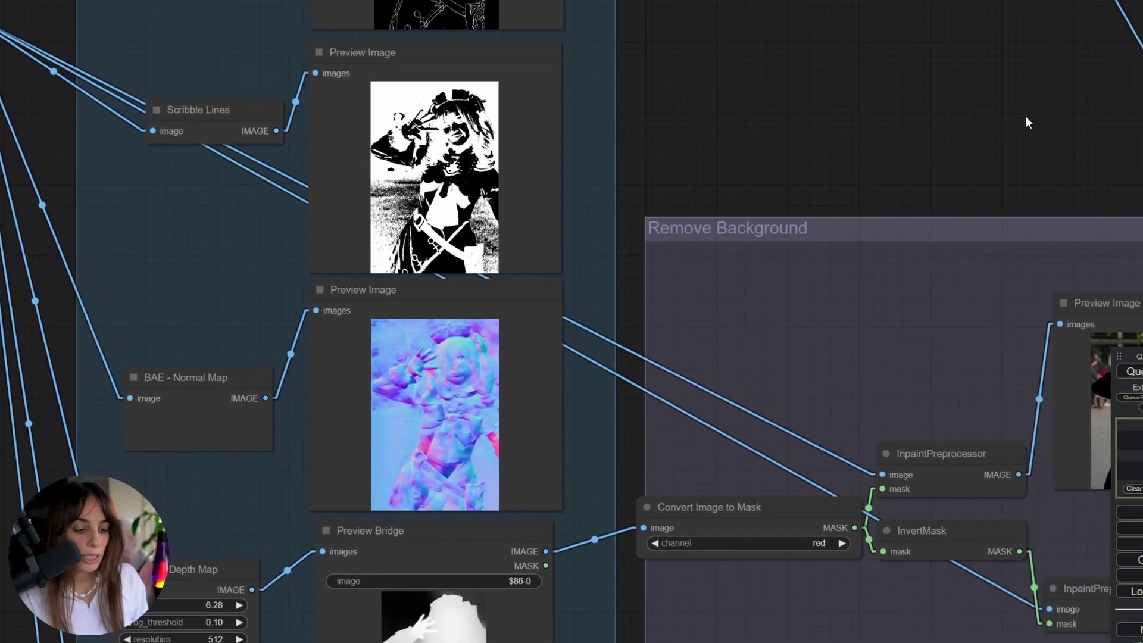
pyautogui.moveTo(1025, 122); pyautogui.dragTo(480, 143)
pyautogui.moveTo(1119, 98); pyautogui.dragTo(551, 538)
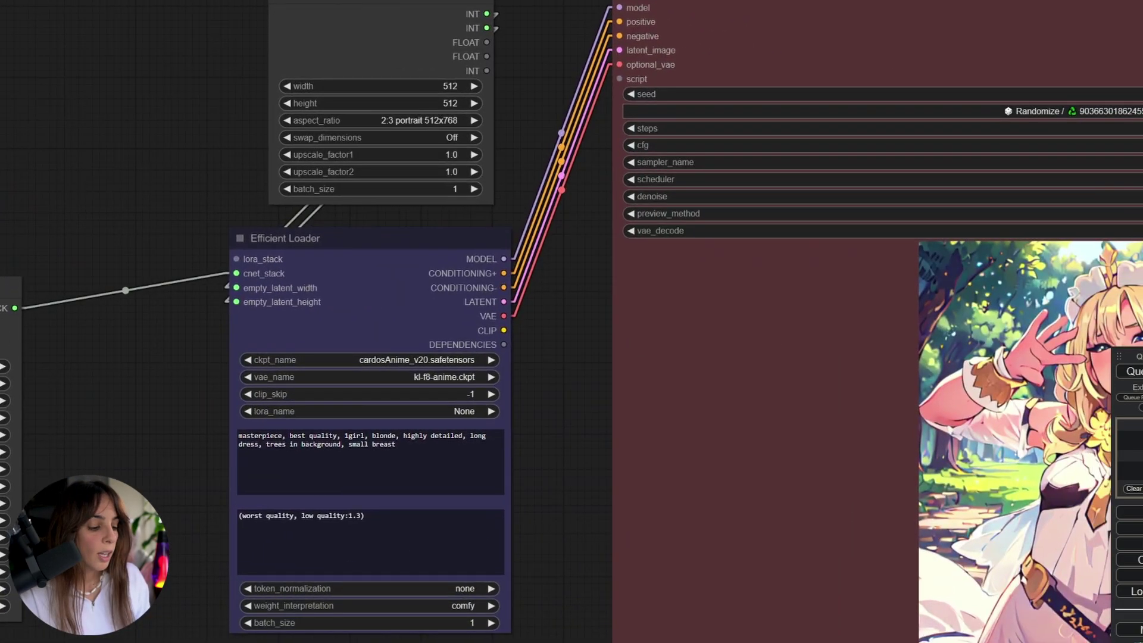
pyautogui.moveTo(659, 575); pyautogui.dragTo(413, 564)
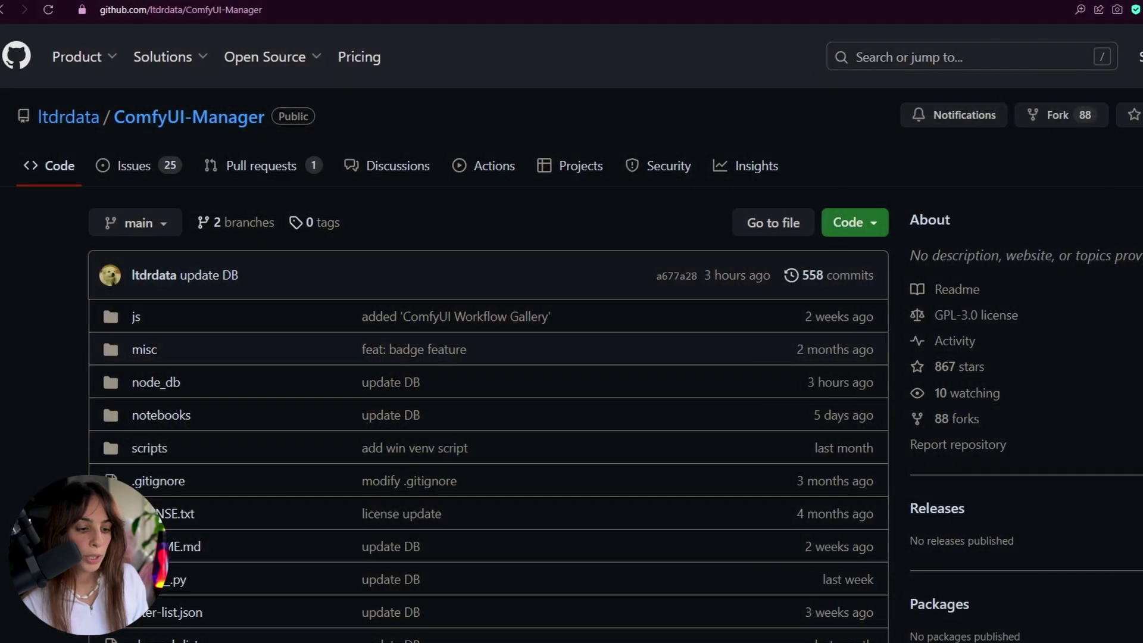
pyautogui.scroll(-10, 488, 321)
pyautogui.scroll(-9, 488, 333)
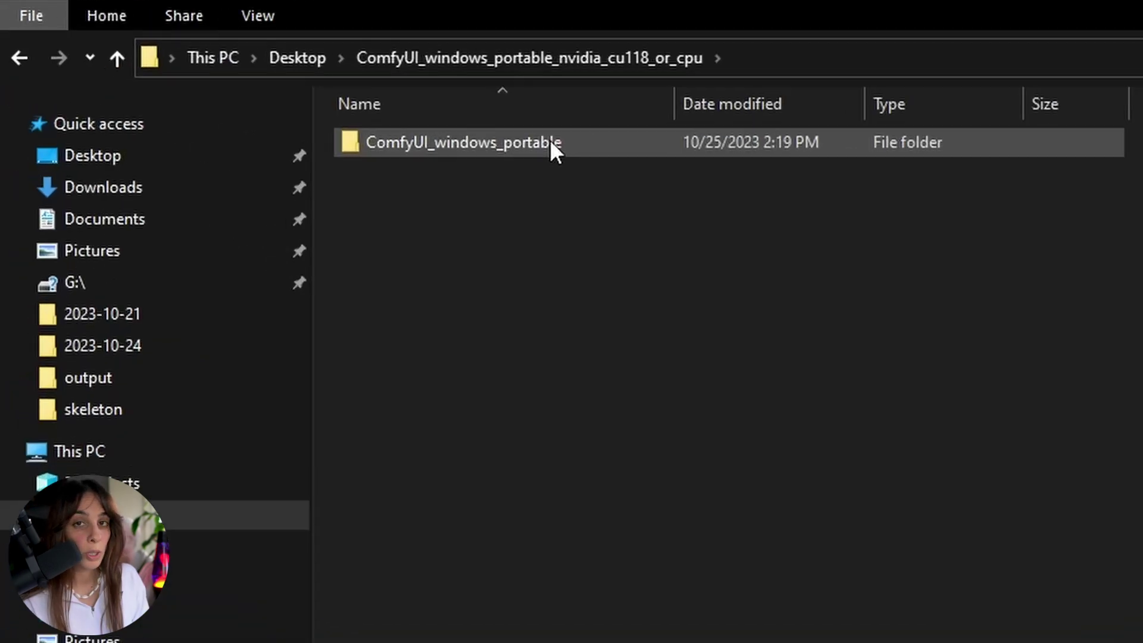
# - Browse to ComfyUI_windows_portable\ComfyUI\custom_nodes and launch cmd from the address bar
pyautogui.doubleClick(549, 139)
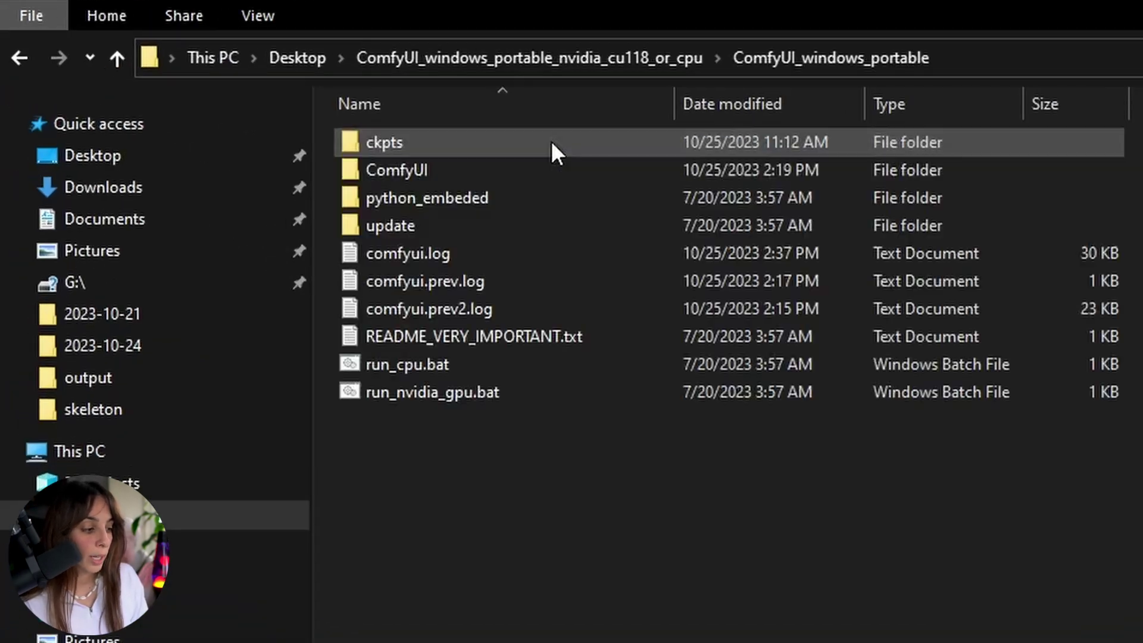
pyautogui.doubleClick(485, 169)
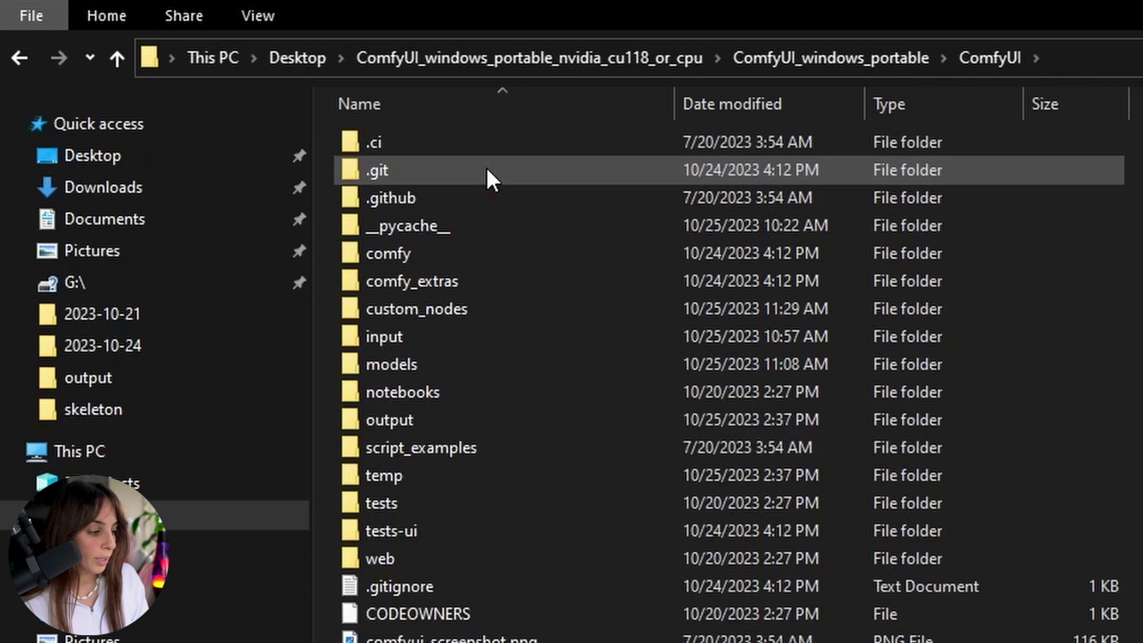
pyautogui.doubleClick(474, 309)
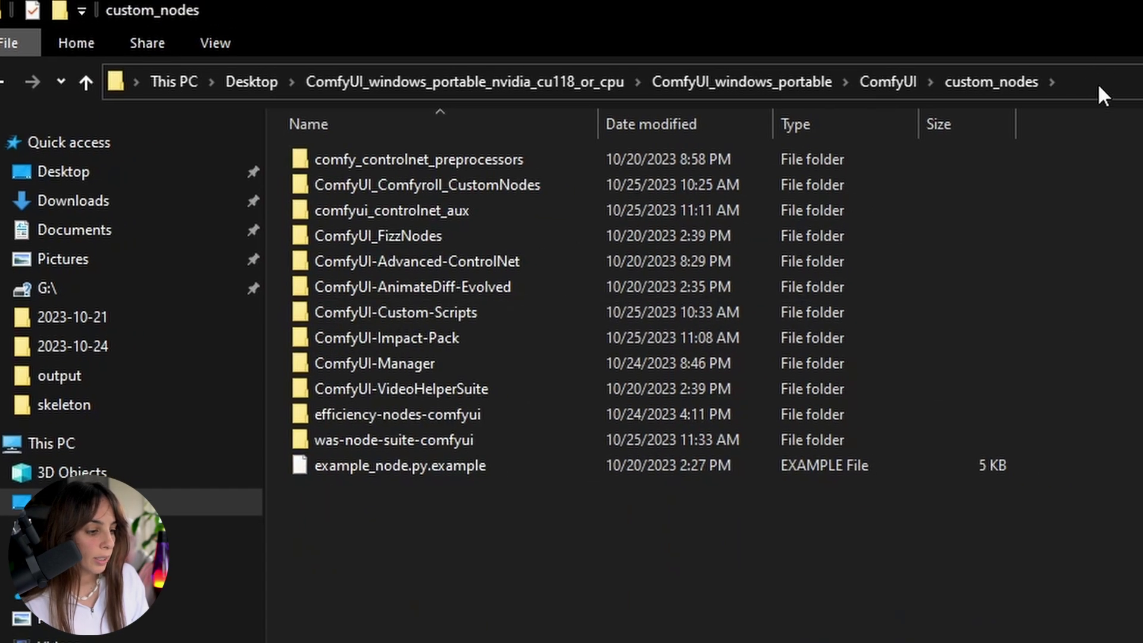
pyautogui.click(1097, 85)
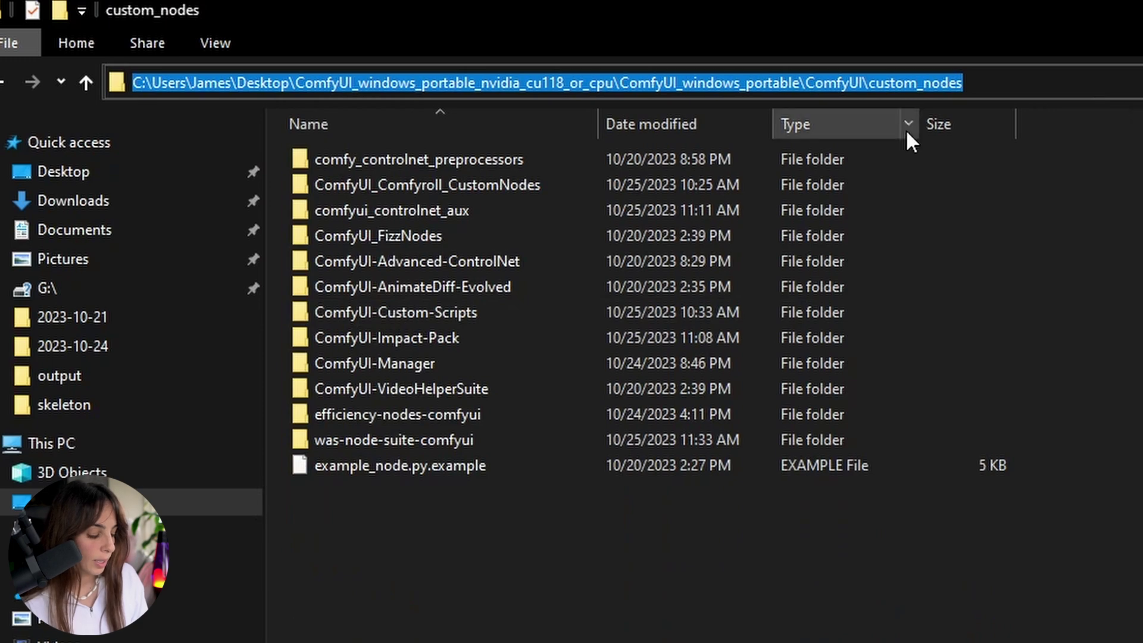
pyautogui.write('cmd')
pyautogui.press('Return')
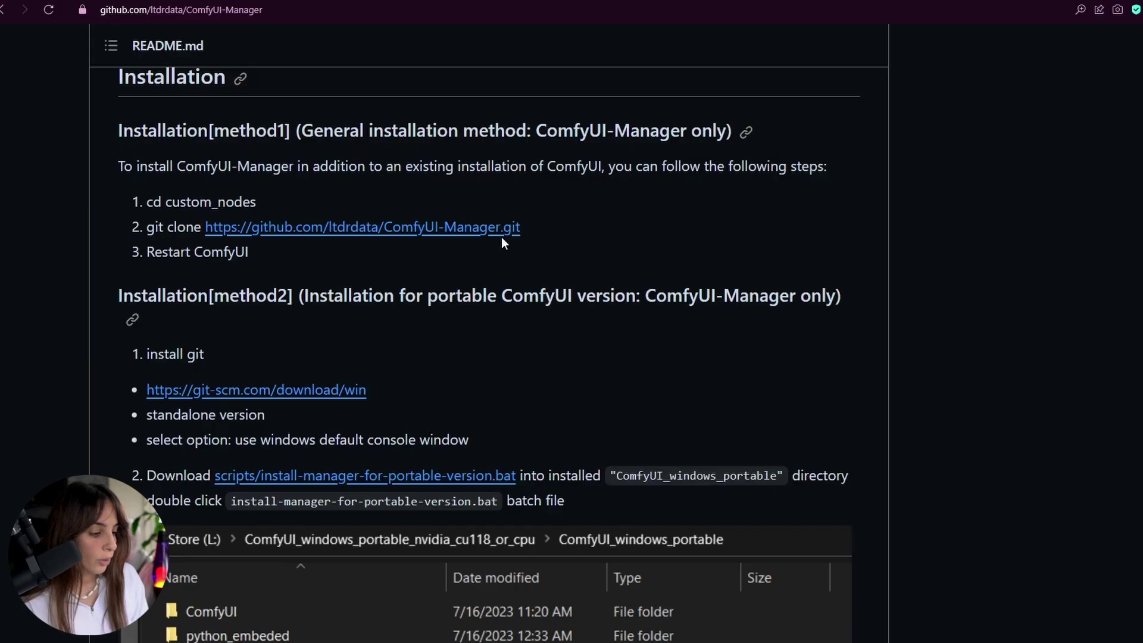
# - Copy the 'git clone …ComfyUI-Manager.git' line from the README
pyautogui.moveTo(524, 229); pyautogui.dragTo(147, 227)
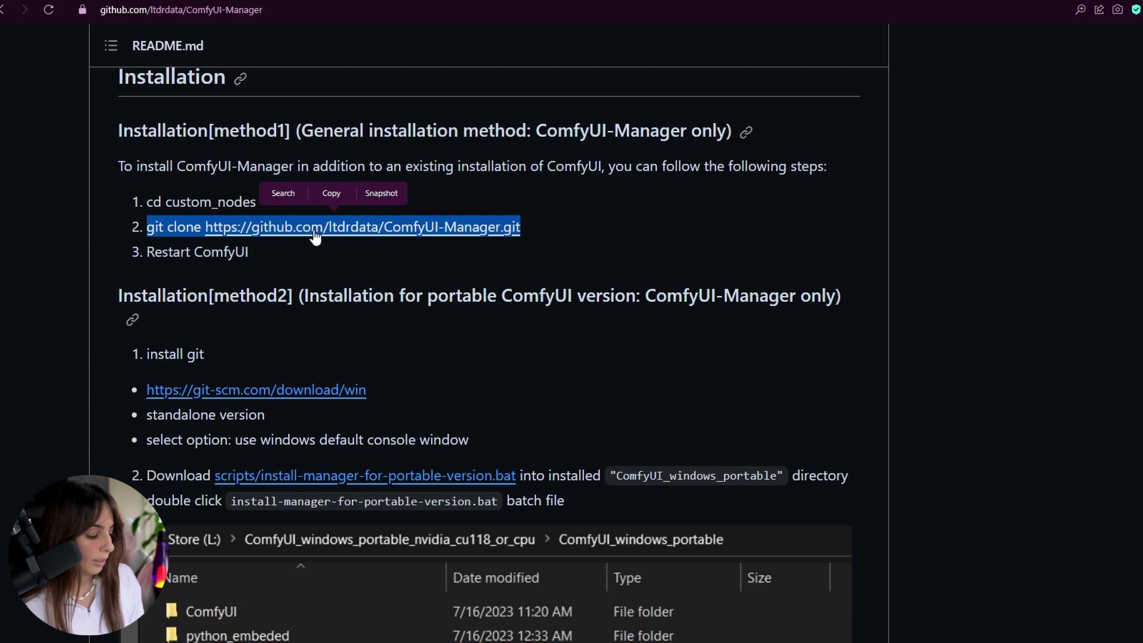
pyautogui.rightClick(338, 227)
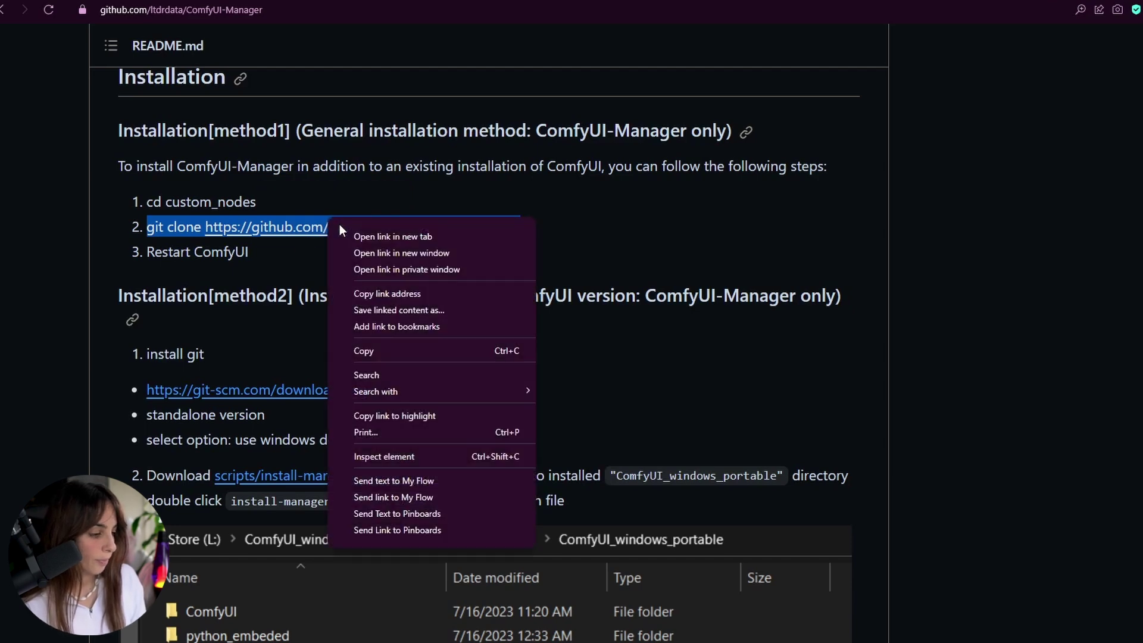
pyautogui.click(420, 352)
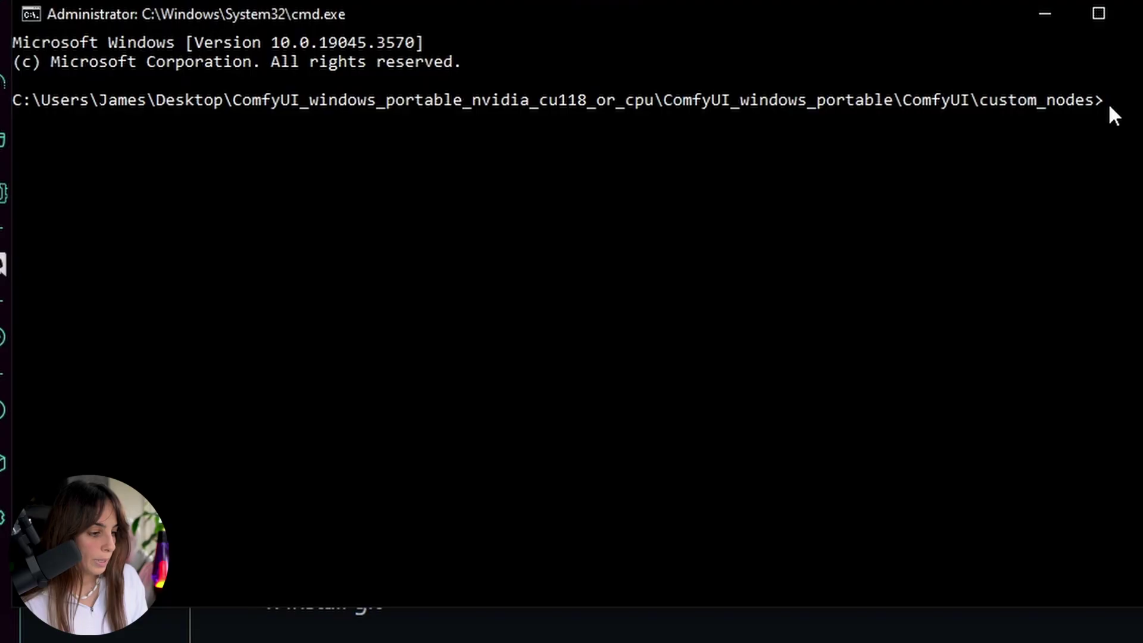
# - Paste the copied ComfyUI-Manager git clone command into the Command Prompt
pyautogui.rightClick(1106, 107)
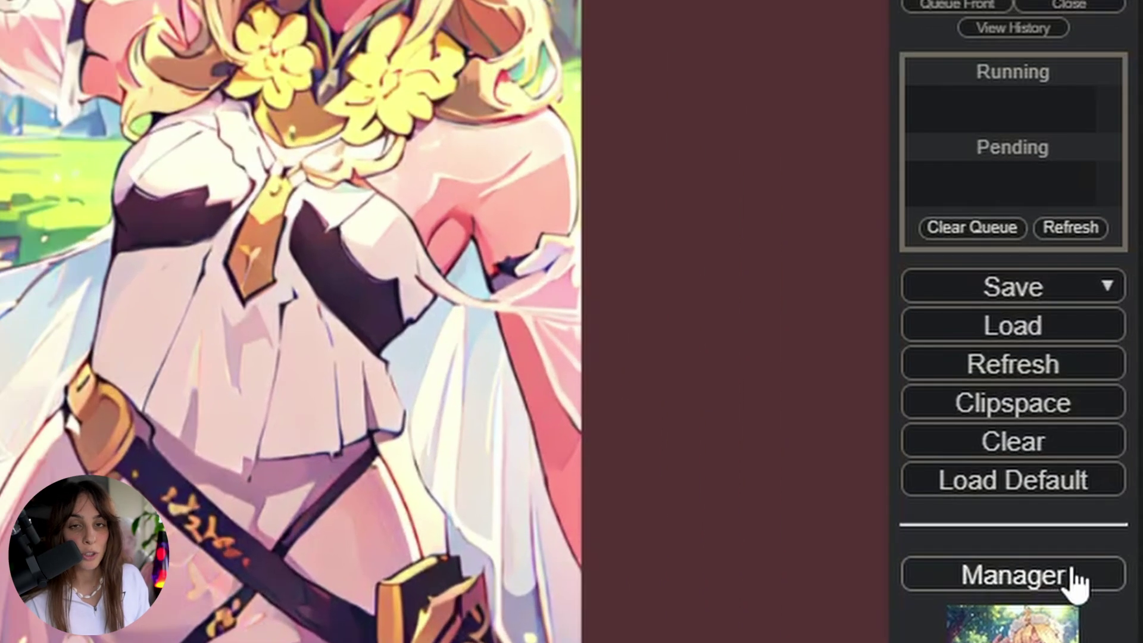
# - From the Manager menu, check Install Missing Custom Nodes, then open ComfyUI Nodes Info
pyautogui.click(1077, 586)
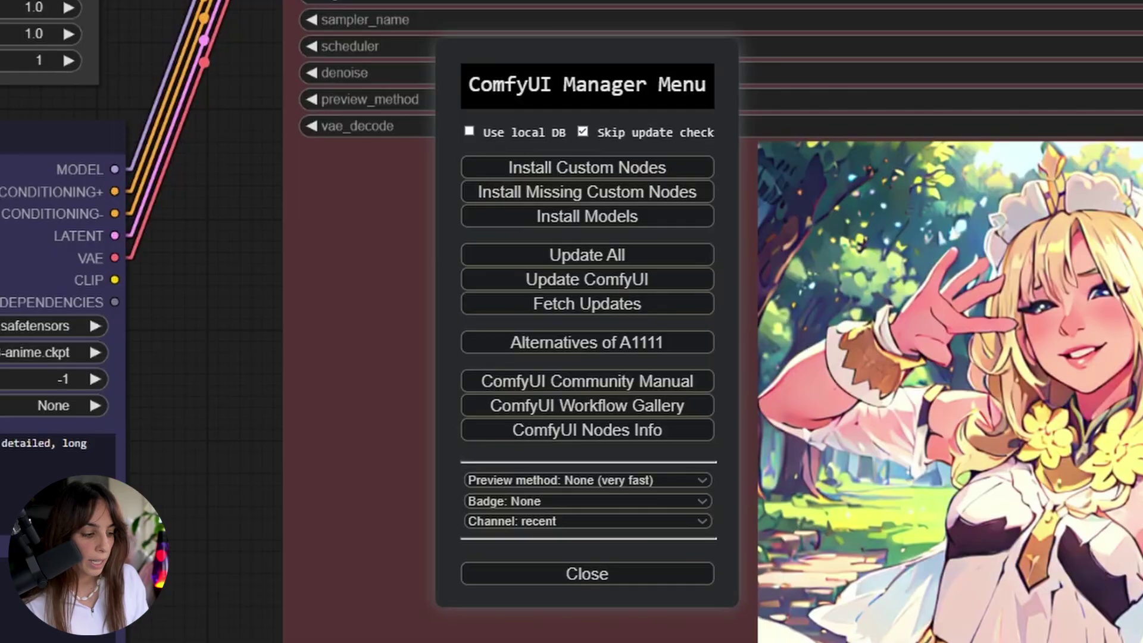
pyautogui.click(607, 196)
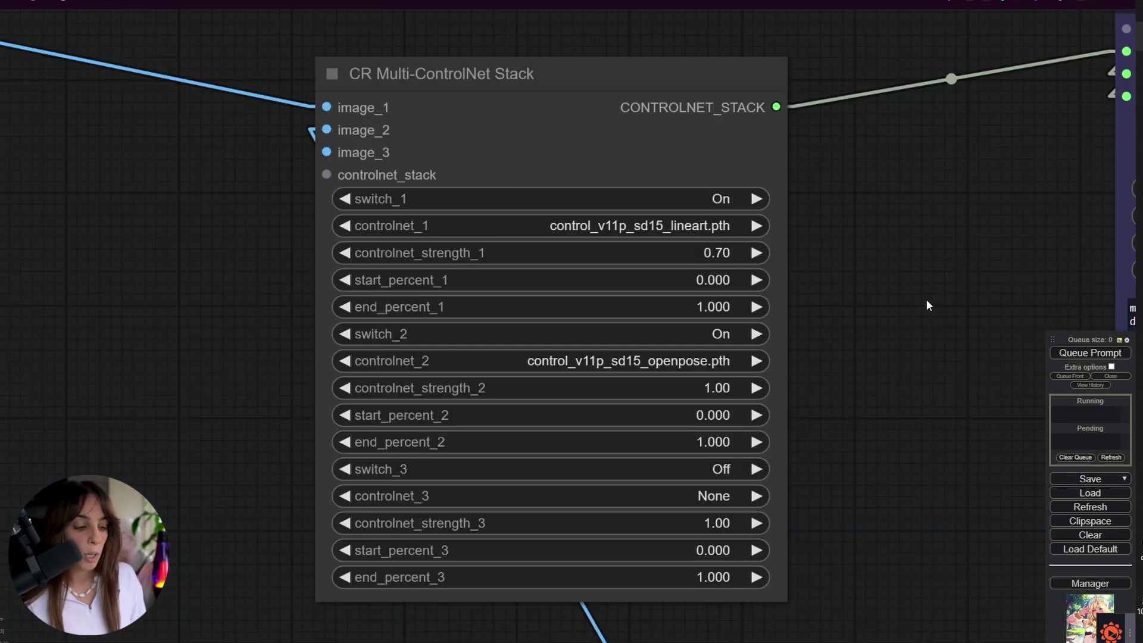
pyautogui.click(1101, 583)
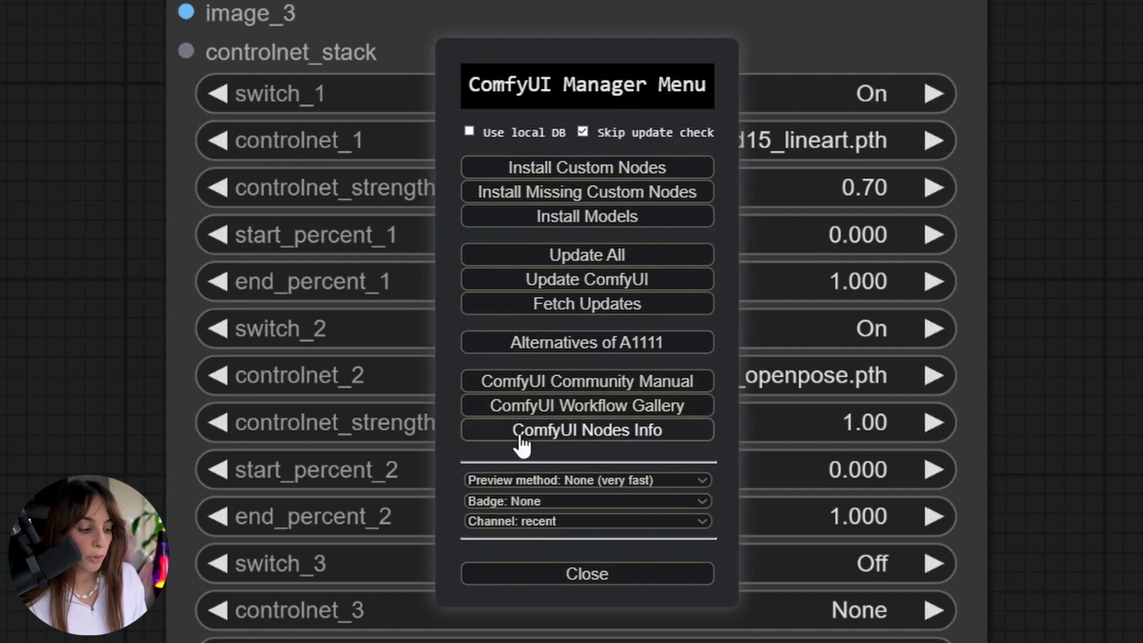
pyautogui.click(622, 429)
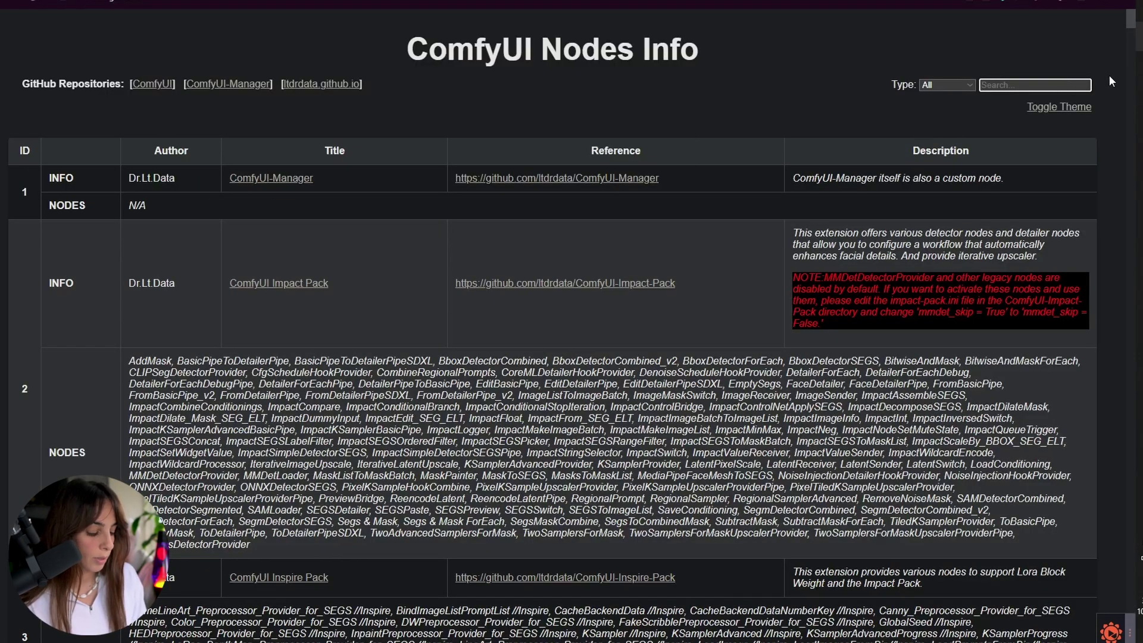
# - Search Nodes Info for 'cr multi-controlnet stack' and open the ComfyUI_Comfyroll_CustomNodes repository link
pyautogui.write('cr mcontrolne')
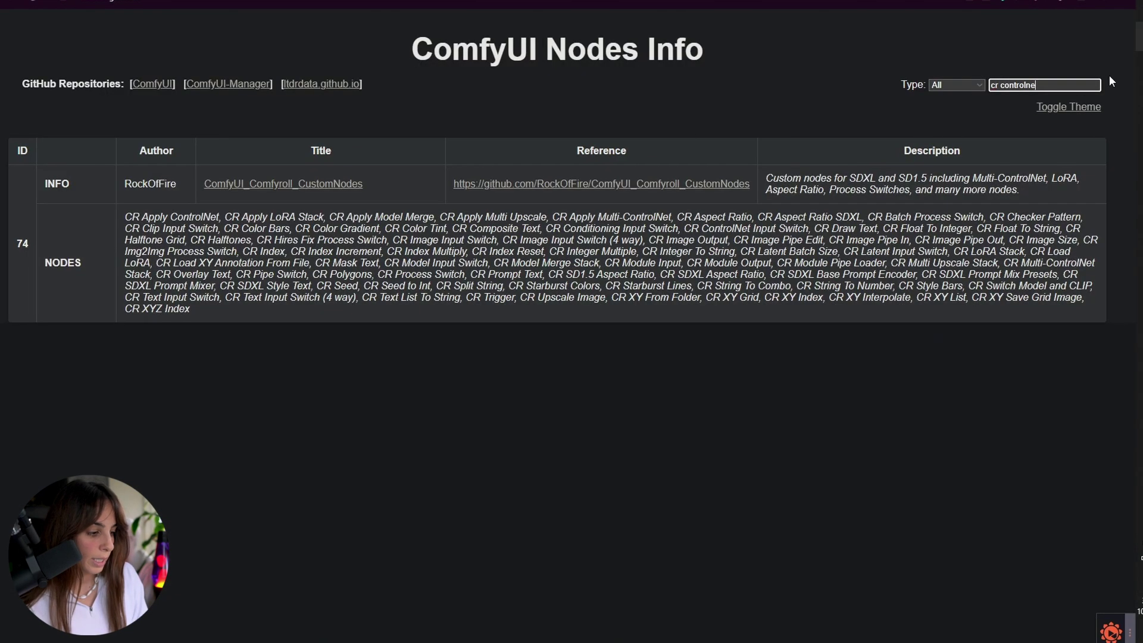
pyautogui.write('t')
pyautogui.hotkey('ctrl', 'Left')
pyautogui.write('m')
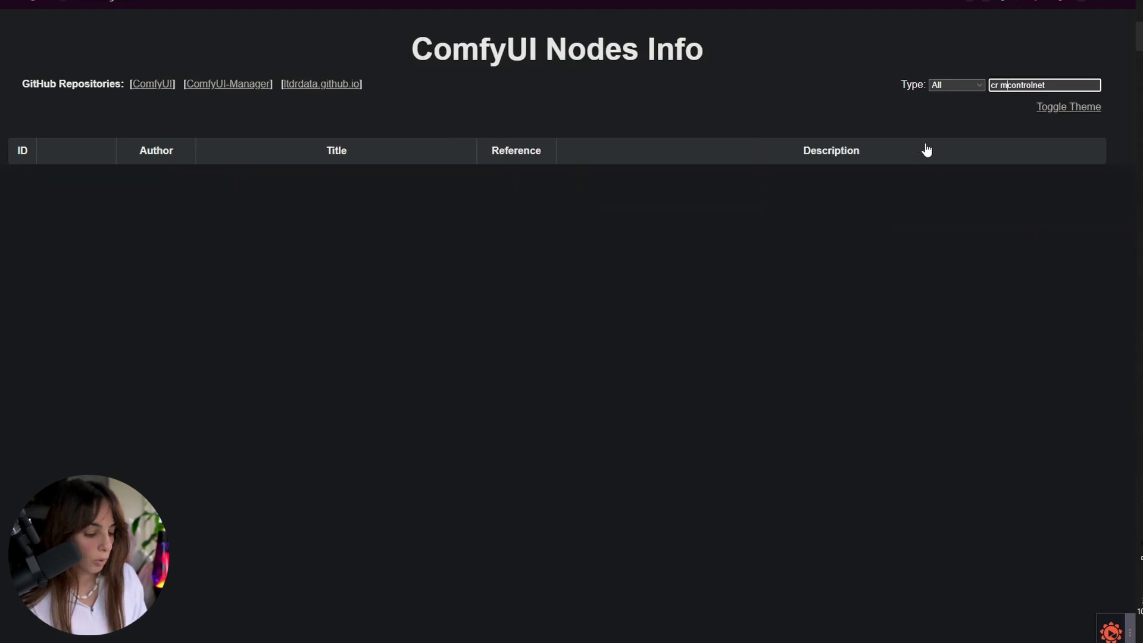
pyautogui.write('ulti-')
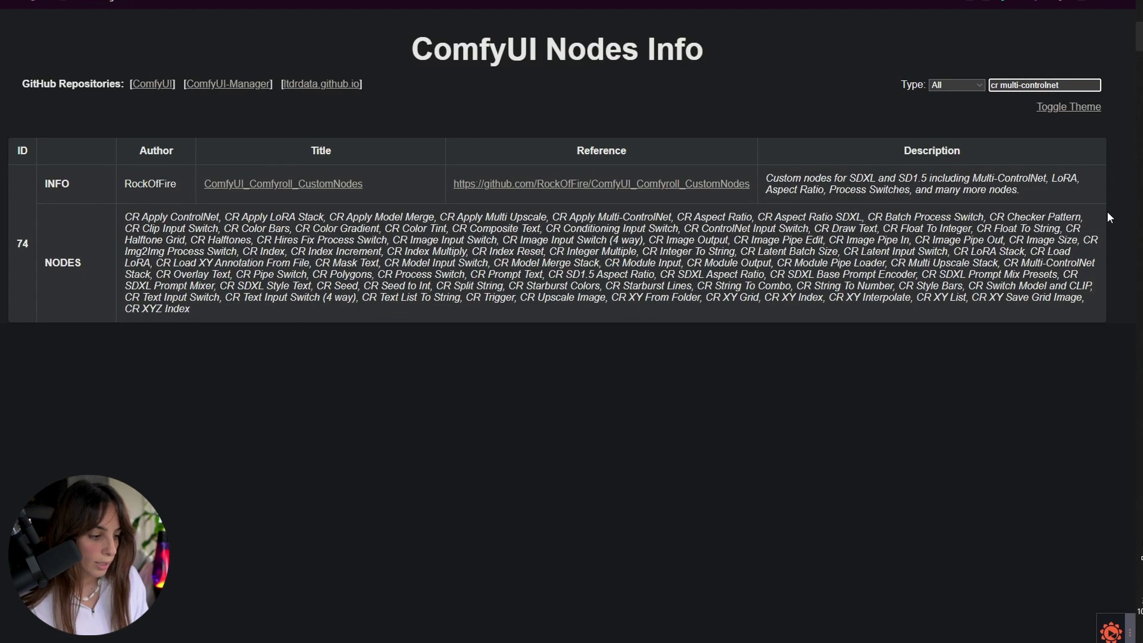
pyautogui.press('End')
pyautogui.write('stack')
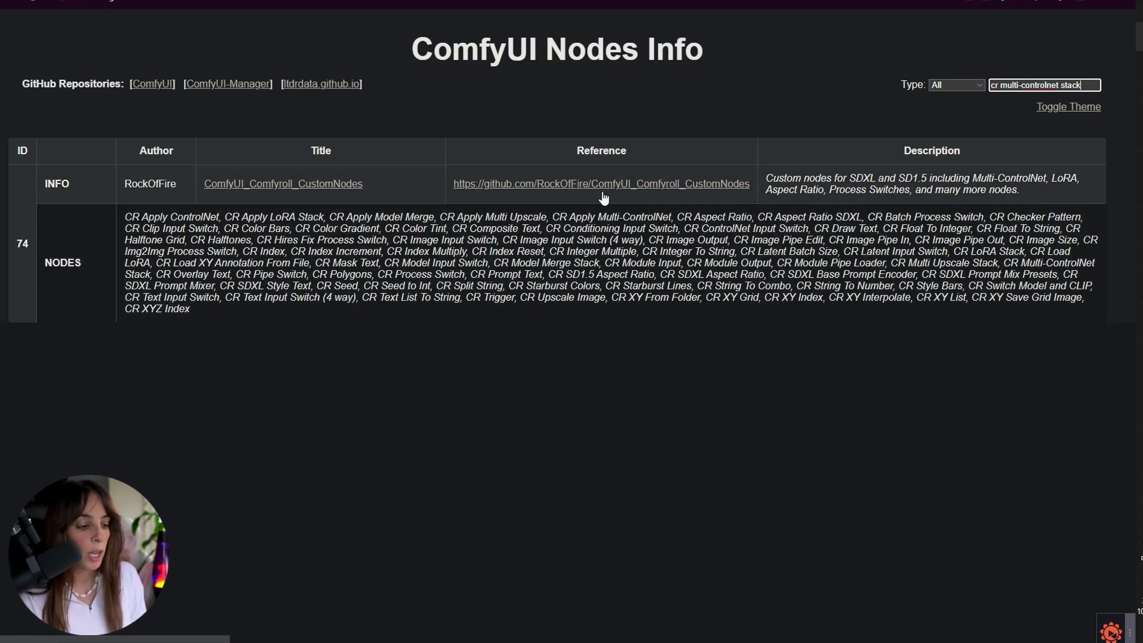
pyautogui.click(576, 192)
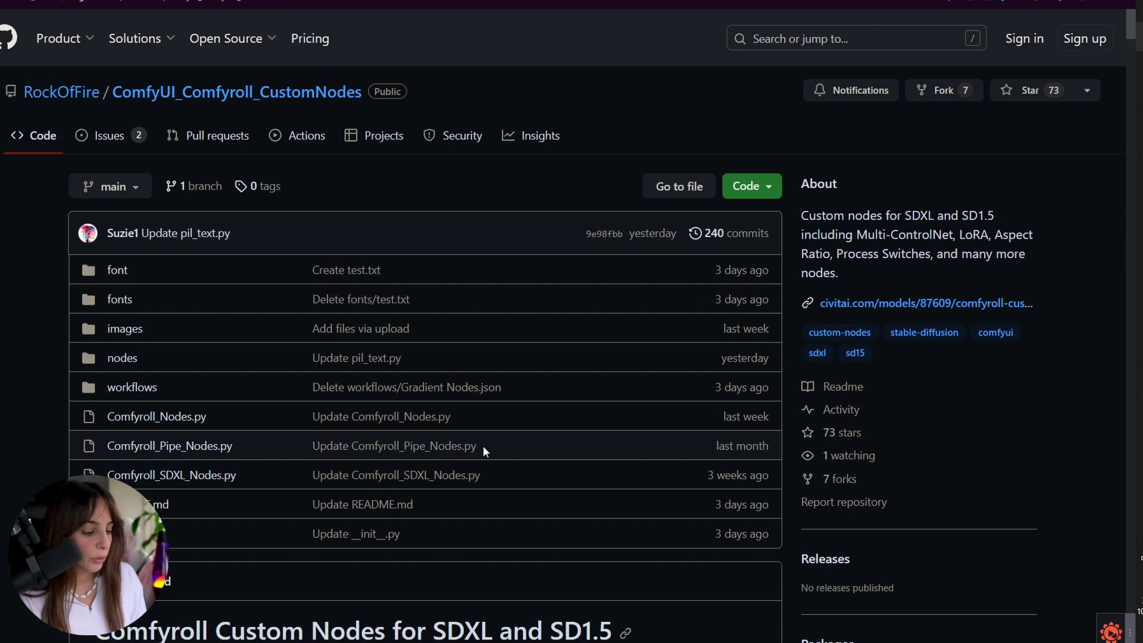
# - Scroll the Comfyroll README to Installation and select its git clone line
pyautogui.scroll(-2, 483, 445)
pyautogui.scroll(-9, 490, 427)
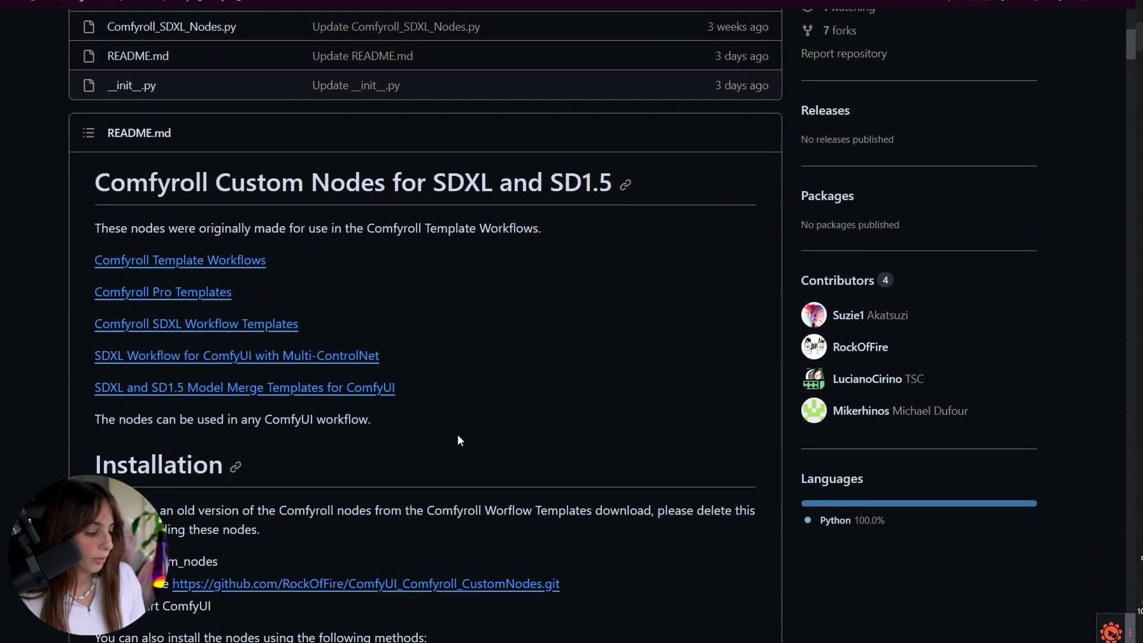
pyautogui.scroll(-1, 280, 365)
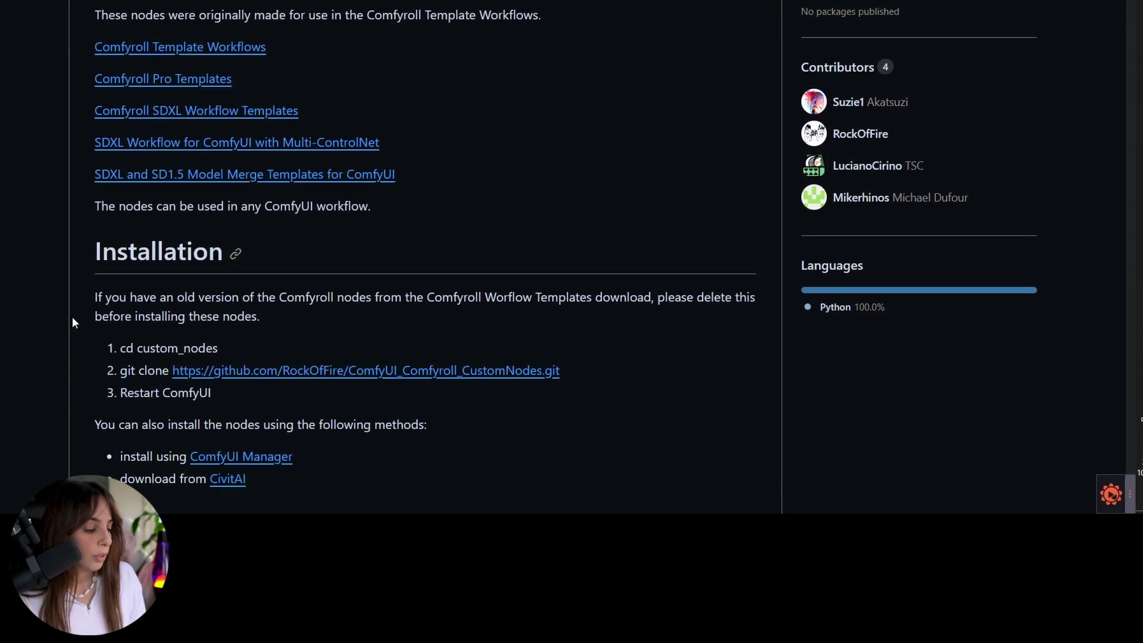
pyautogui.moveTo(116, 374); pyautogui.dragTo(572, 381)
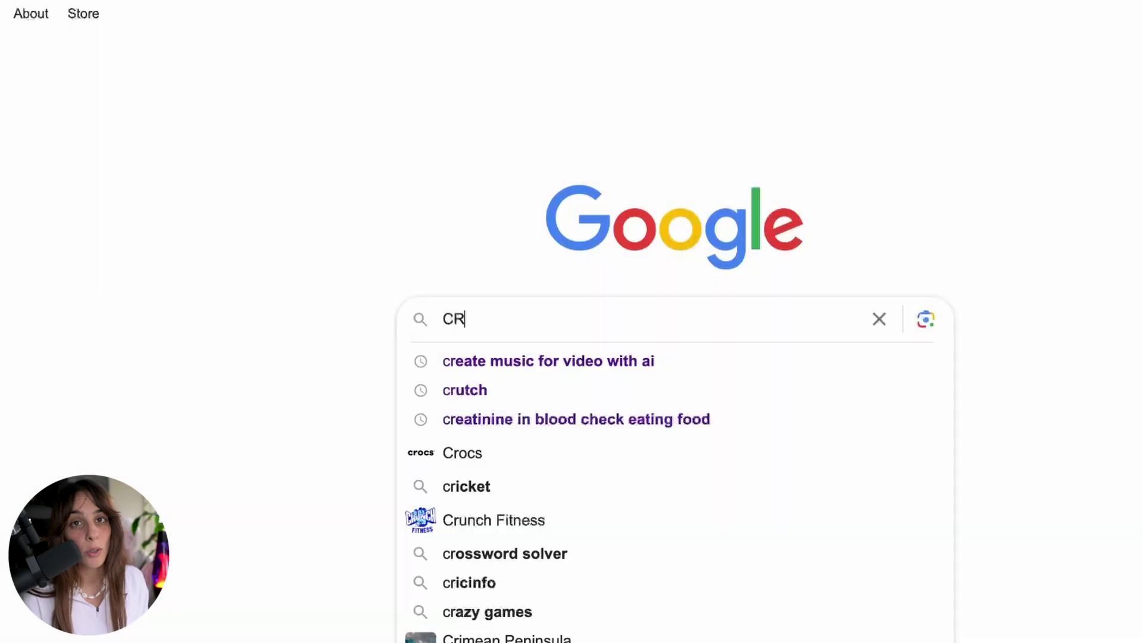
# - Google 'Multi-controlnet stack comfyui' and open the Comfyroll Custom Nodes GitHub result
pyautogui.write('Multi-con')
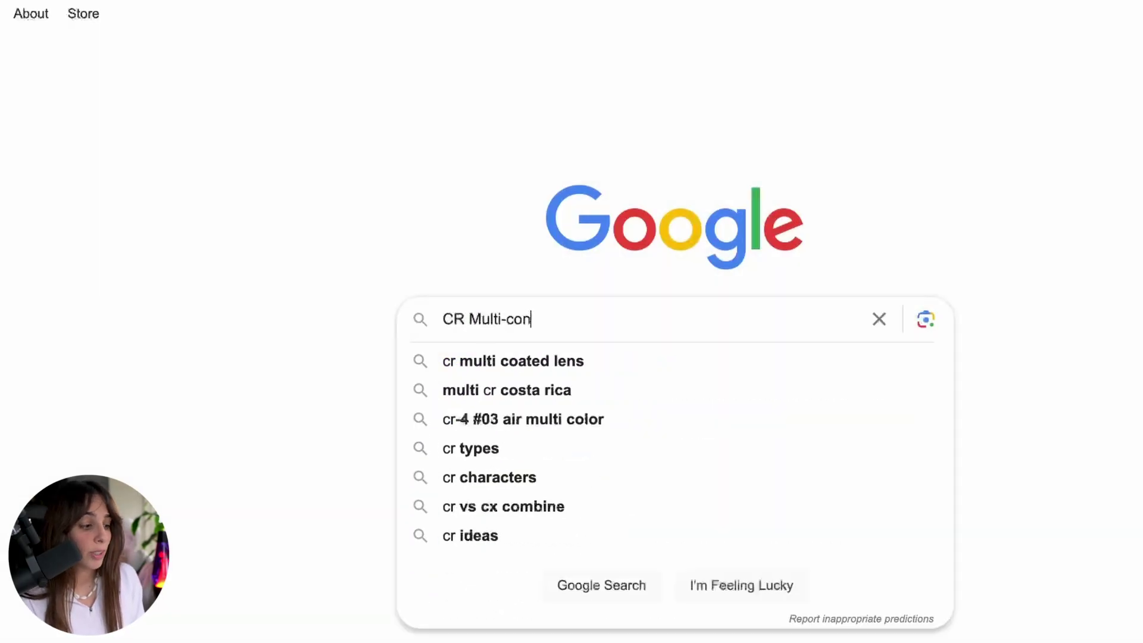
pyautogui.write('trolnet stack comfyui')
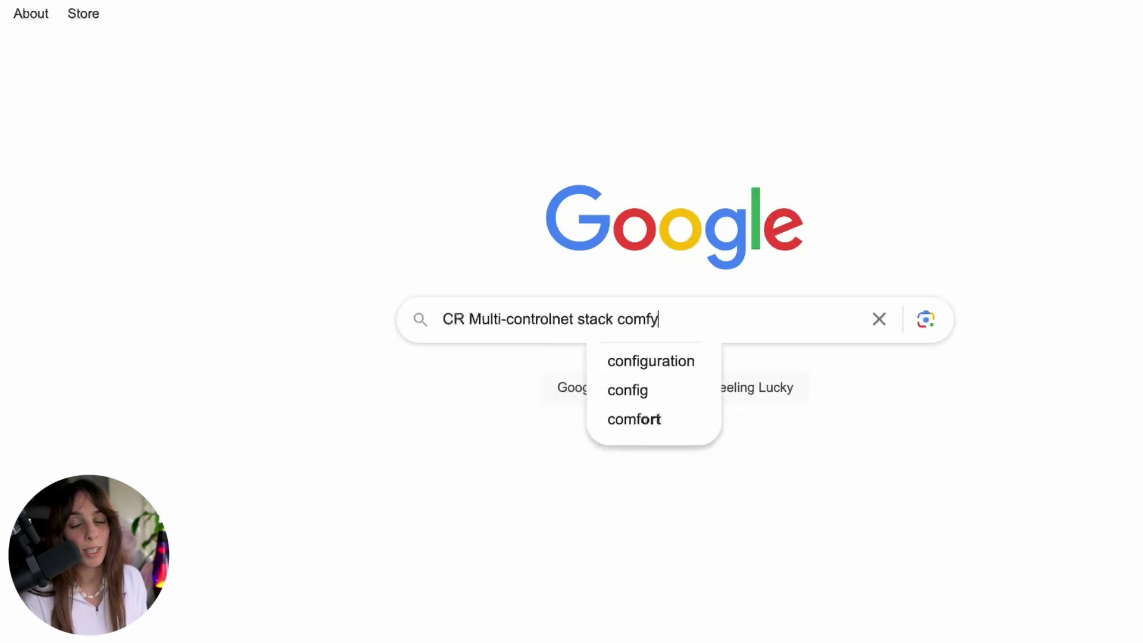
pyautogui.press('Return')
pyautogui.click(448, 224)
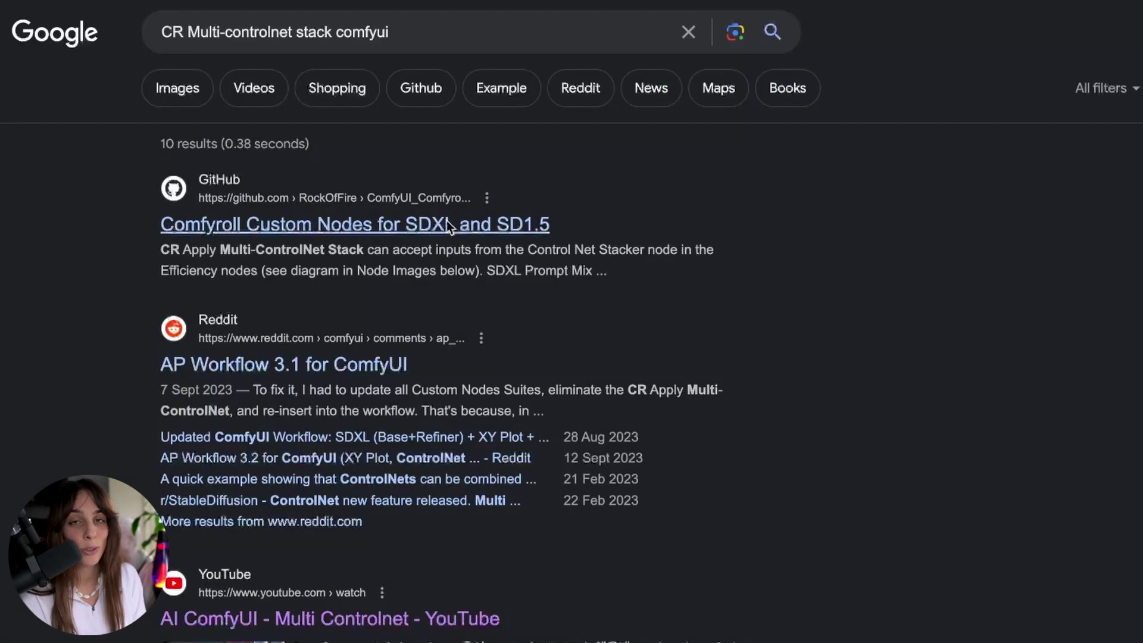
pyautogui.scroll(-4, 477, 527)
pyautogui.scroll(-10, 476, 527)
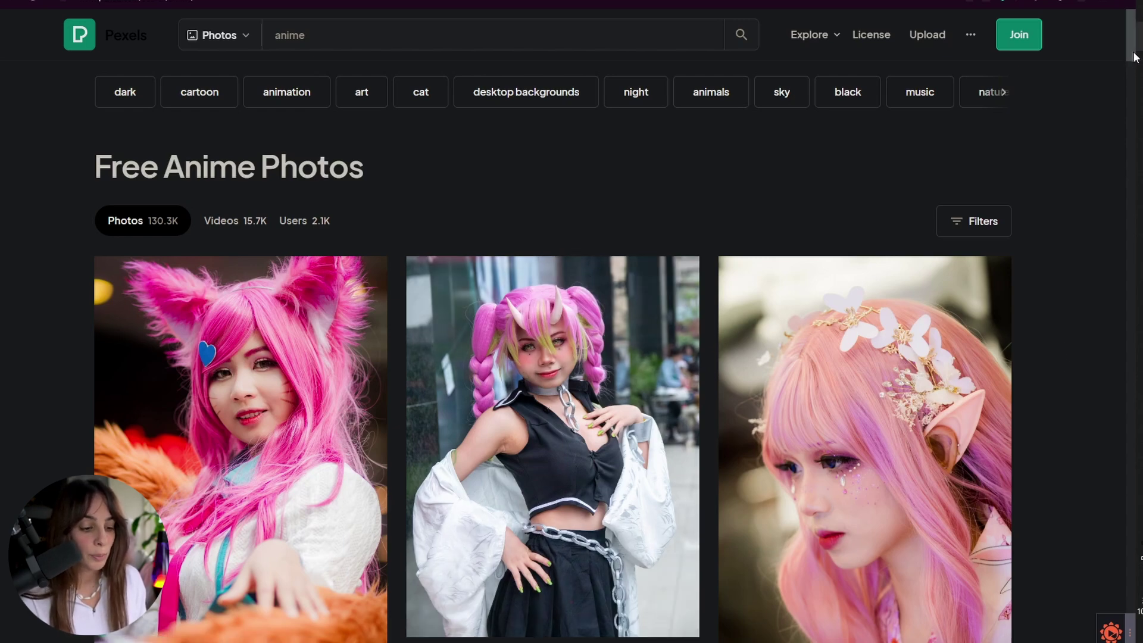
# - Open the blonde cosplayer photo from the Pexels anime results in full view
pyautogui.moveTo(1129, 56); pyautogui.dragTo(1102, 217)
pyautogui.click(865, 204)
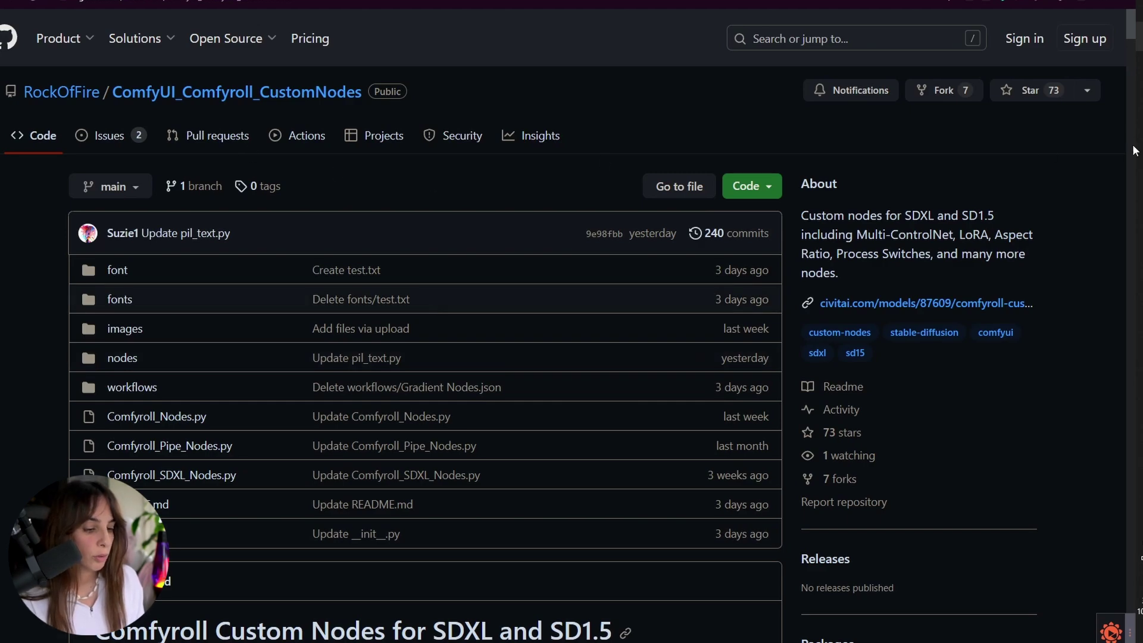
# - Scroll through the Comfyroll, DWPose, efficiency-nodes-comfyui and was-node-suite-comfyui READMEs
pyautogui.moveTo(1131, 32); pyautogui.dragTo(1122, 61)
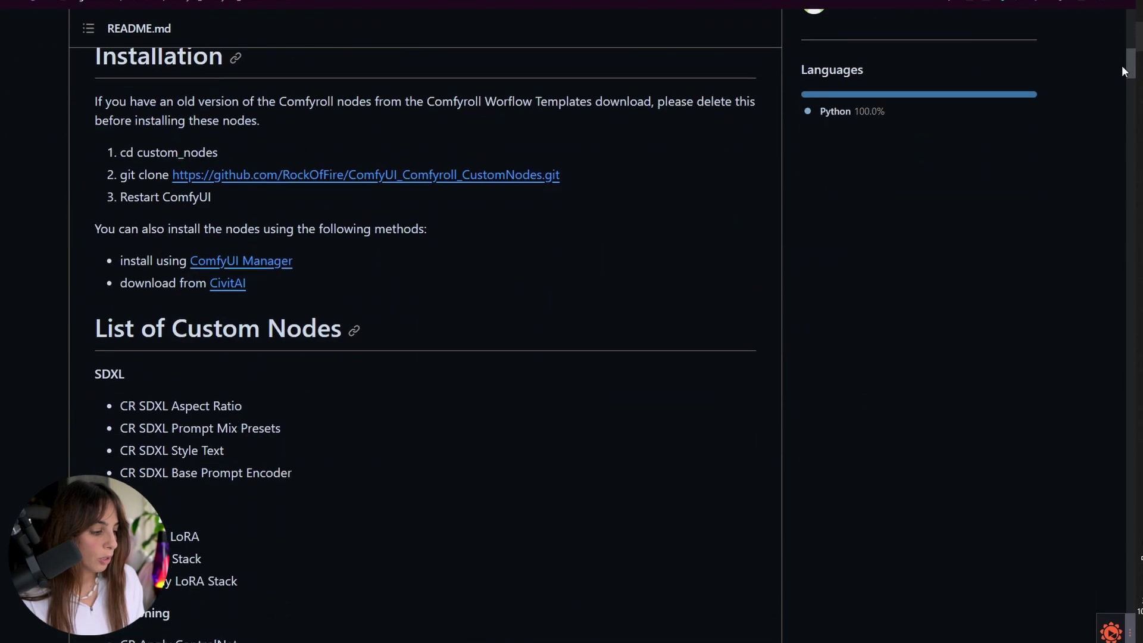
pyautogui.scroll(-5, 1123, 70)
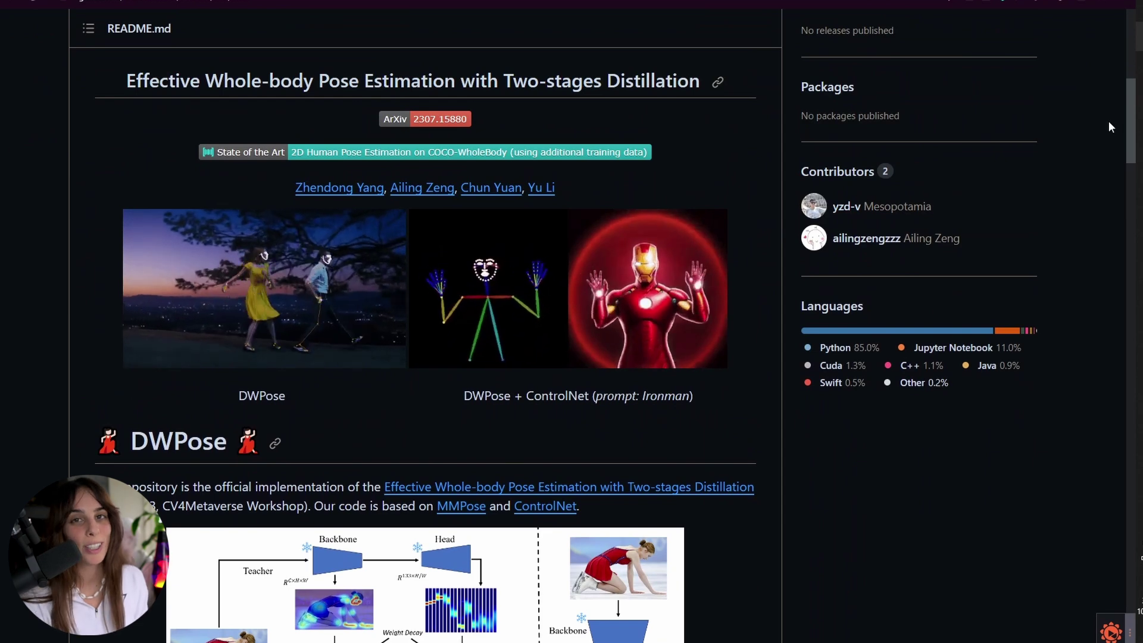
pyautogui.scroll(-1, 1109, 126)
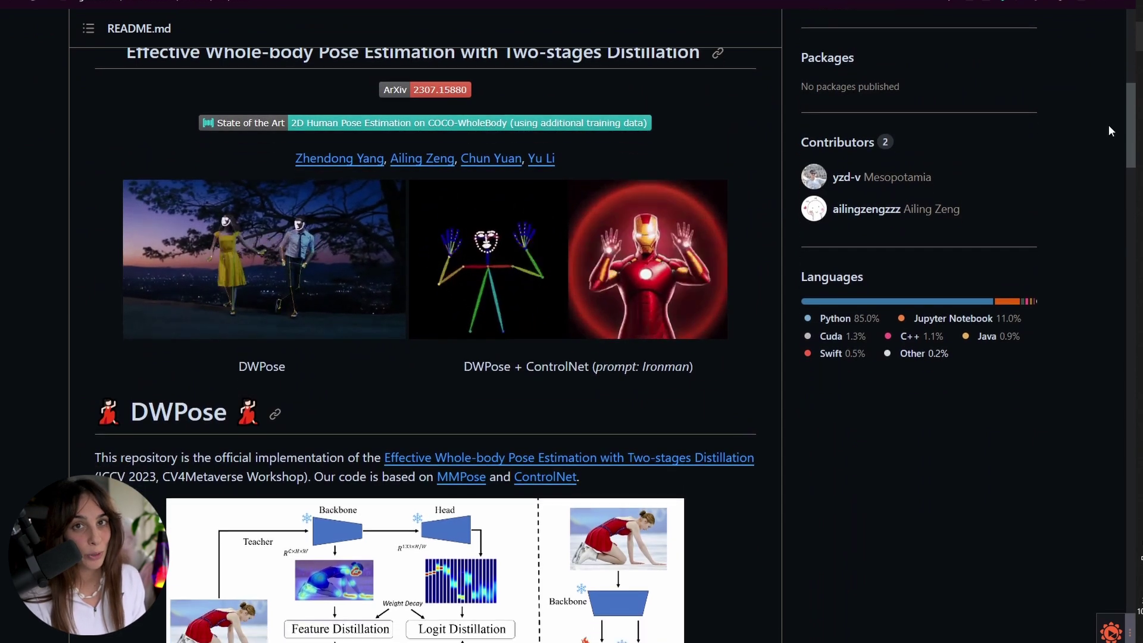
pyautogui.scroll(1, 1108, 124)
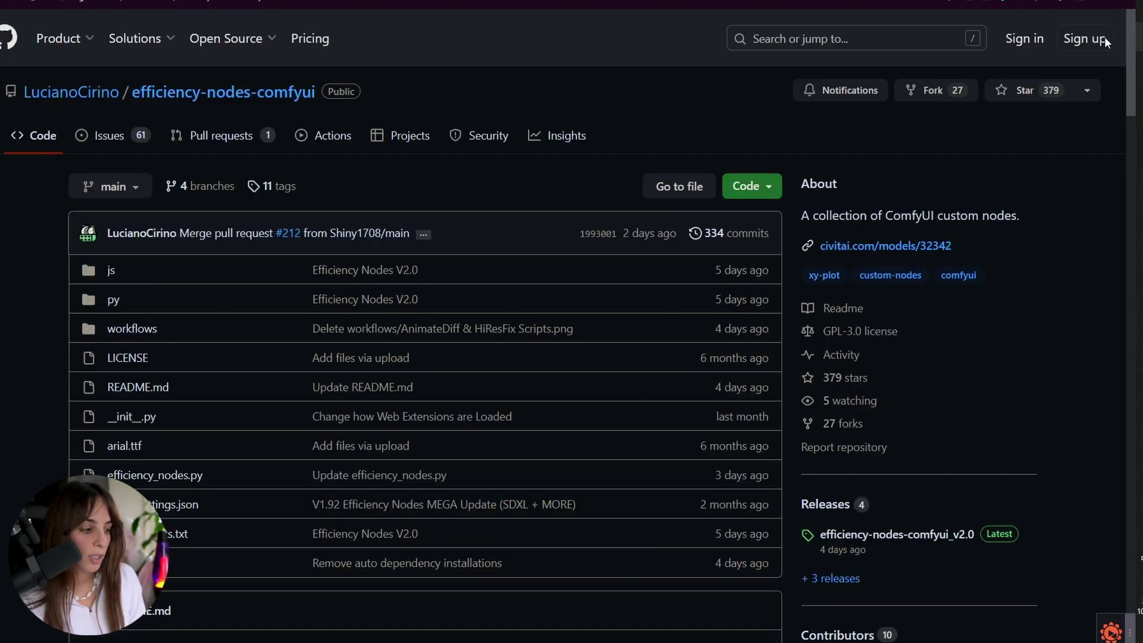
pyautogui.scroll(-10, 1108, 53)
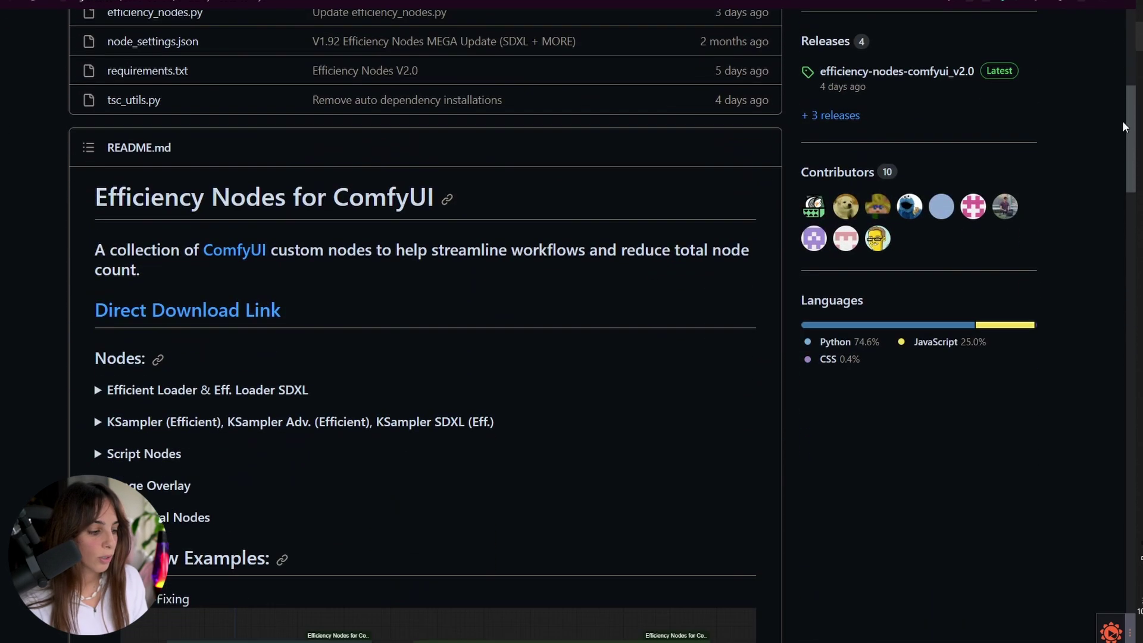
pyautogui.moveTo(1126, 142); pyautogui.dragTo(1132, 295)
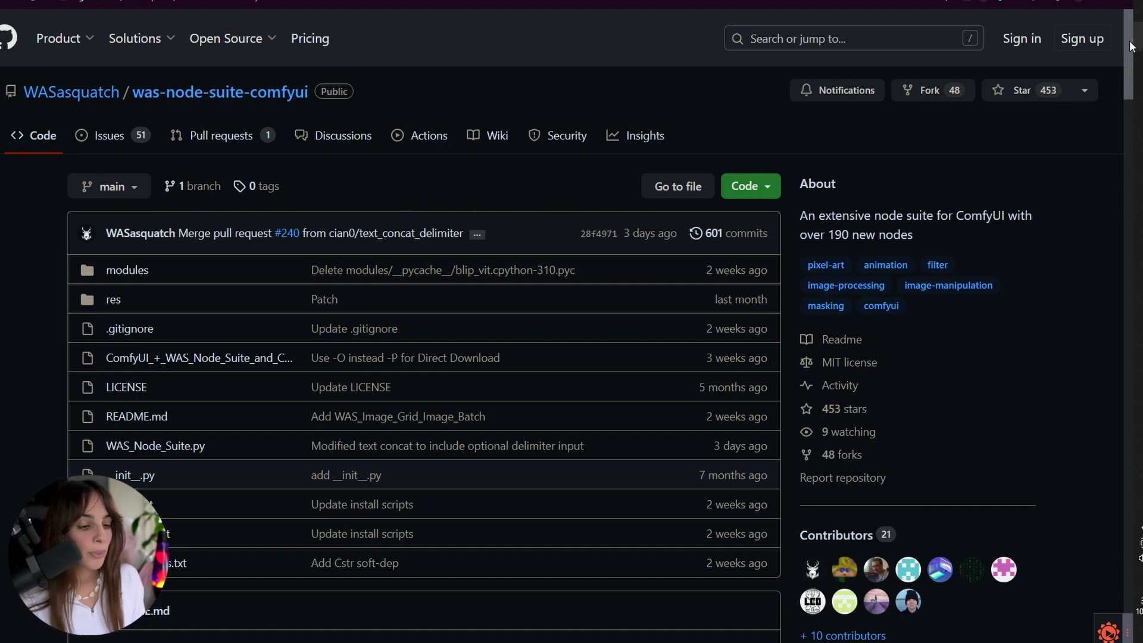
pyautogui.moveTo(1134, 49); pyautogui.dragTo(1134, 192)
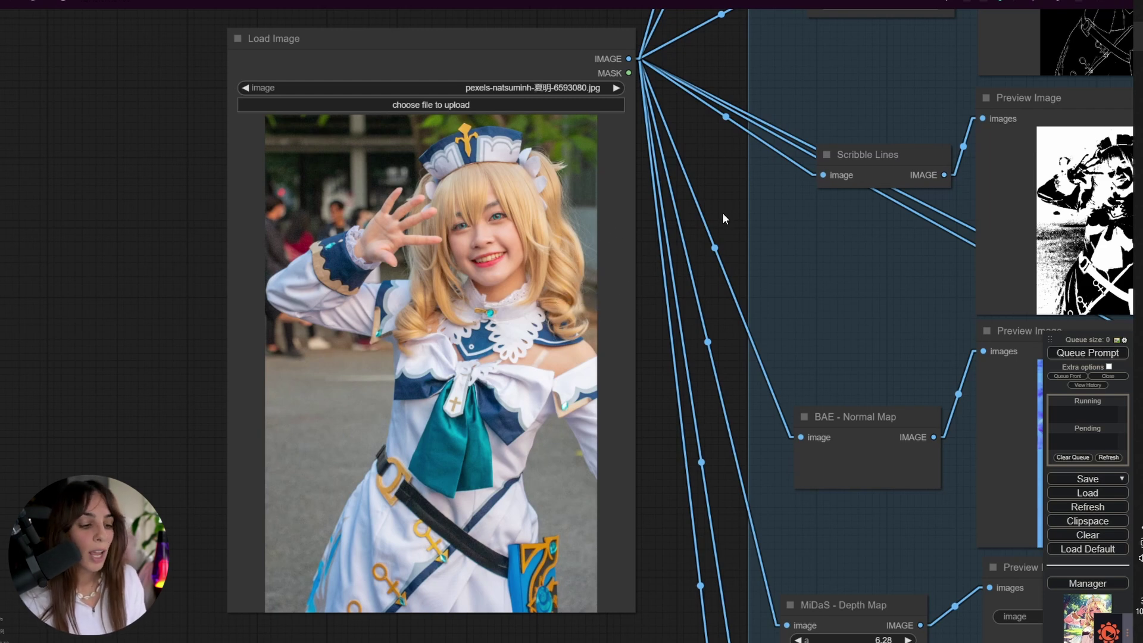
pyautogui.moveTo(723, 218); pyautogui.dragTo(298, 605)
pyautogui.moveTo(1012, 81); pyautogui.dragTo(1008, 344)
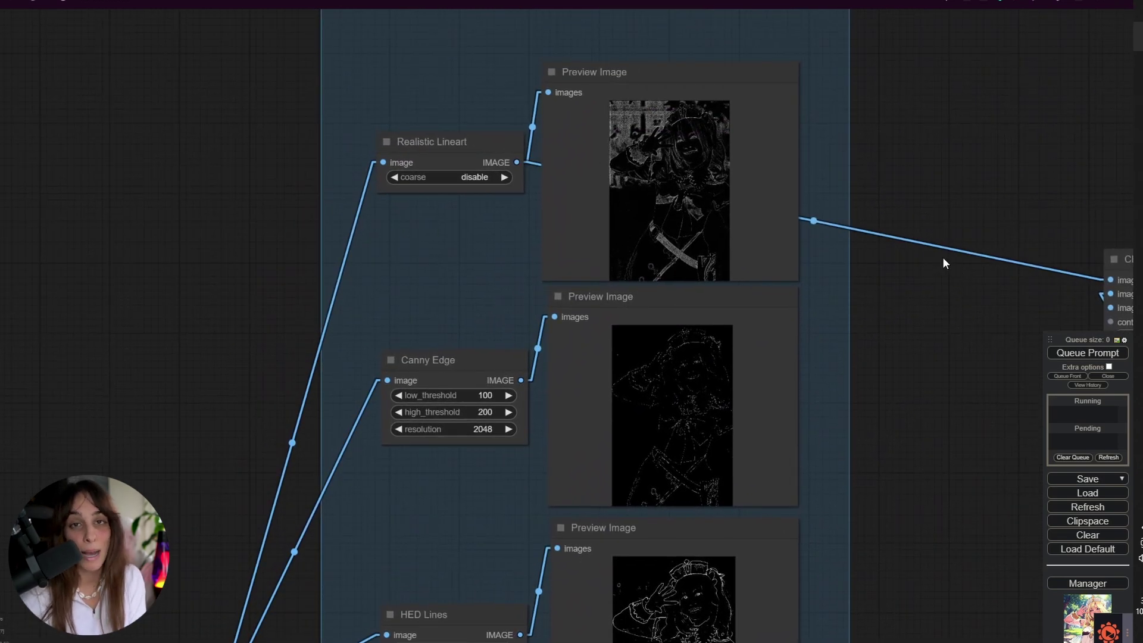
pyautogui.moveTo(250, 292); pyautogui.dragTo(697, 0)
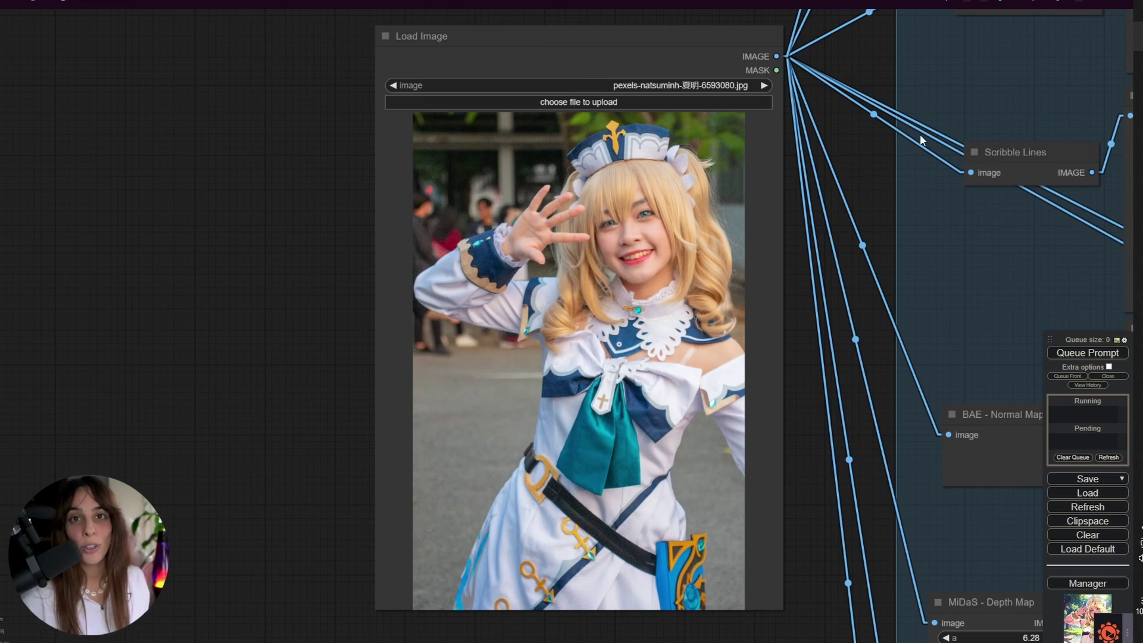
pyautogui.moveTo(920, 133); pyautogui.dragTo(409, 64)
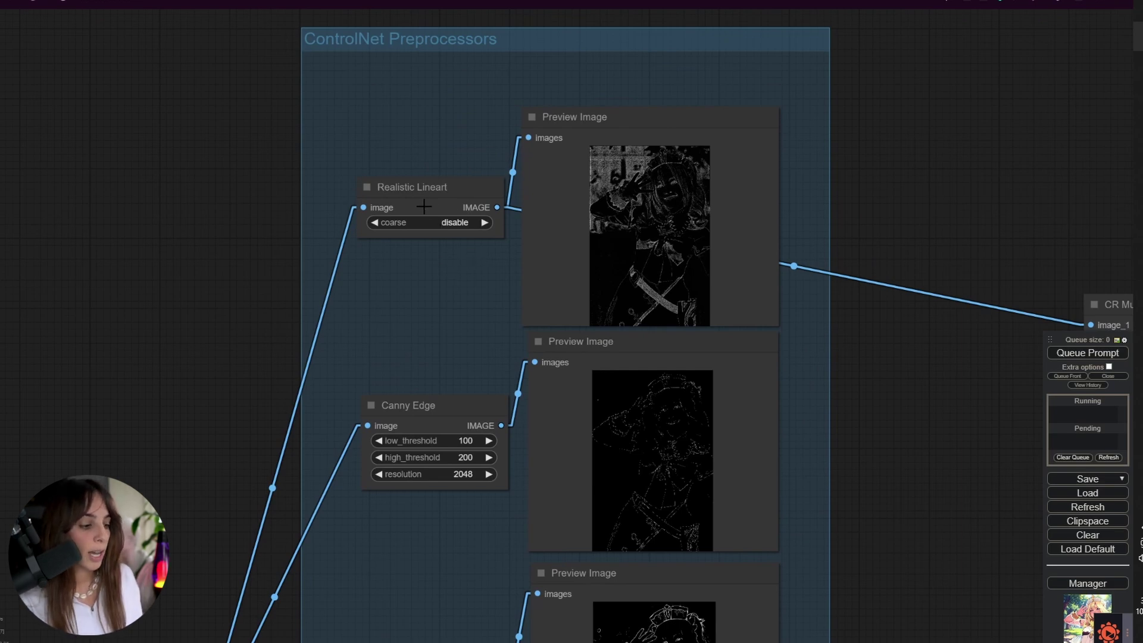
# - Inspect the Realistic Lineart, HED Lines, Scribble Lines and DWPreprocessor nodes in turn
pyautogui.click(470, 194)
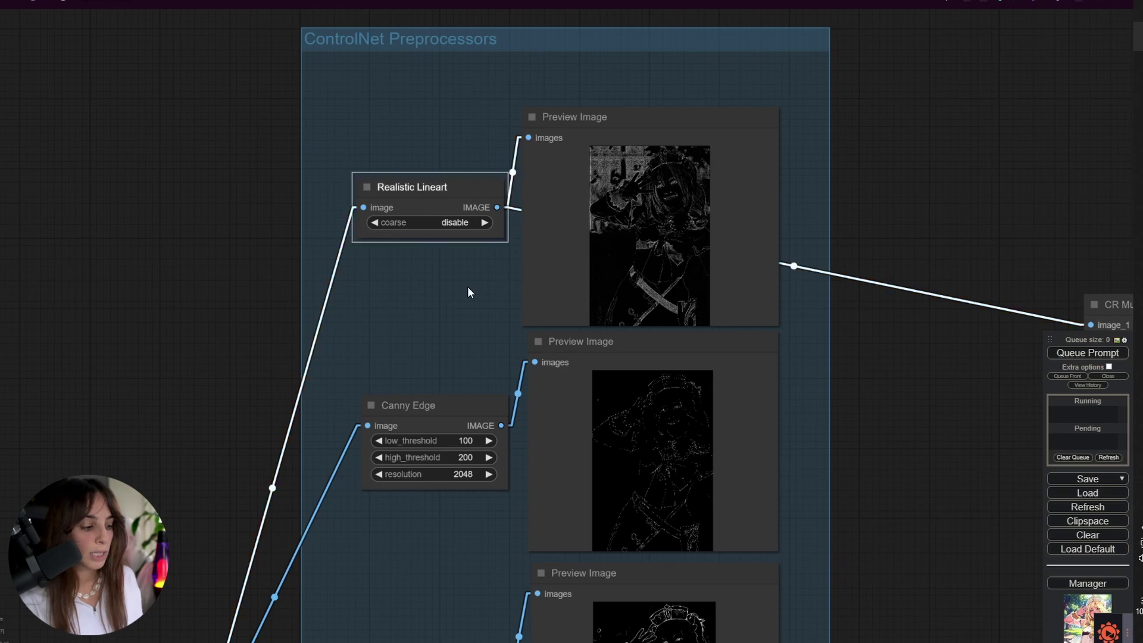
pyautogui.moveTo(469, 294); pyautogui.dragTo(478, 195)
pyautogui.moveTo(461, 465); pyautogui.dragTo(462, 301)
pyautogui.click(470, 393)
pyautogui.moveTo(470, 343); pyautogui.dragTo(471, 294)
pyautogui.scroll(-10, 470, 257)
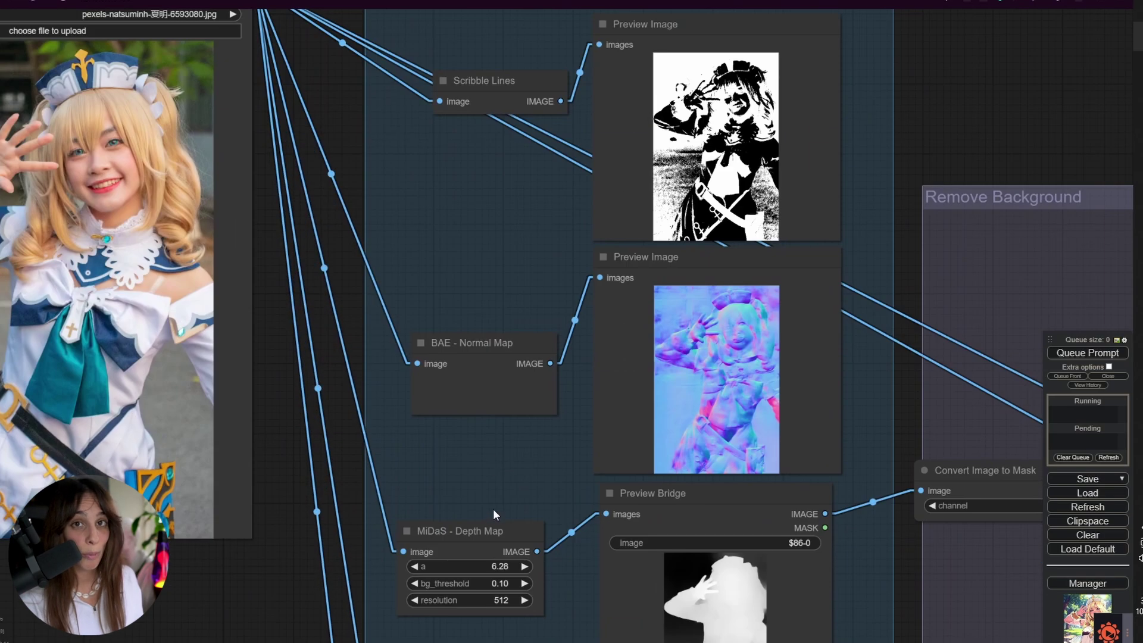
pyautogui.moveTo(483, 515); pyautogui.dragTo(510, 310)
pyautogui.scroll(-1, 518, 387)
pyautogui.scroll(-1, 532, 470)
pyautogui.click(519, 442)
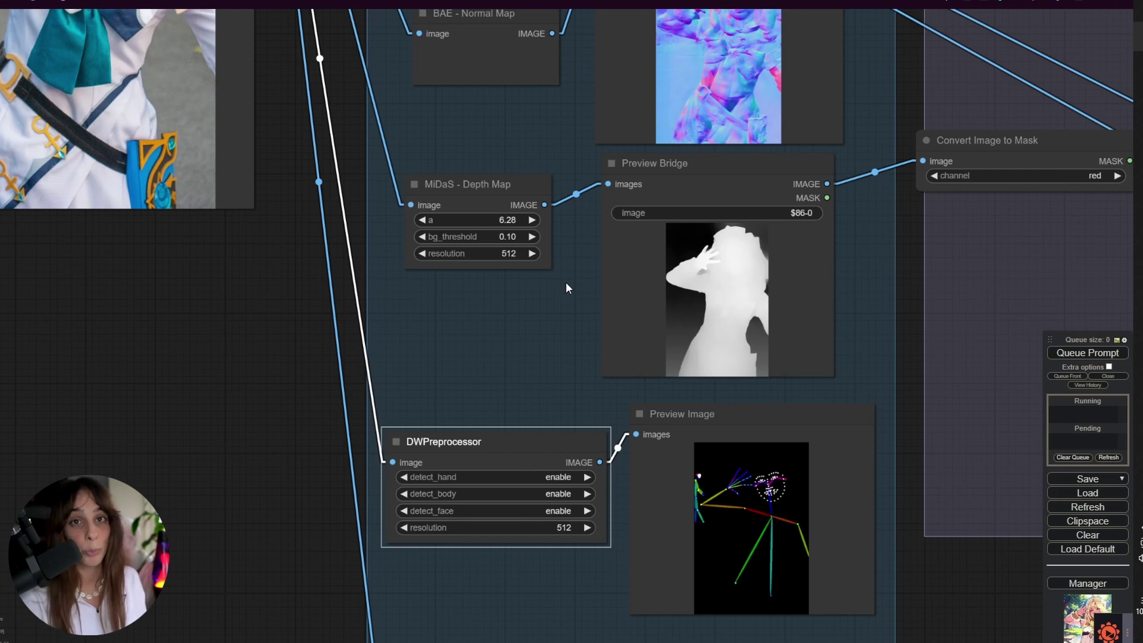
# - Recheck Scribble Lines and Remove Background, then center on the CR Multi-ControlNet Stack node
pyautogui.scroll(3, 566, 309)
pyautogui.scroll(-5, 849, 176)
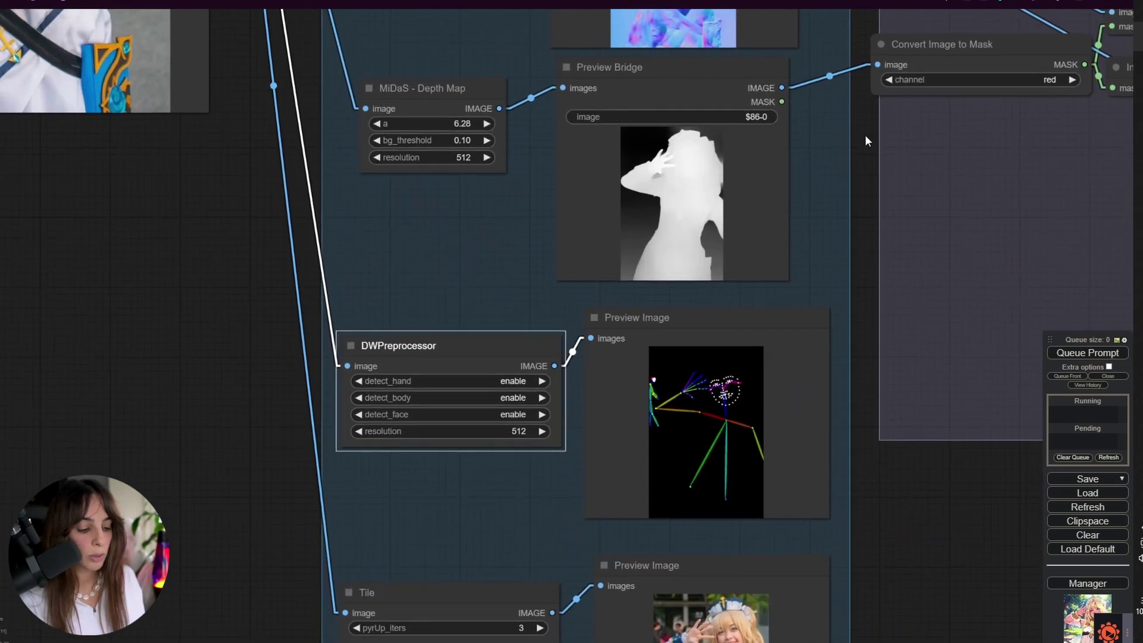
pyautogui.scroll(-5, 872, 296)
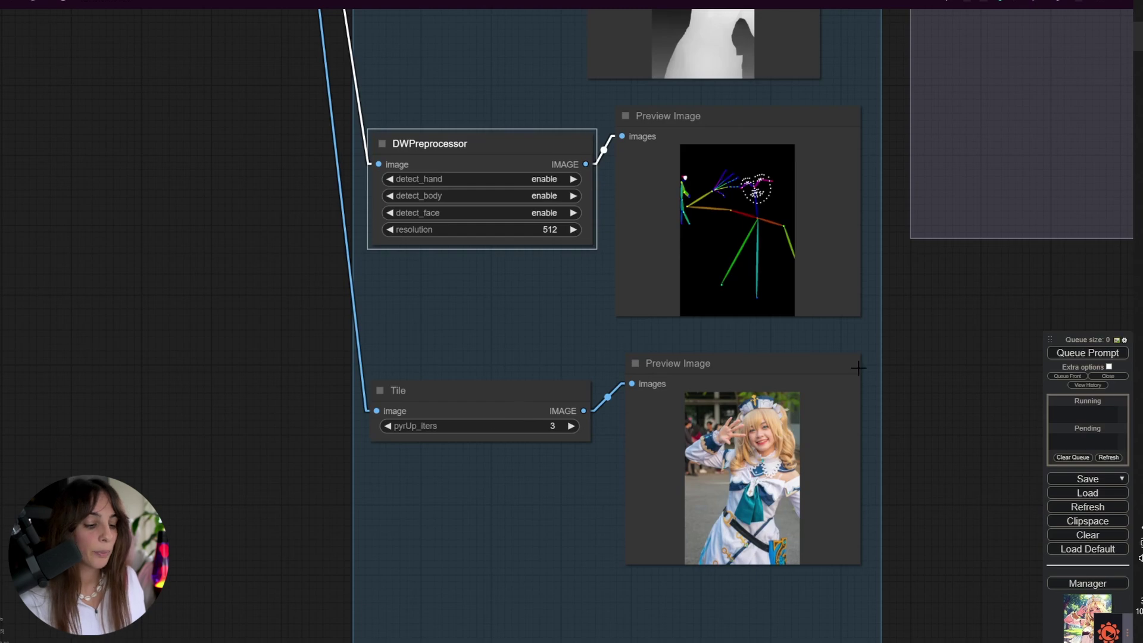
pyautogui.scroll(5, 908, 137)
pyautogui.moveTo(908, 137)
pyautogui.mouseDown()
pyautogui.moveTo(925, 296)
pyautogui.moveTo(966, 379)
pyautogui.mouseUp()
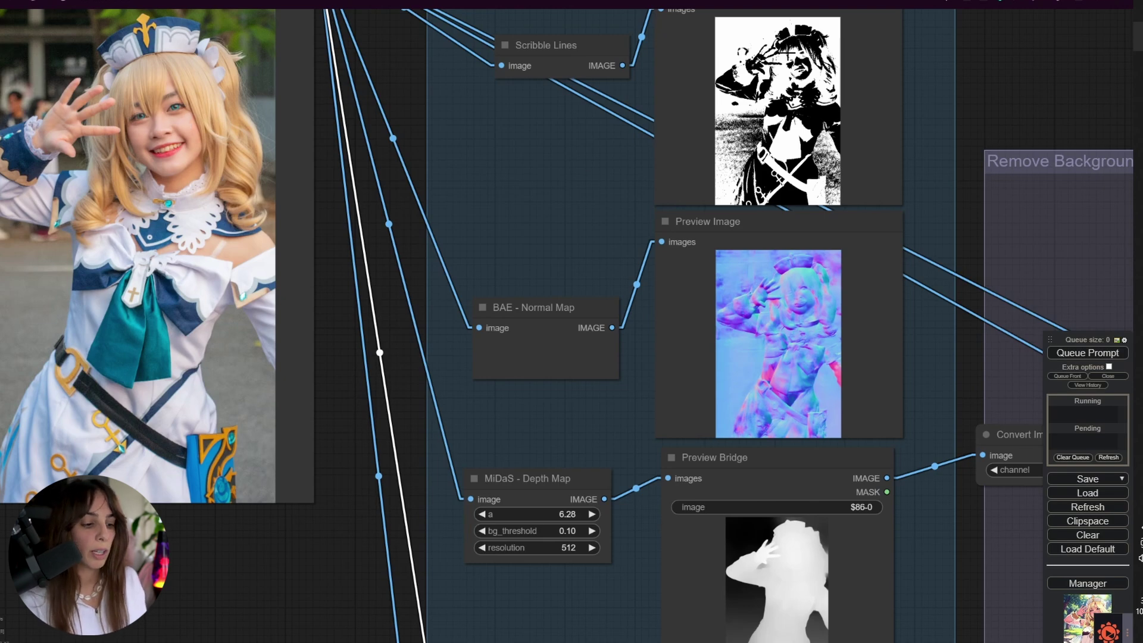
pyautogui.scroll(-3, 940, 80)
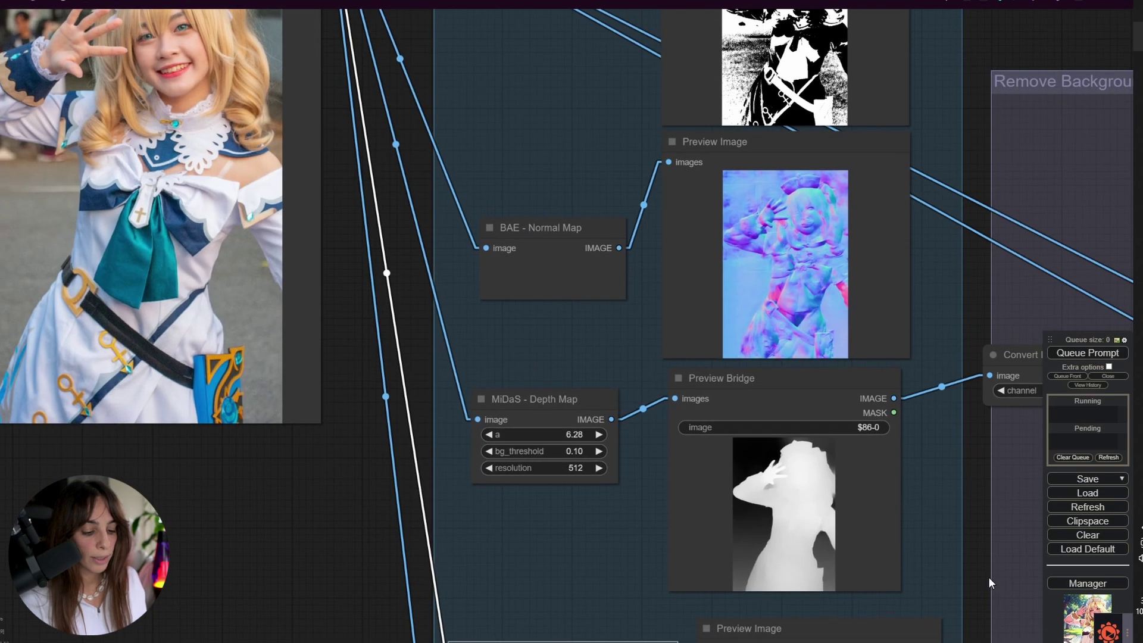
pyautogui.scroll(-10, 976, 577)
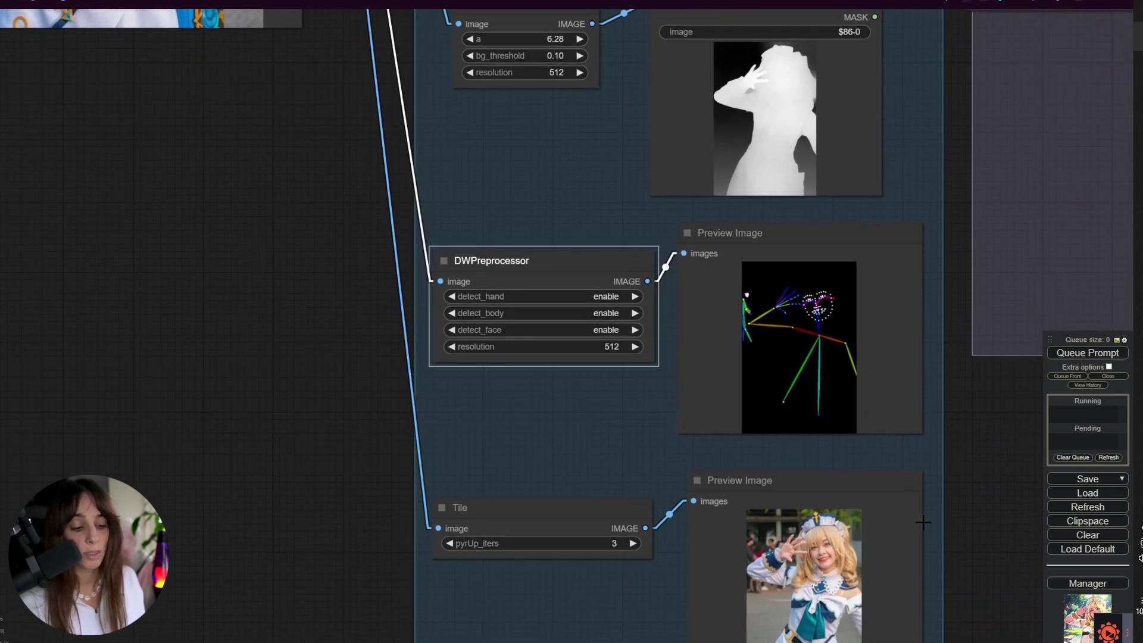
pyautogui.scroll(-3, 982, 506)
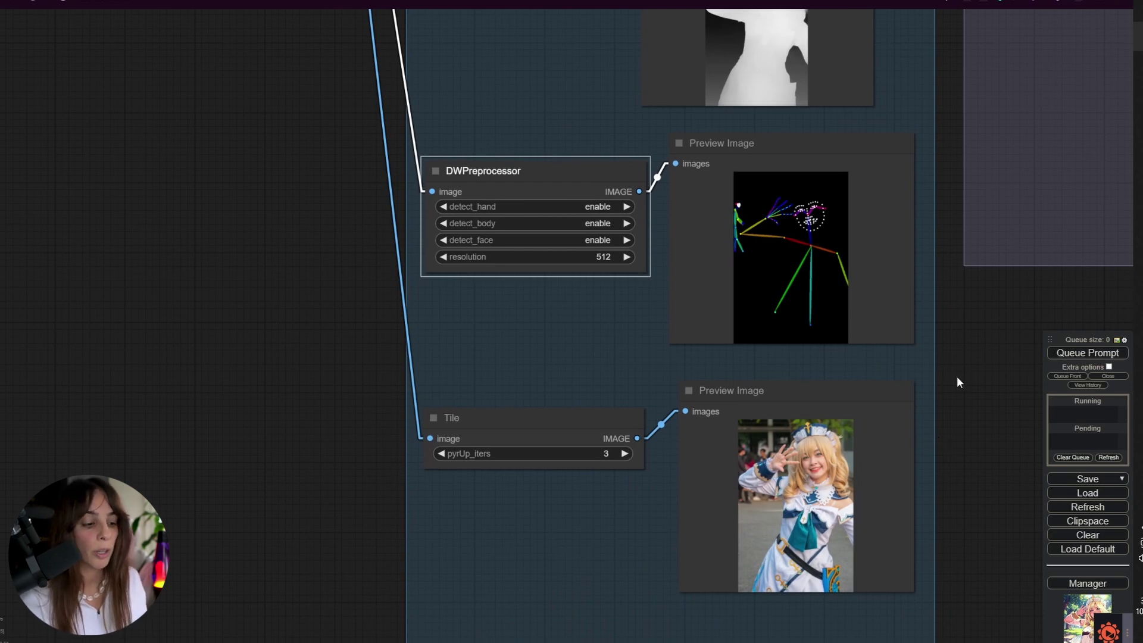
pyautogui.scroll(10, 956, 376)
pyautogui.scroll(10, 946, 155)
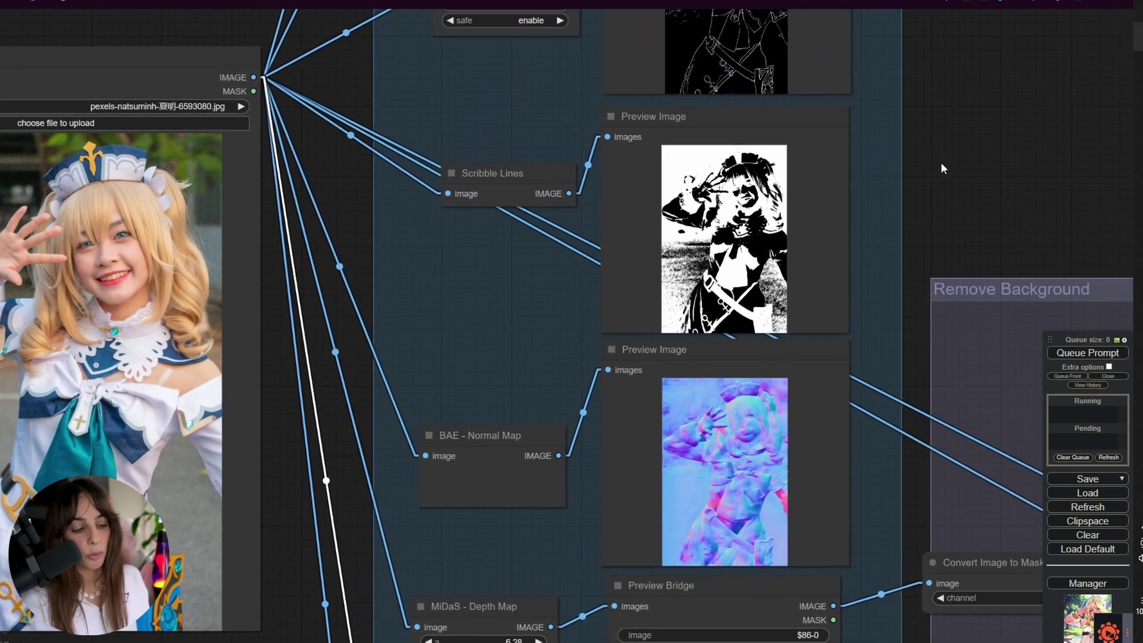
pyautogui.scroll(5, 926, 292)
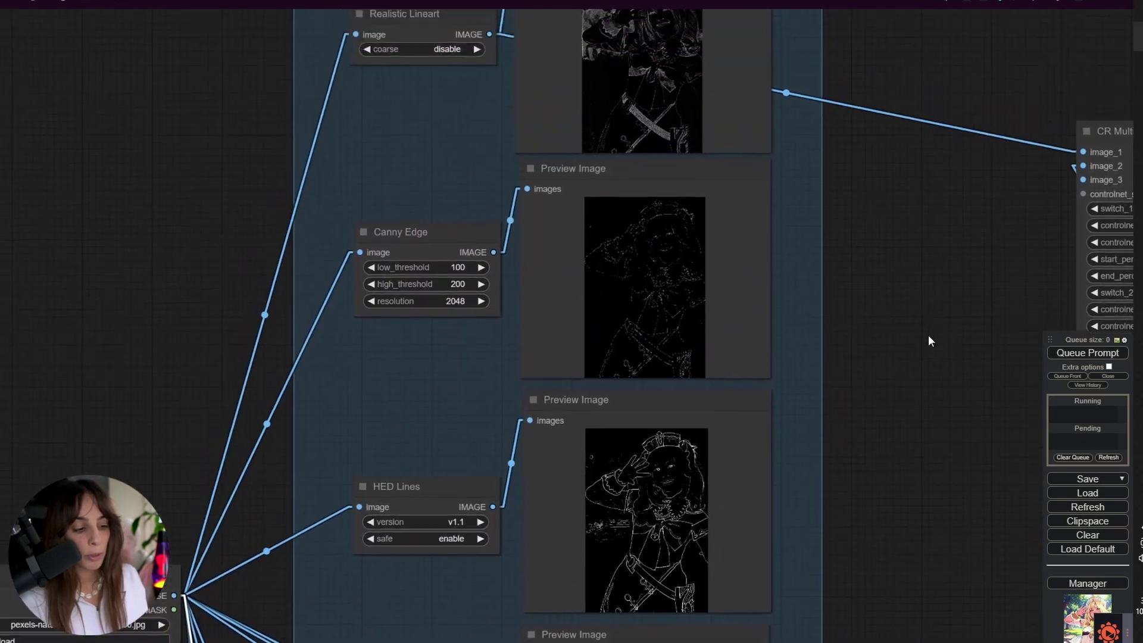
pyautogui.moveTo(923, 234); pyautogui.dragTo(902, 195)
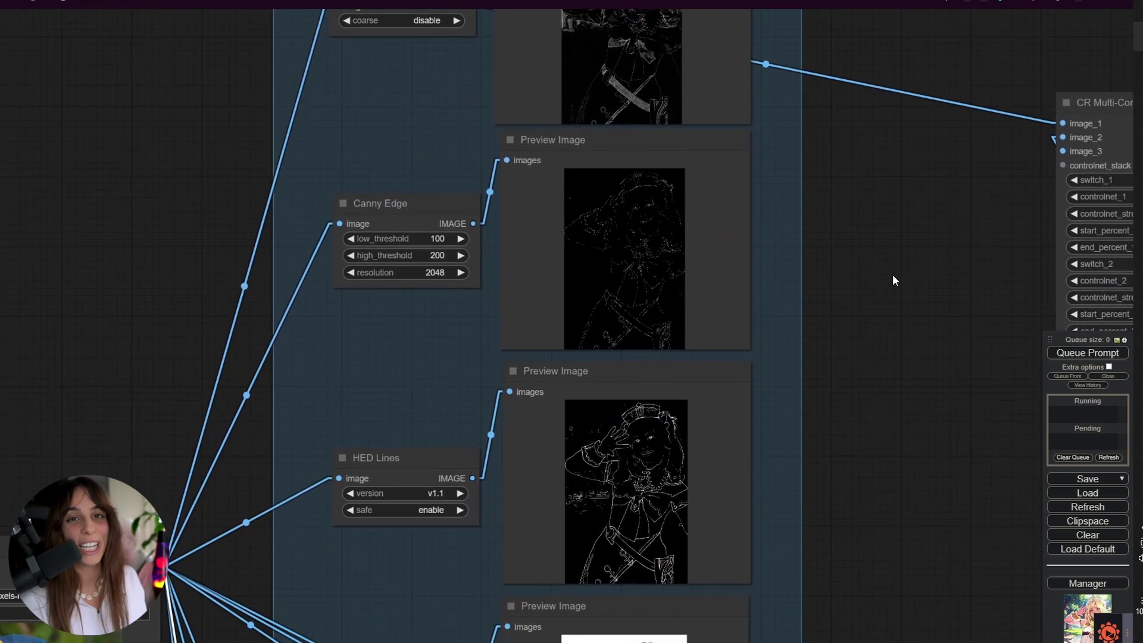
pyautogui.moveTo(875, 332); pyautogui.dragTo(619, 352)
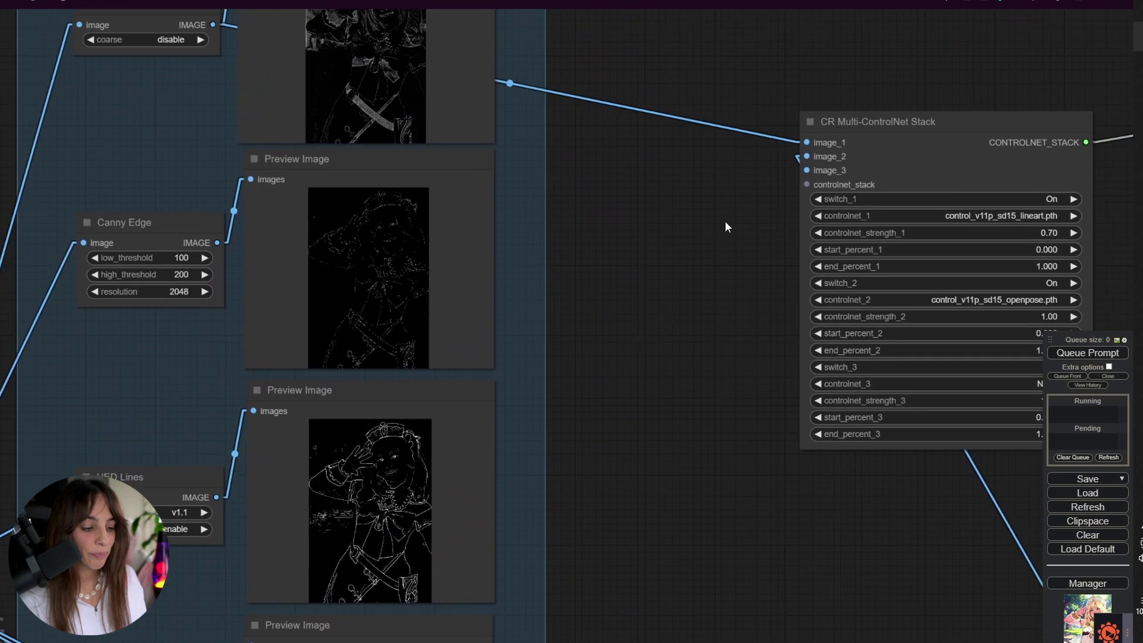
pyautogui.moveTo(725, 226); pyautogui.dragTo(406, 246)
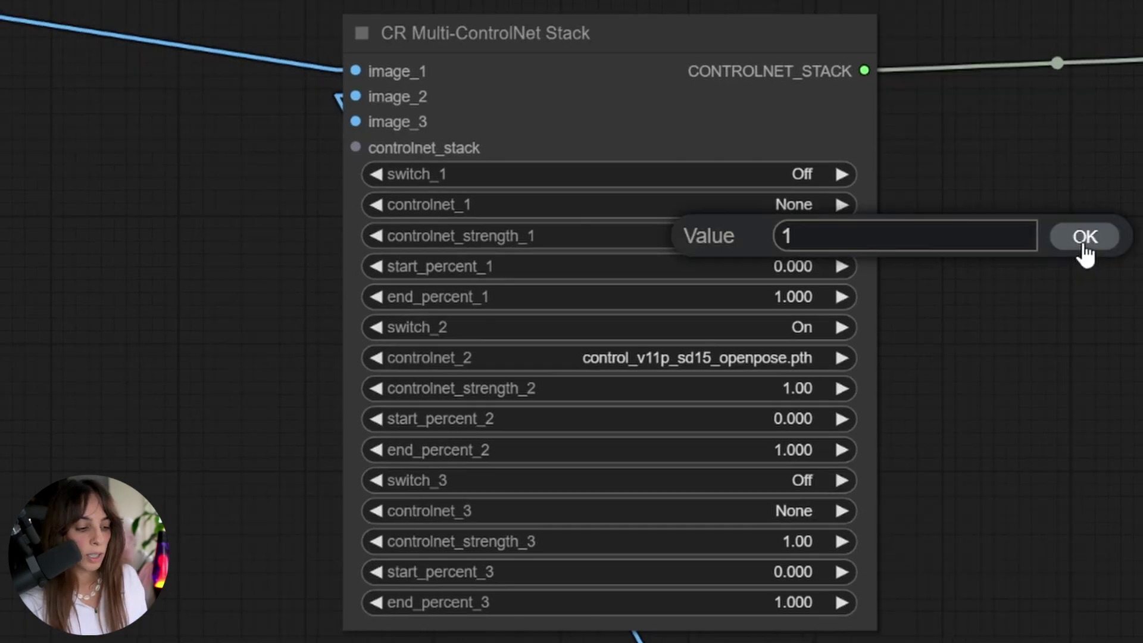
# - Switch the stack's second slot off and set its model to None
pyautogui.click(1082, 237)
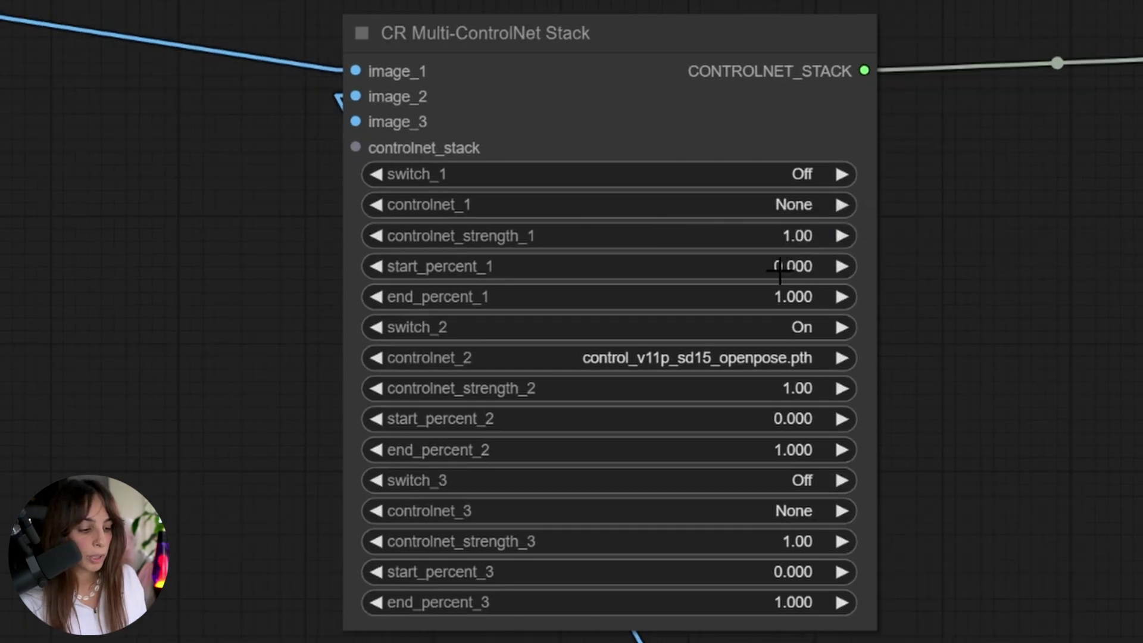
pyautogui.click(766, 328)
pyautogui.click(773, 328)
pyautogui.click(755, 360)
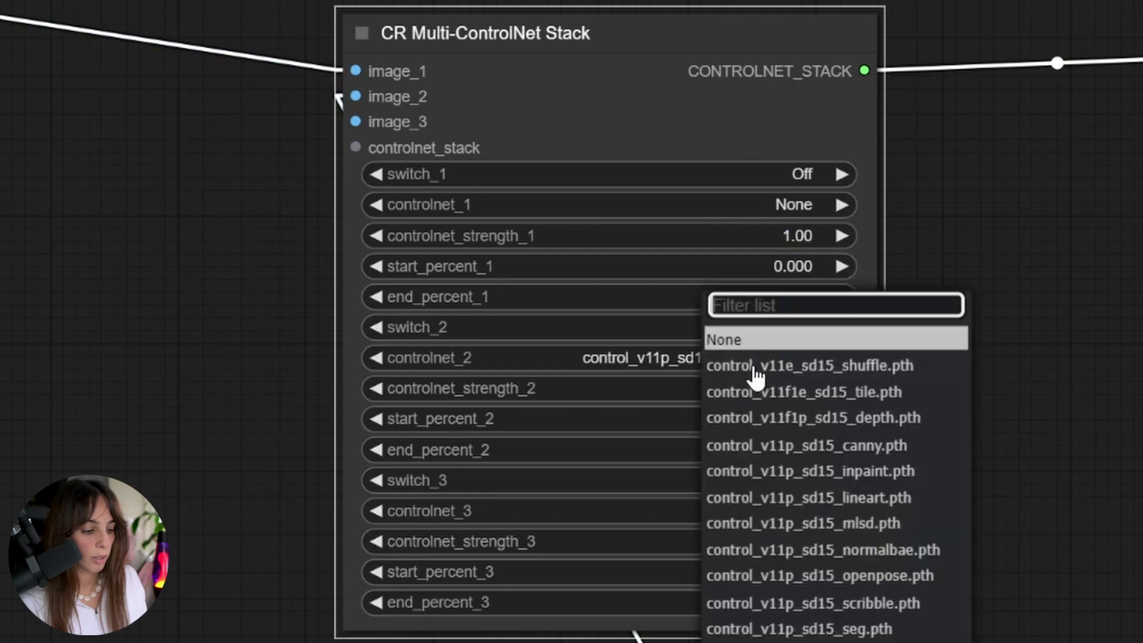
pyautogui.click(774, 339)
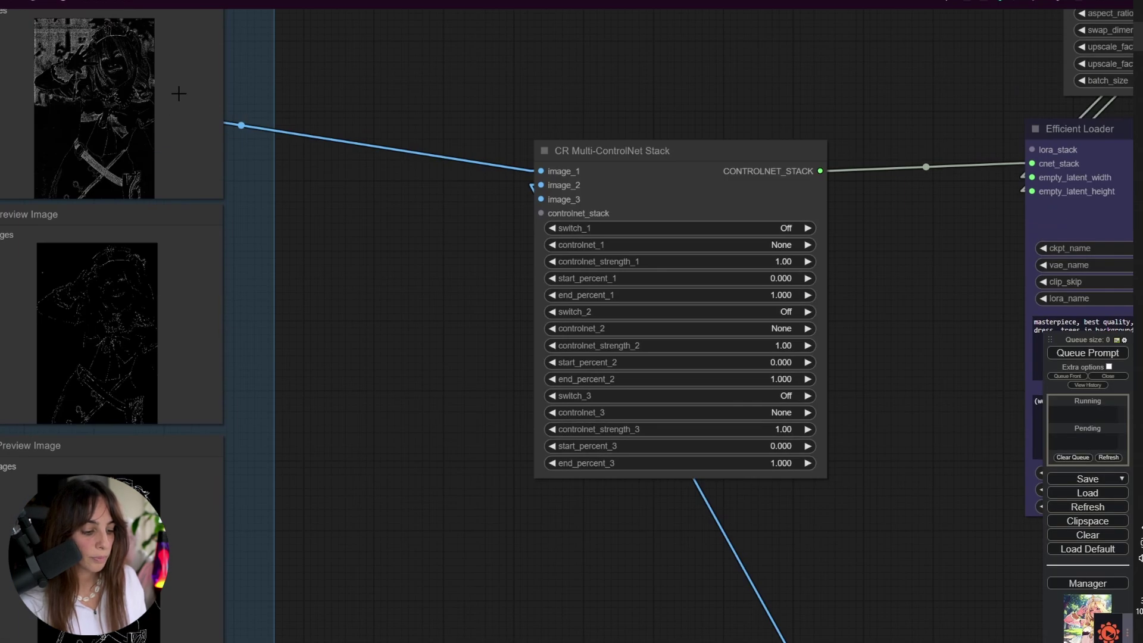
# - Delete the old links going into image_1 and the remaining stack image input
pyautogui.click(238, 125)
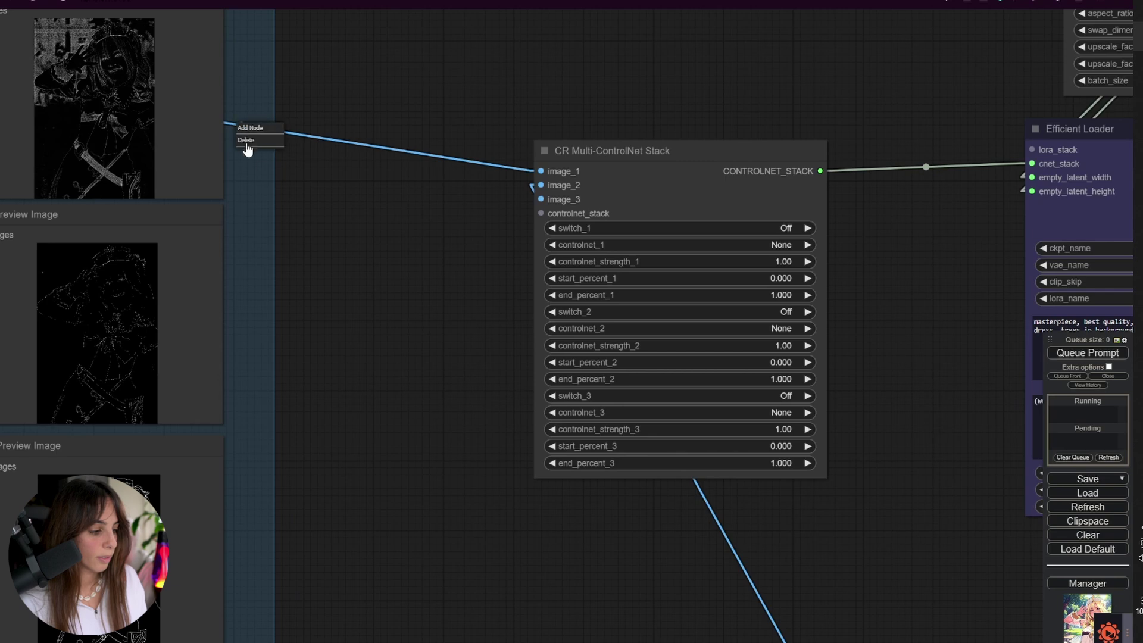
pyautogui.click(247, 141)
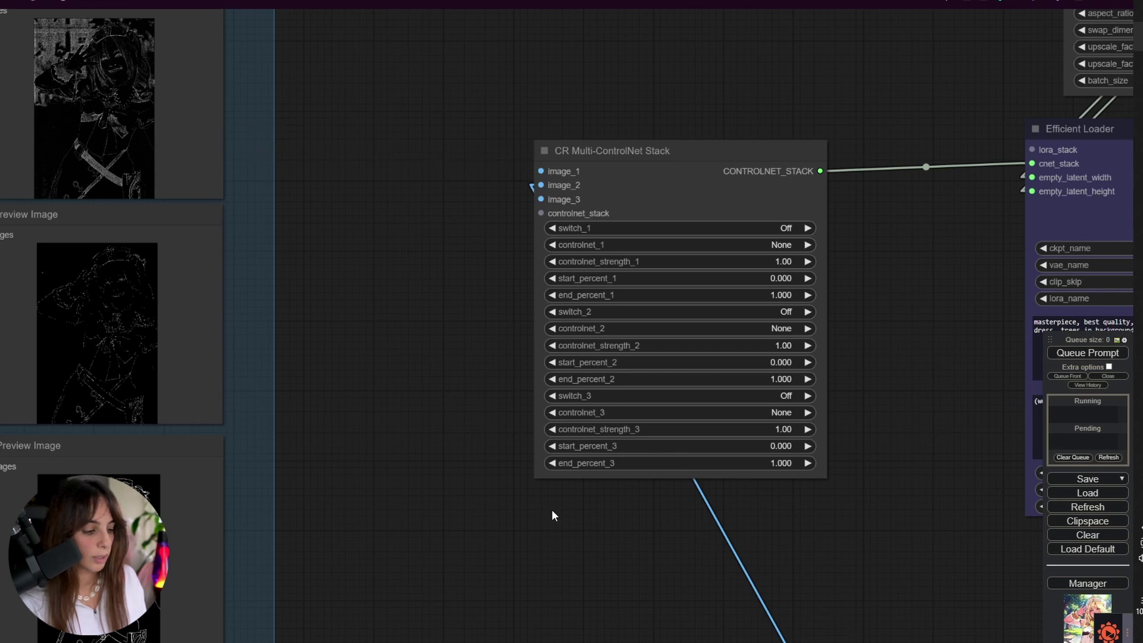
pyautogui.scroll(-6, 815, 511)
pyautogui.hscroll(3, 816, 512)
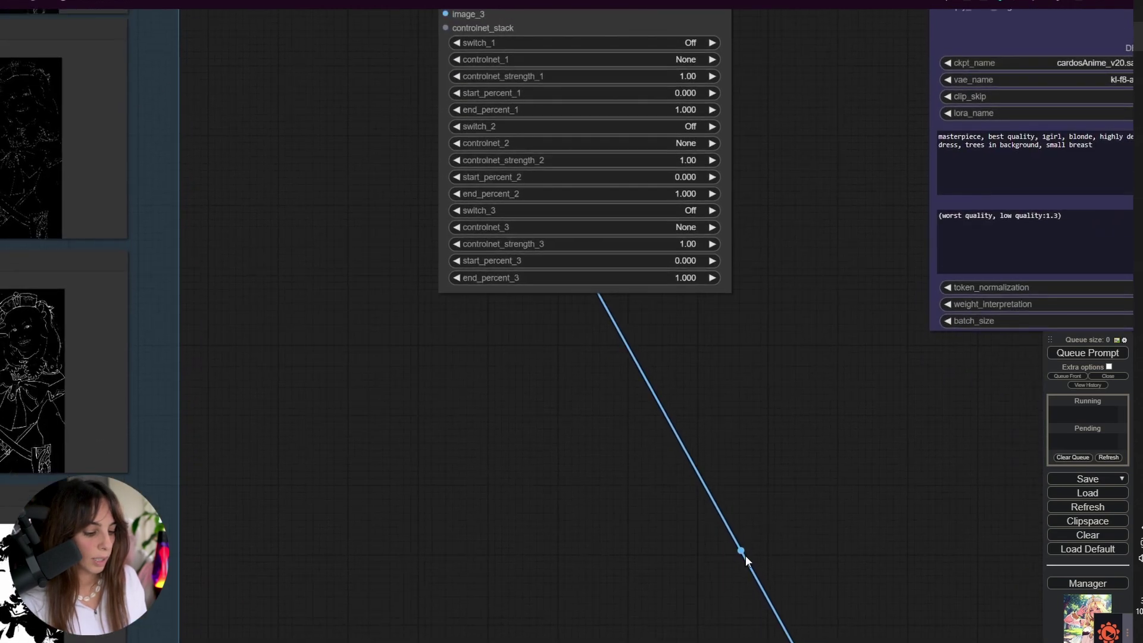
pyautogui.click(741, 551)
pyautogui.click(756, 564)
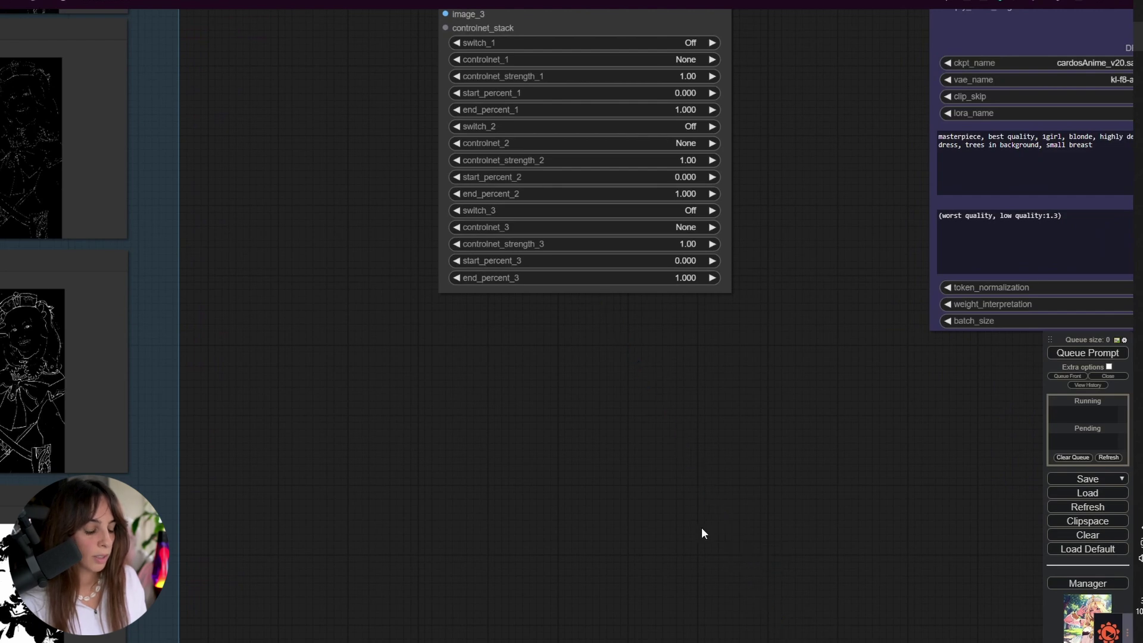
pyautogui.moveTo(232, 71); pyautogui.dragTo(541, 397)
# - Connect the Realistic Lineart IMAGE output to the stack's image_1 input
pyautogui.moveTo(161, 215); pyautogui.dragTo(161, 215)
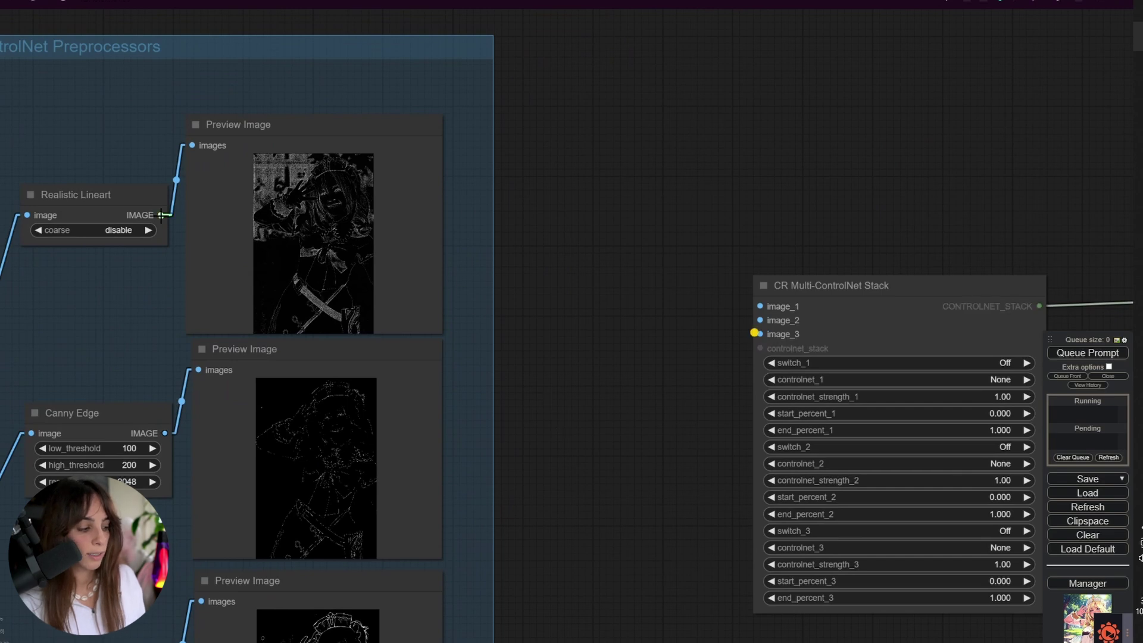
pyautogui.moveTo(162, 215); pyautogui.dragTo(759, 306)
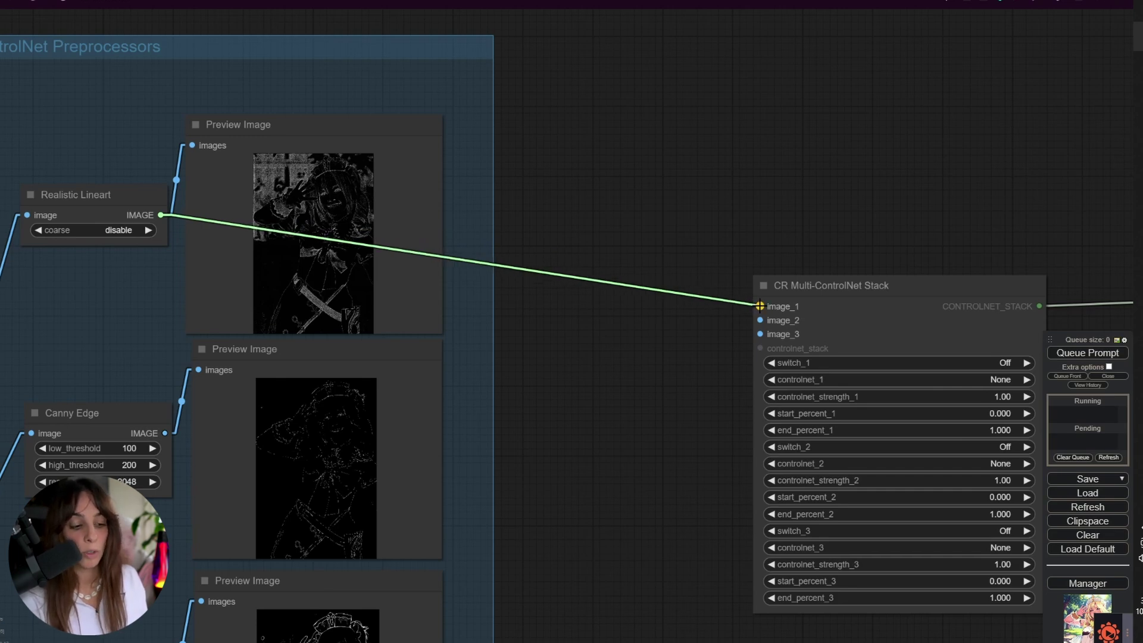
pyautogui.moveTo(760, 306); pyautogui.dragTo(760, 305)
pyautogui.moveTo(936, 260); pyautogui.dragTo(709, 145)
pyautogui.scroll(4, 732, 387)
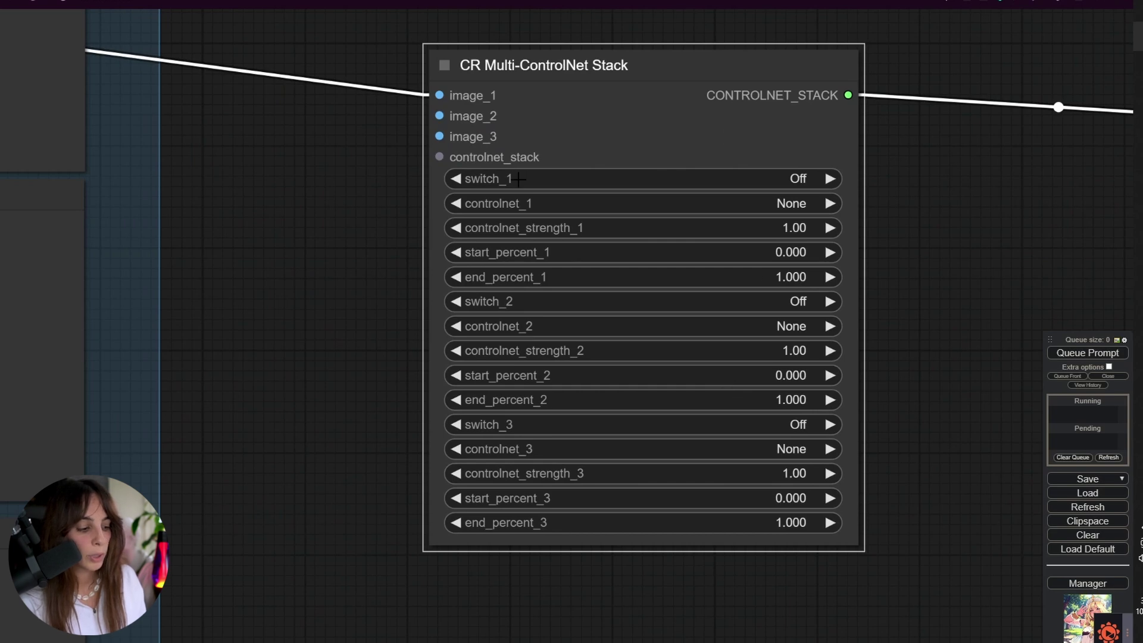
# - Turn slot 1 on and set it to control_v11p_sd15_lineart.pth
pyautogui.click(590, 180)
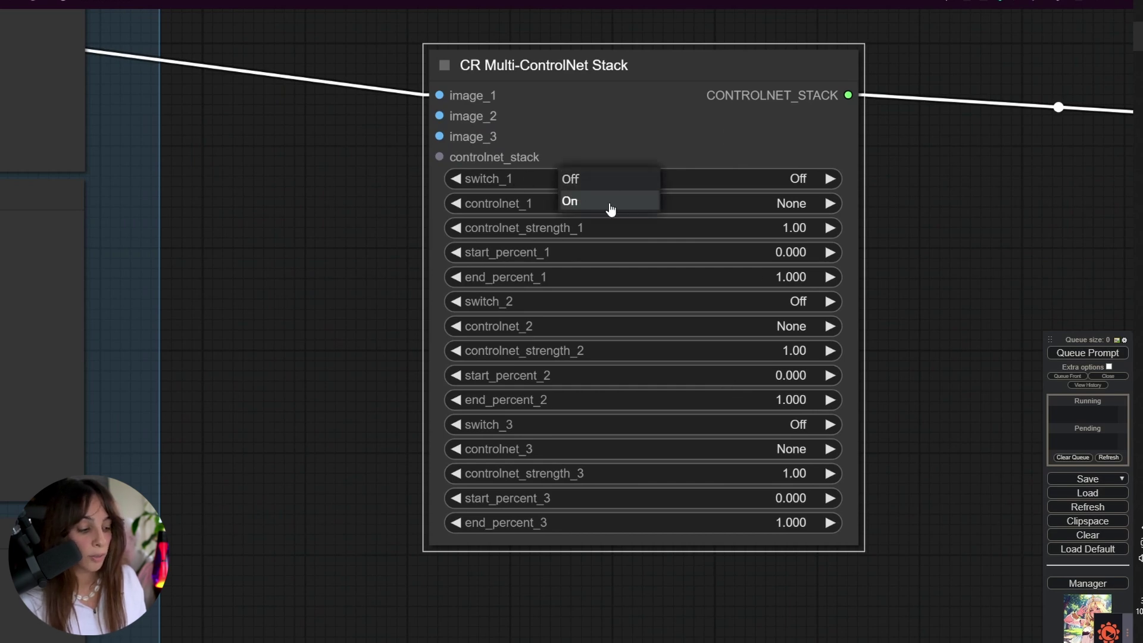
pyautogui.click(610, 207)
pyautogui.click(547, 204)
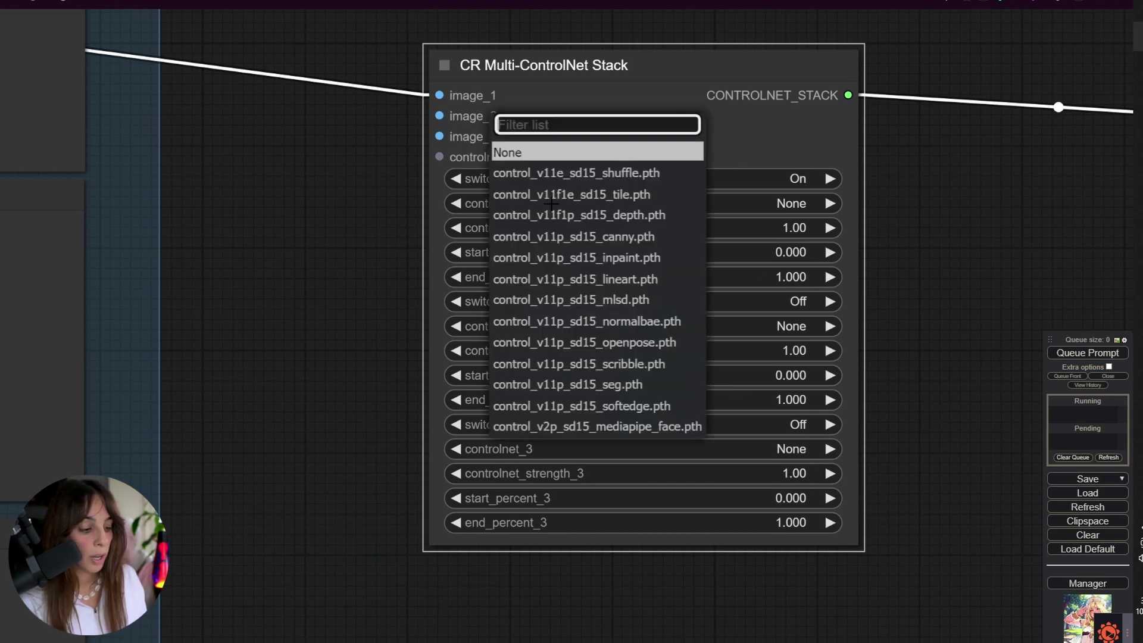
pyautogui.click(621, 284)
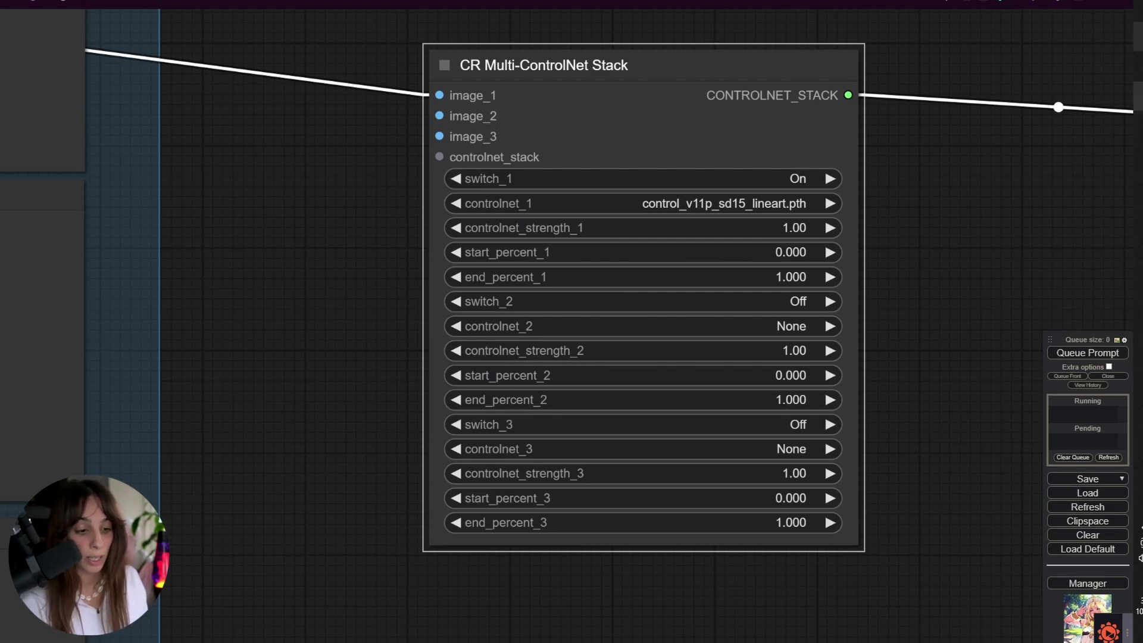
pyautogui.hotkey('alt', 'Tab')
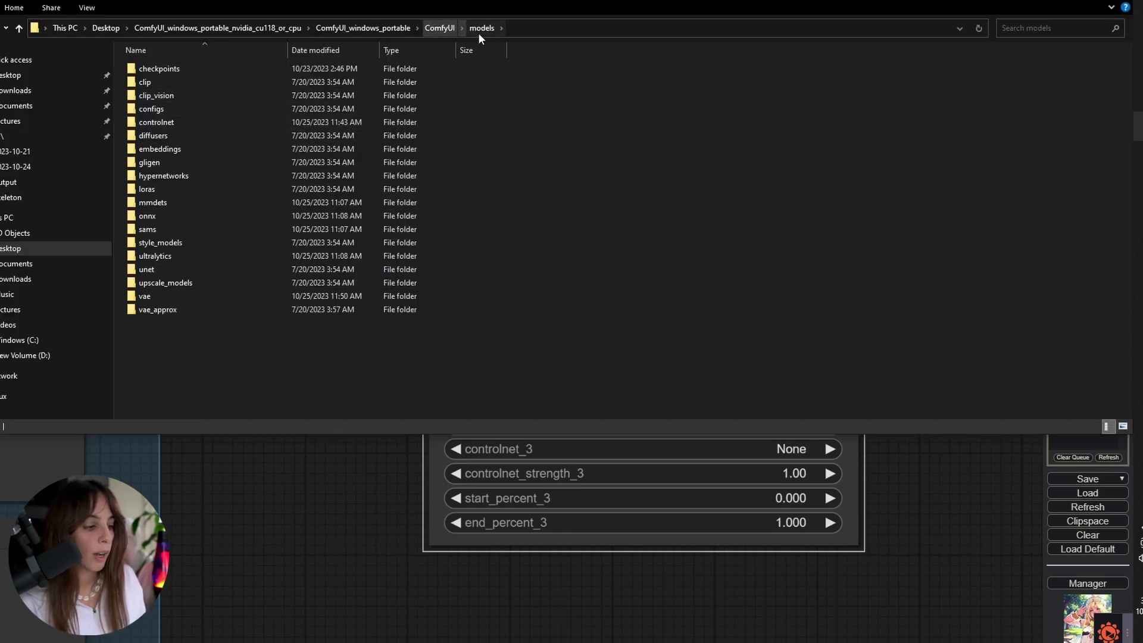
# - Check the .pth files in ComfyUI\models\controlnet, then return to ComfyUI
pyautogui.doubleClick(148, 124)
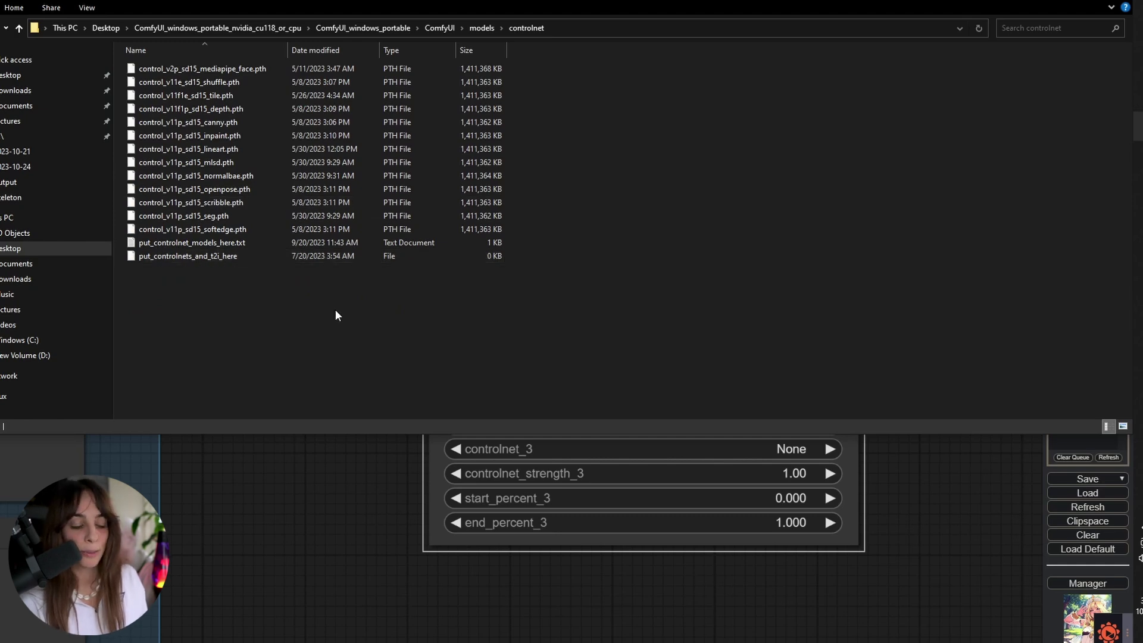
pyautogui.hotkey('alt', 'Tab')
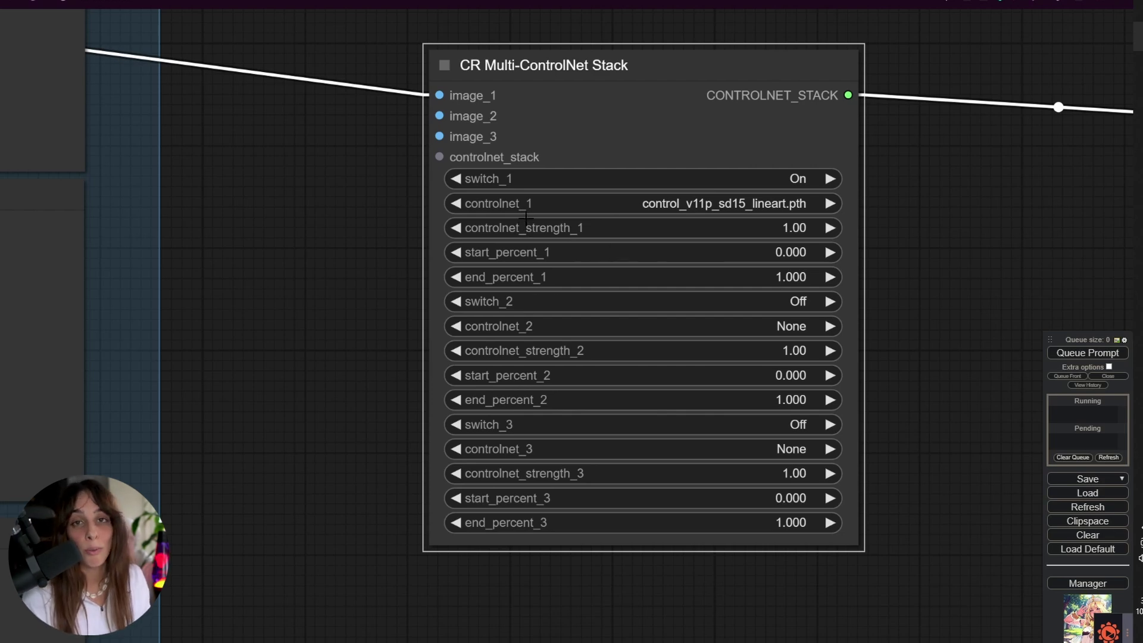
# - Set controlnet_strength_1 for the lineart slot to 0.7
pyautogui.moveTo(299, 133); pyautogui.dragTo(767, 394)
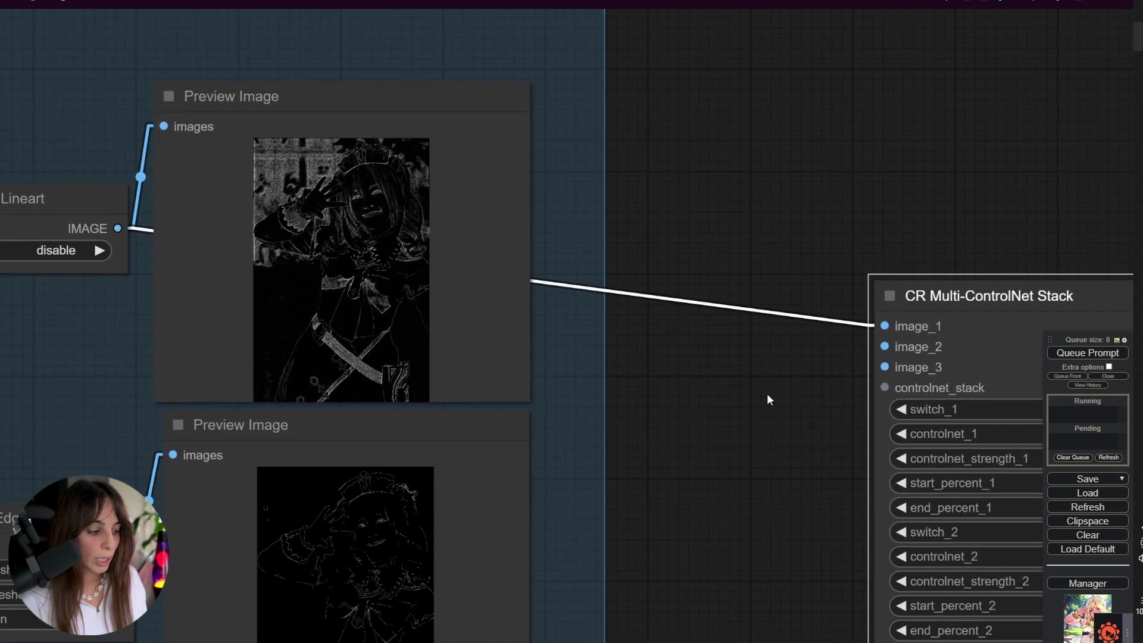
pyautogui.scroll(7, 576, 288)
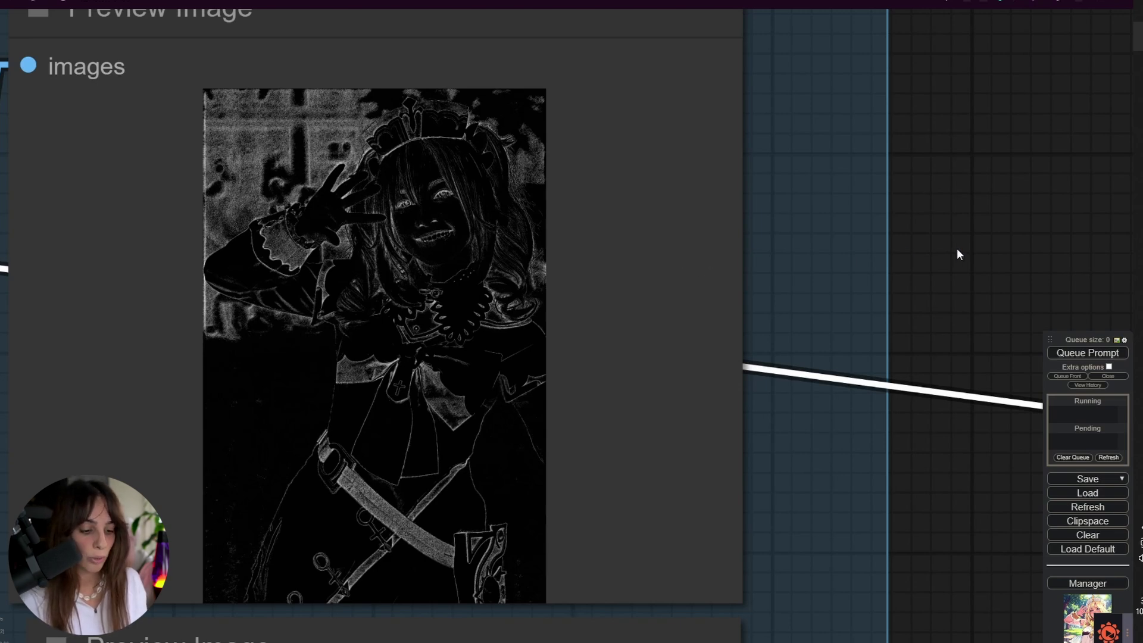
pyautogui.moveTo(956, 249); pyautogui.dragTo(360, 148)
pyautogui.moveTo(1055, 222); pyautogui.dragTo(482, 52)
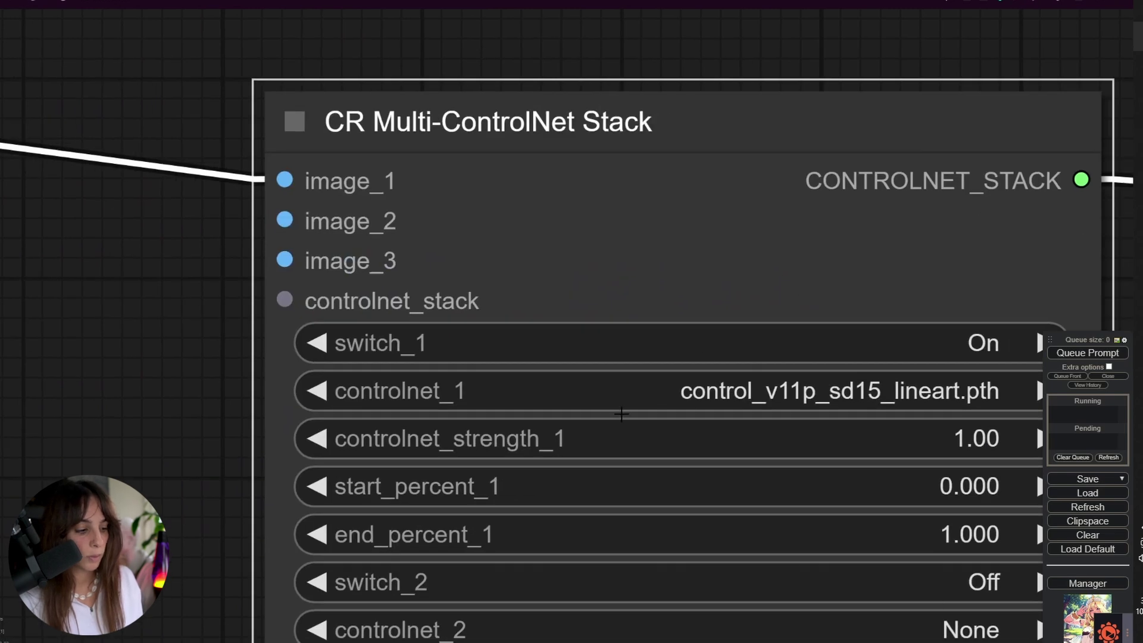
pyautogui.moveTo(744, 52); pyautogui.dragTo(668, 13)
pyautogui.click(661, 405)
pyautogui.write('0.7')
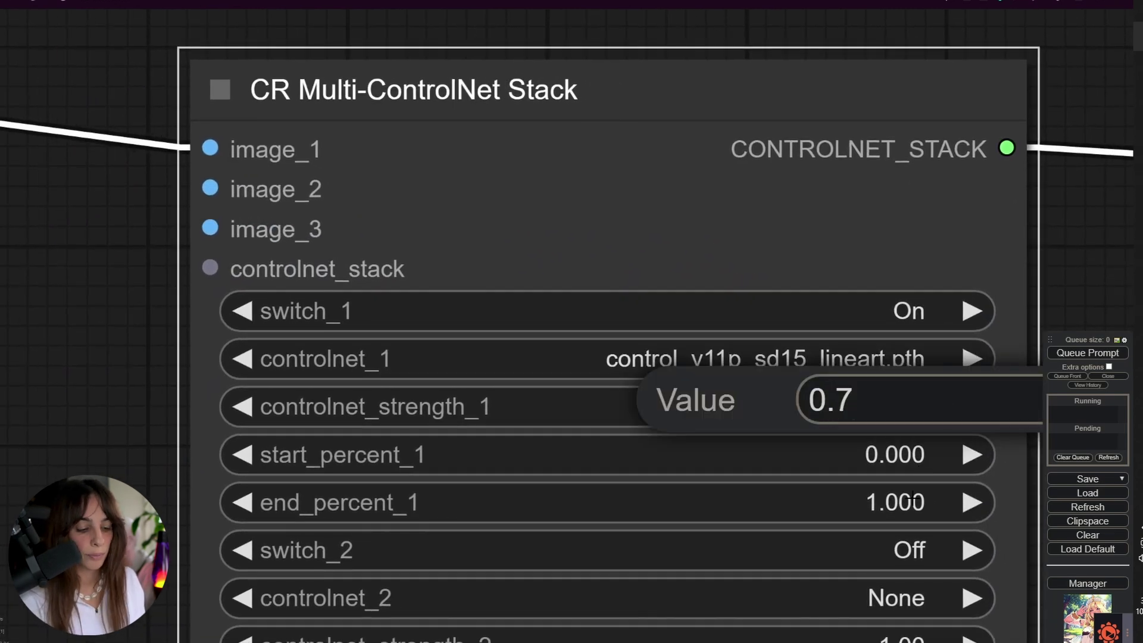
pyautogui.press('Return')
pyautogui.scroll(-3, 684, 238)
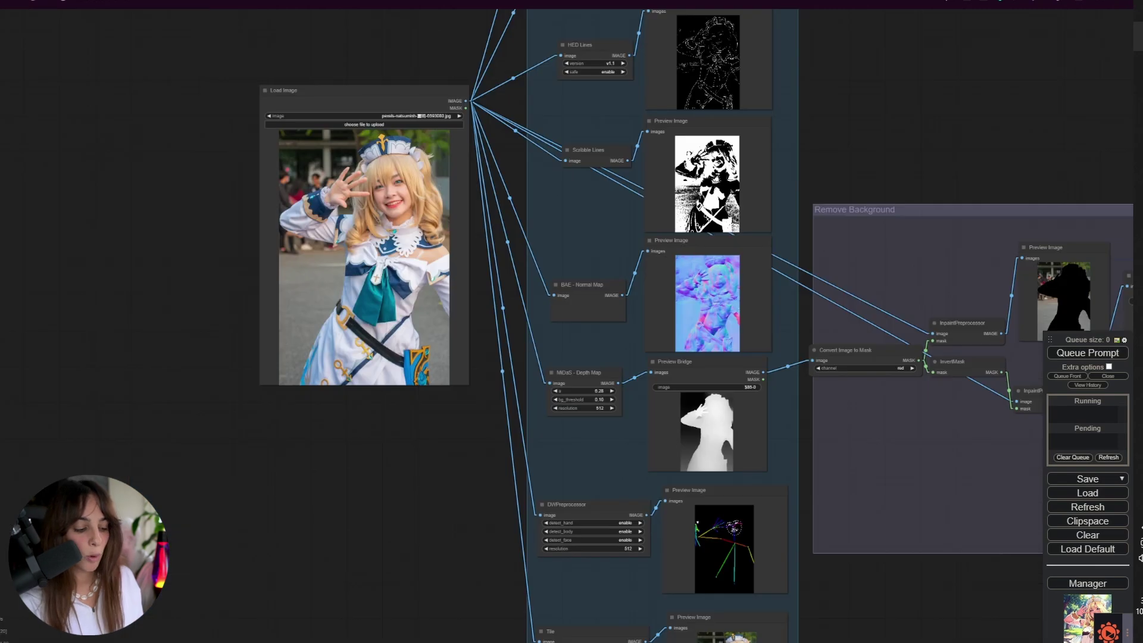
# - Link a second preprocessor IMAGE output to the stack's image_2 input
pyautogui.scroll(-5, 880, 320)
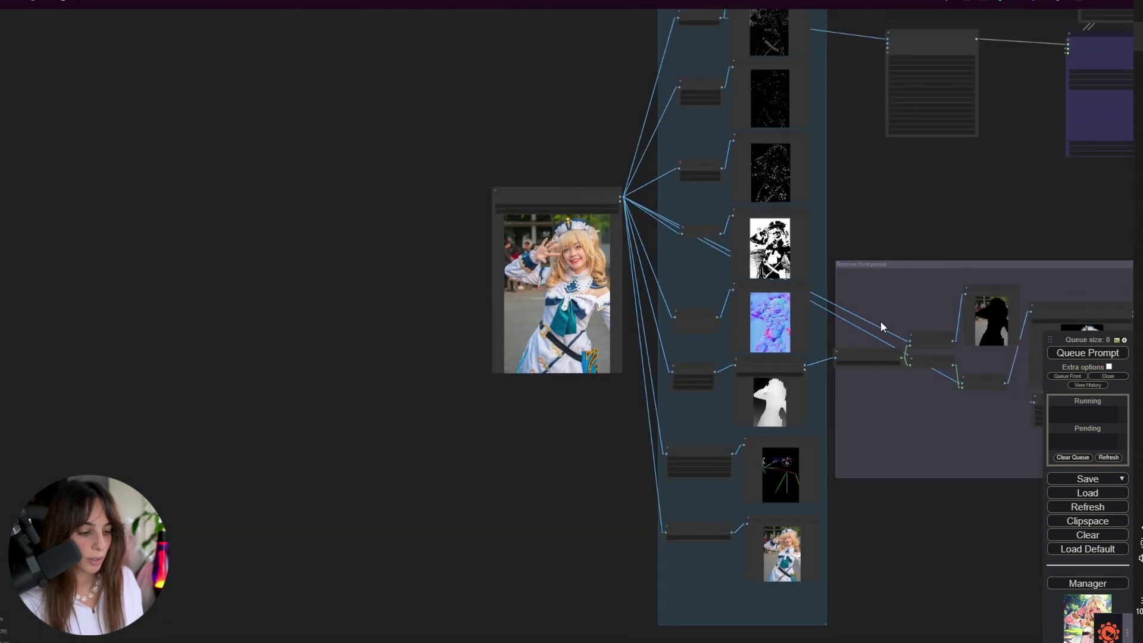
pyautogui.moveTo(967, 229); pyautogui.dragTo(955, 228)
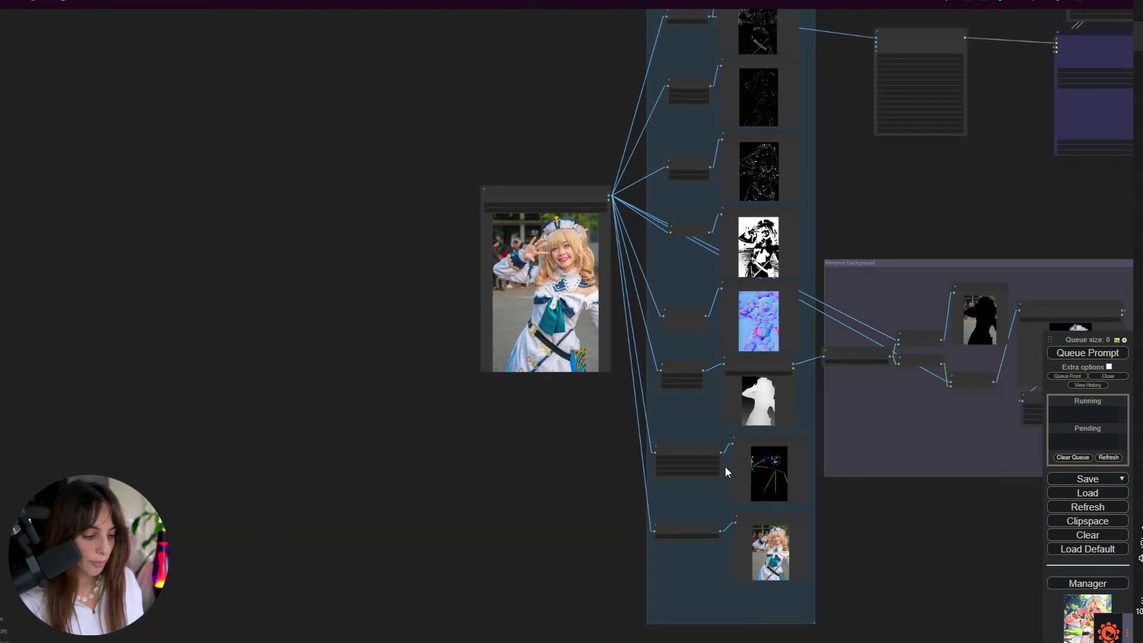
pyautogui.moveTo(721, 452); pyautogui.dragTo(856, 44)
pyautogui.scroll(15, 878, 60)
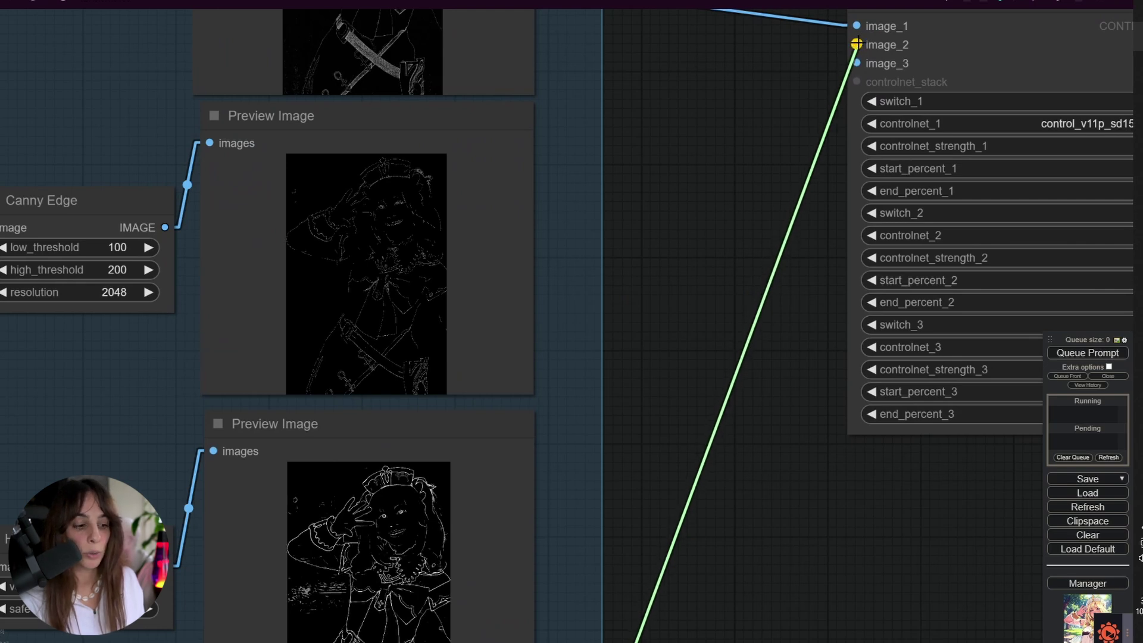
pyautogui.moveTo(827, 275); pyautogui.dragTo(504, 326)
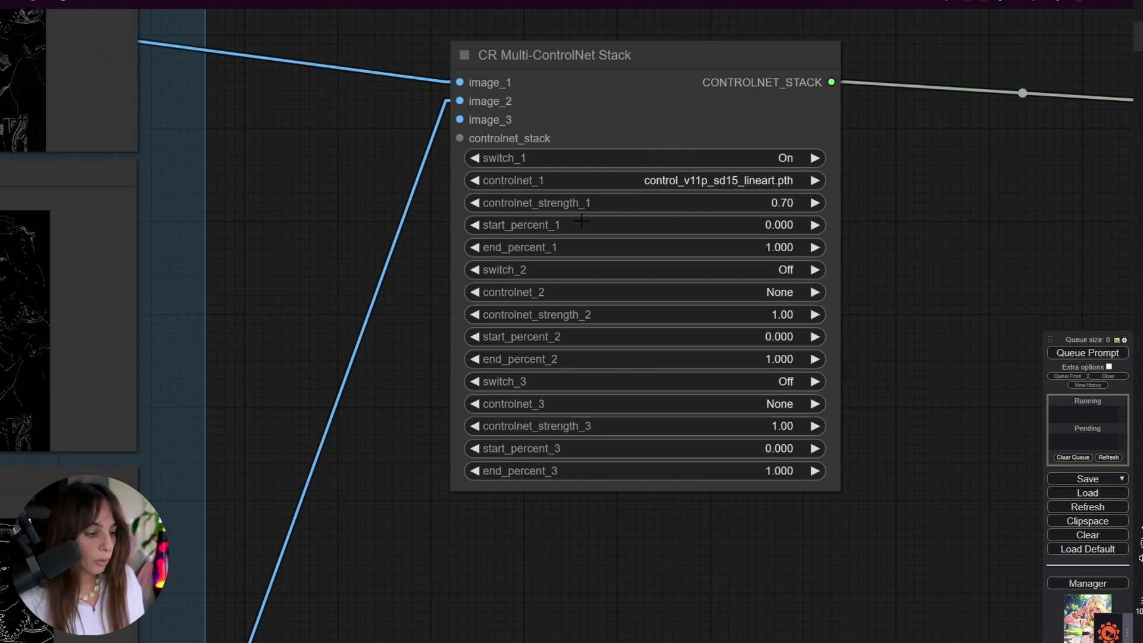
# - Turn slot 2 on and set it to control_v11p_sd15_openpose.pth
pyautogui.click(769, 278)
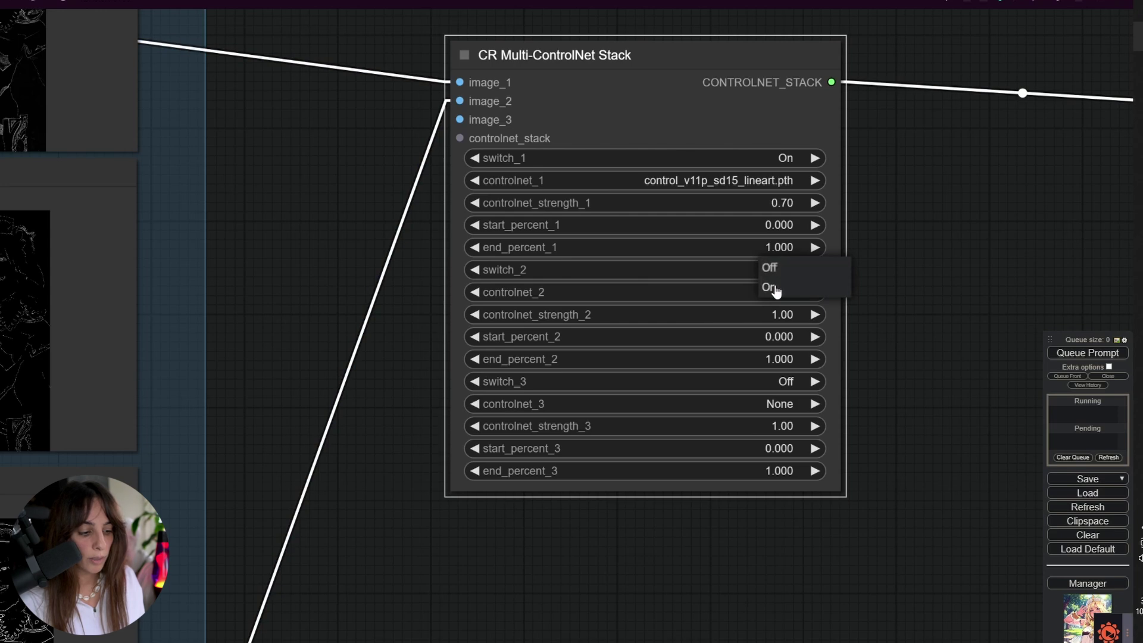
pyautogui.click(772, 285)
pyautogui.click(793, 294)
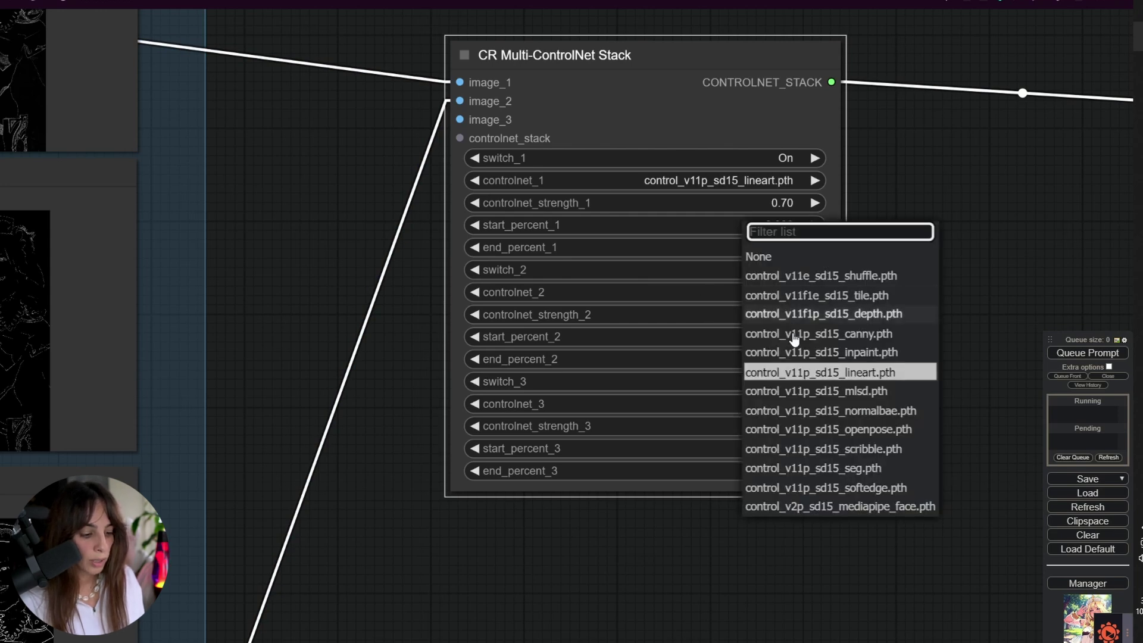
pyautogui.click(846, 430)
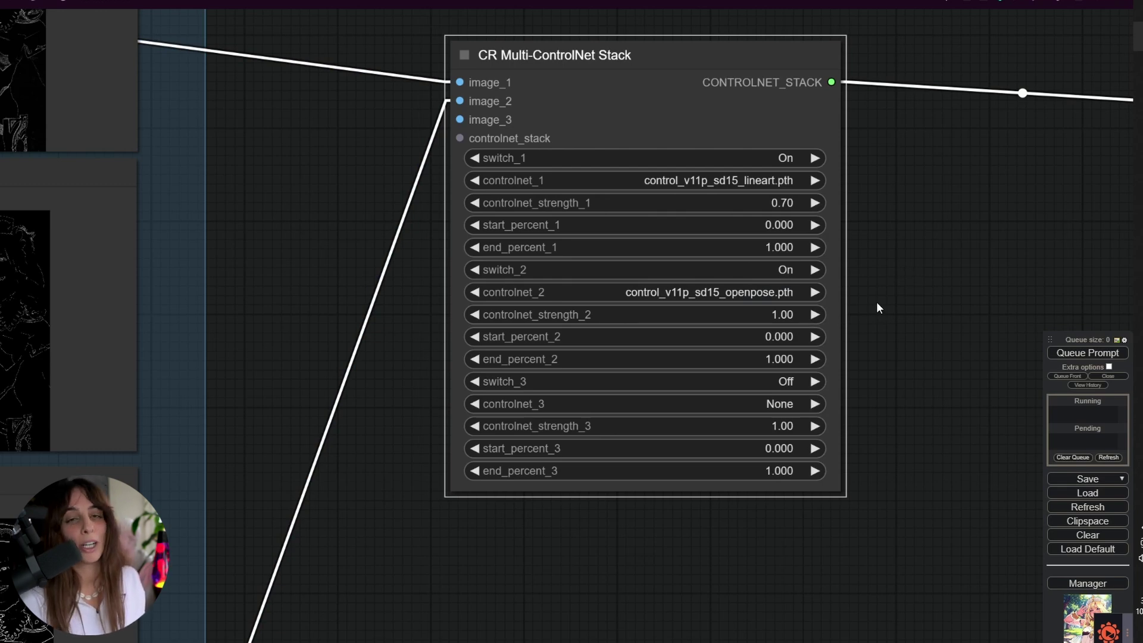
pyautogui.hscroll(3, 917, 248)
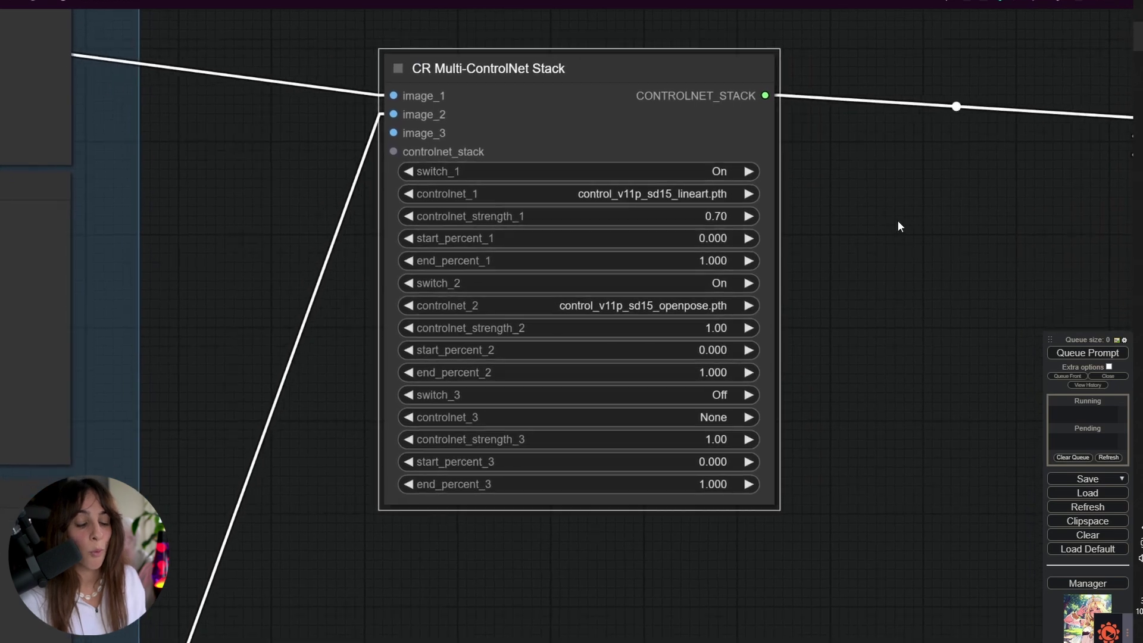
pyautogui.hscroll(2, 898, 222)
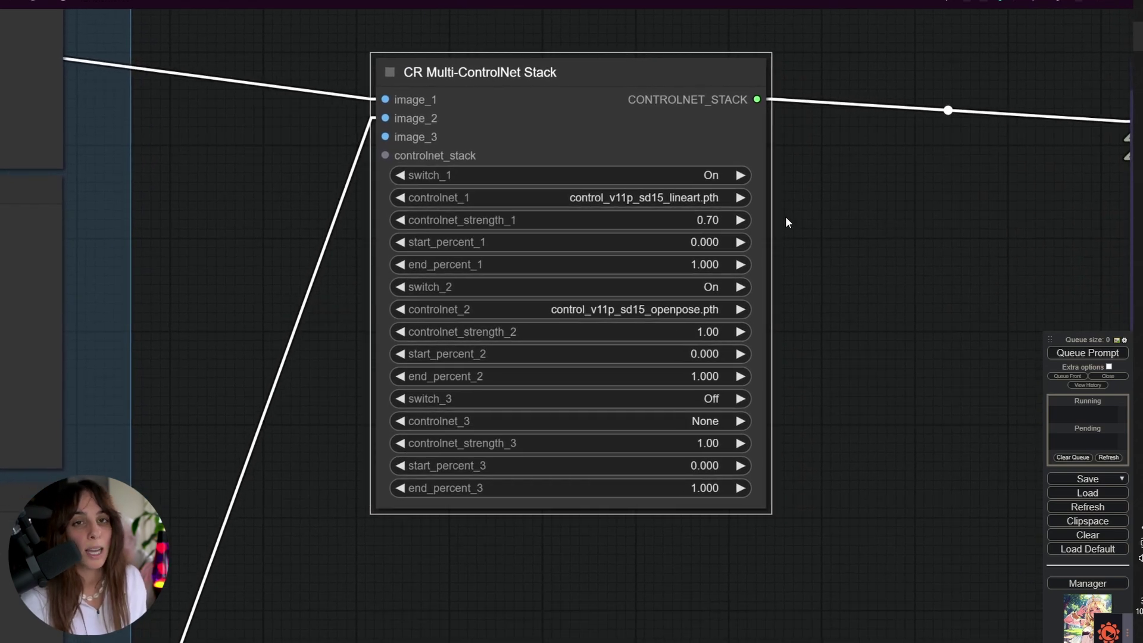
# - Enter -2 as the Efficient Loader's clip_skip value for cardosAnime
pyautogui.hscroll(6, 901, 206)
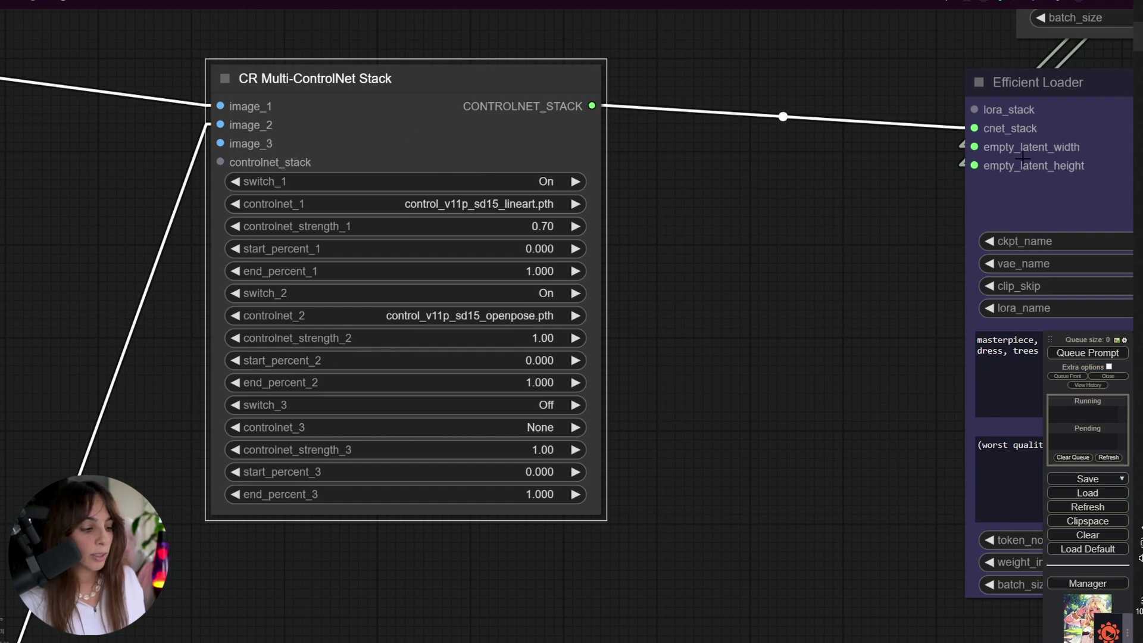
pyautogui.hscroll(3, 782, 192)
pyautogui.hscroll(12, 362, 157)
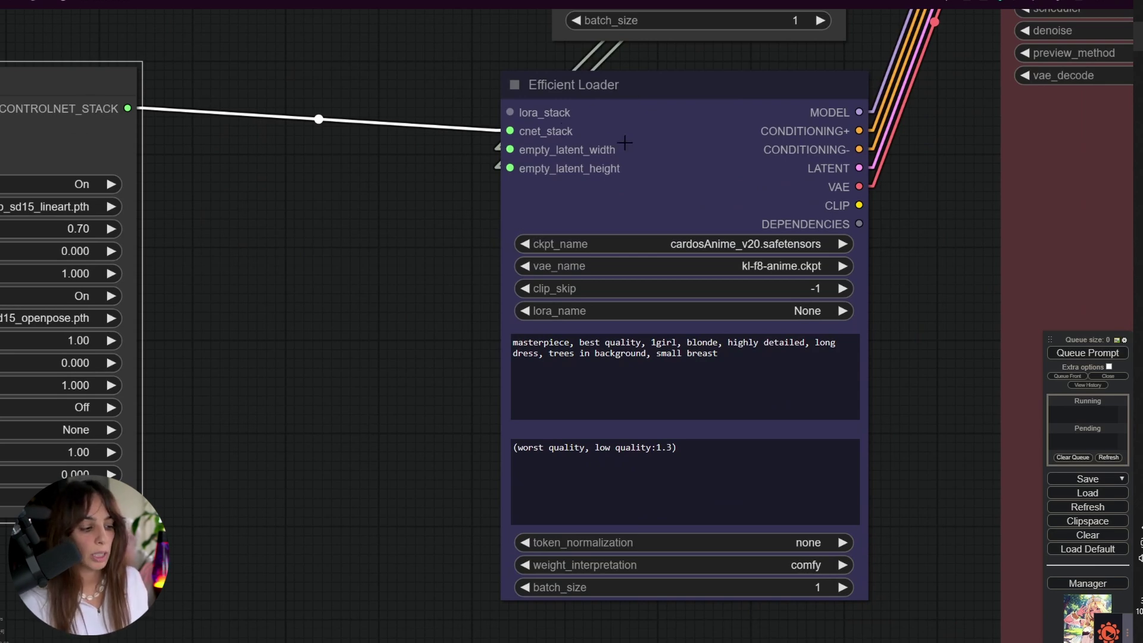
pyautogui.moveTo(595, 85); pyautogui.dragTo(582, 77)
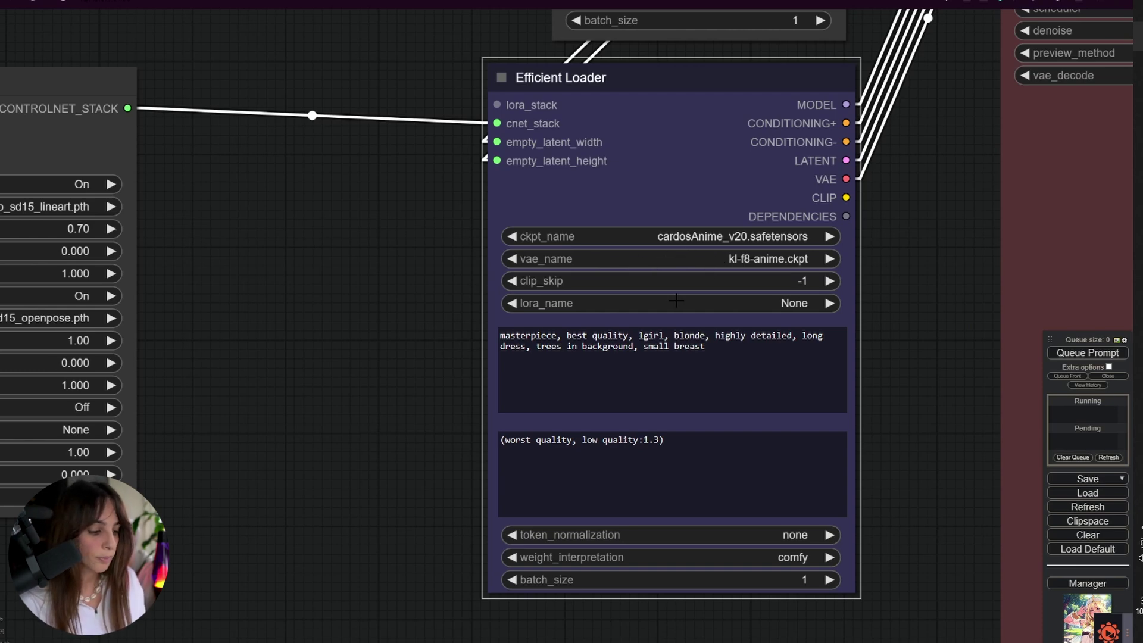
pyautogui.click(730, 278)
pyautogui.write('-2')
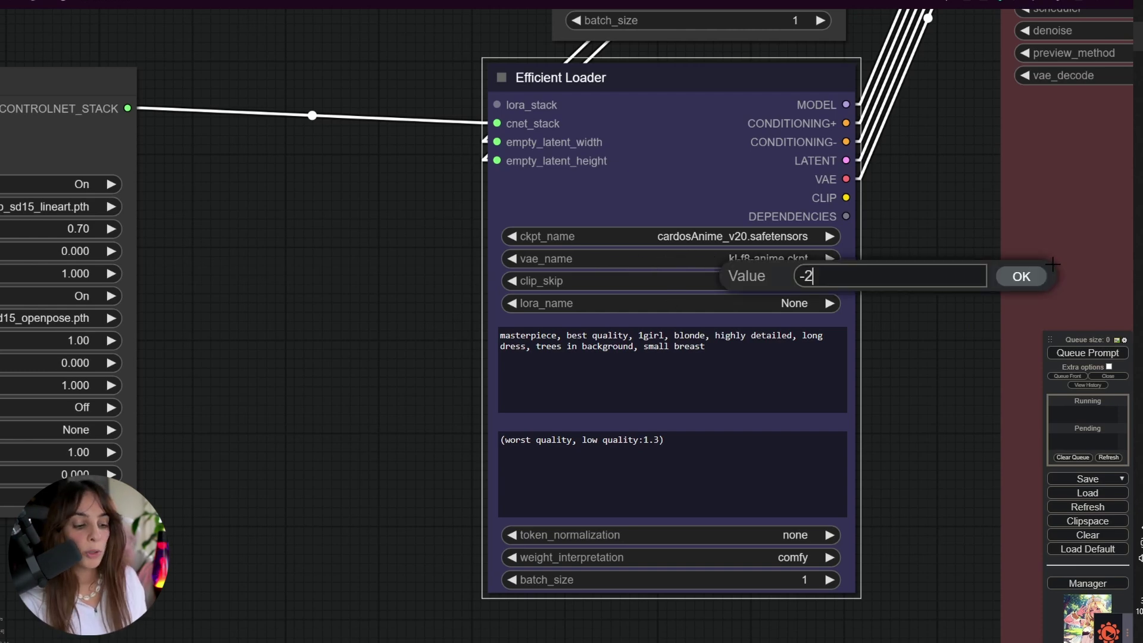
pyautogui.click(1020, 276)
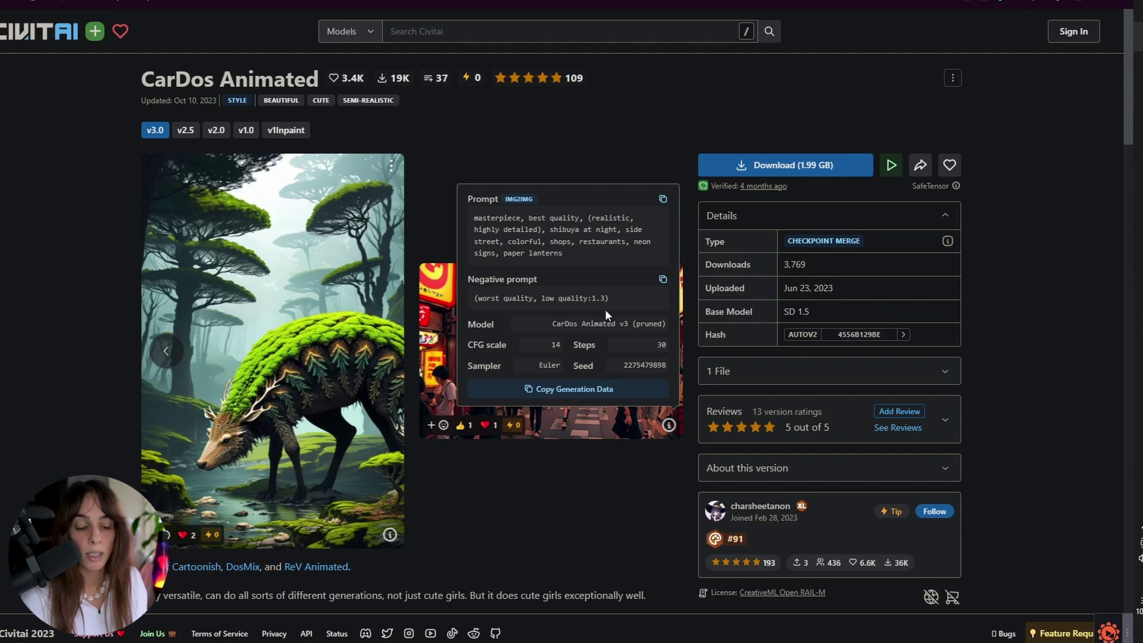
# - Dismiss the Prompt popover showing the example image's generation data
pyautogui.click(630, 136)
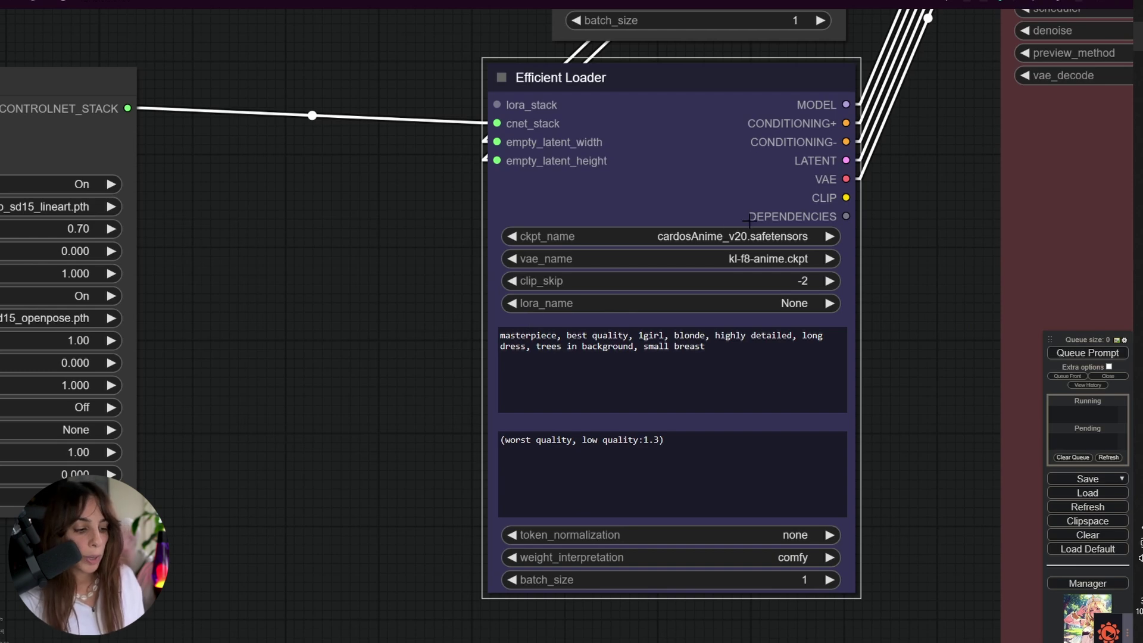
pyautogui.moveTo(900, 186); pyautogui.dragTo(826, 462)
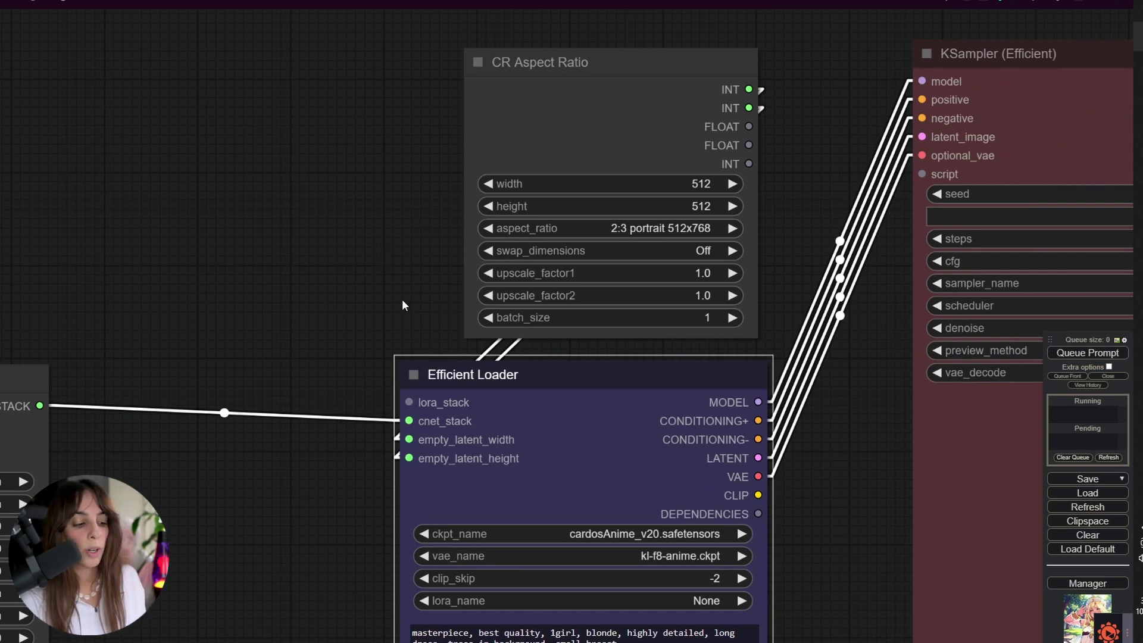
pyautogui.moveTo(401, 298); pyautogui.dragTo(390, 269)
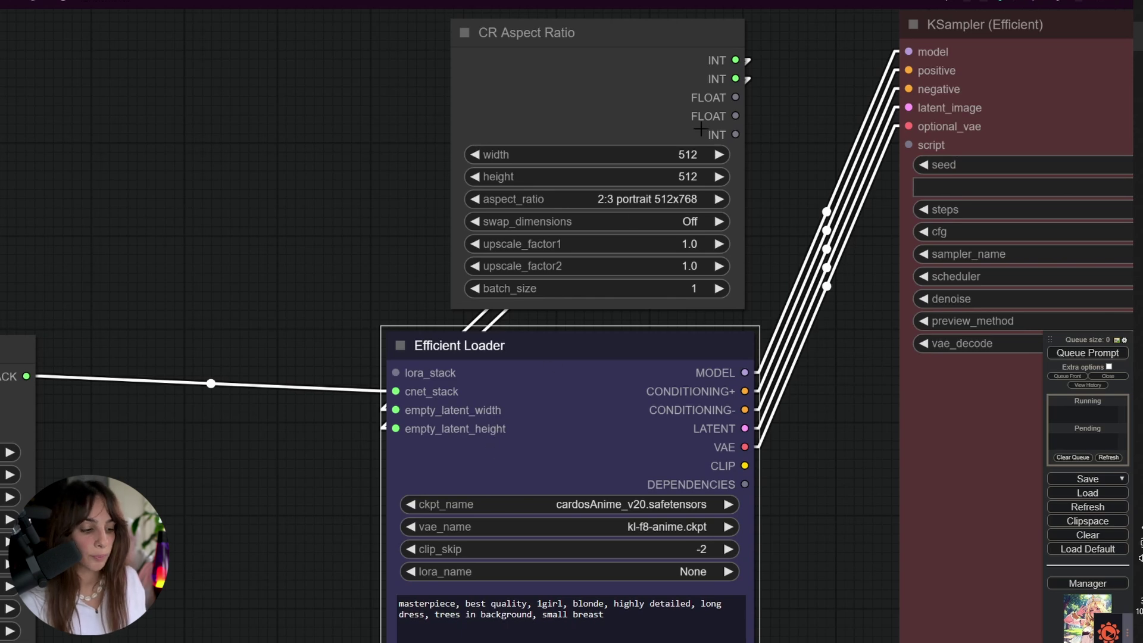
pyautogui.moveTo(375, 534); pyautogui.dragTo(349, 464)
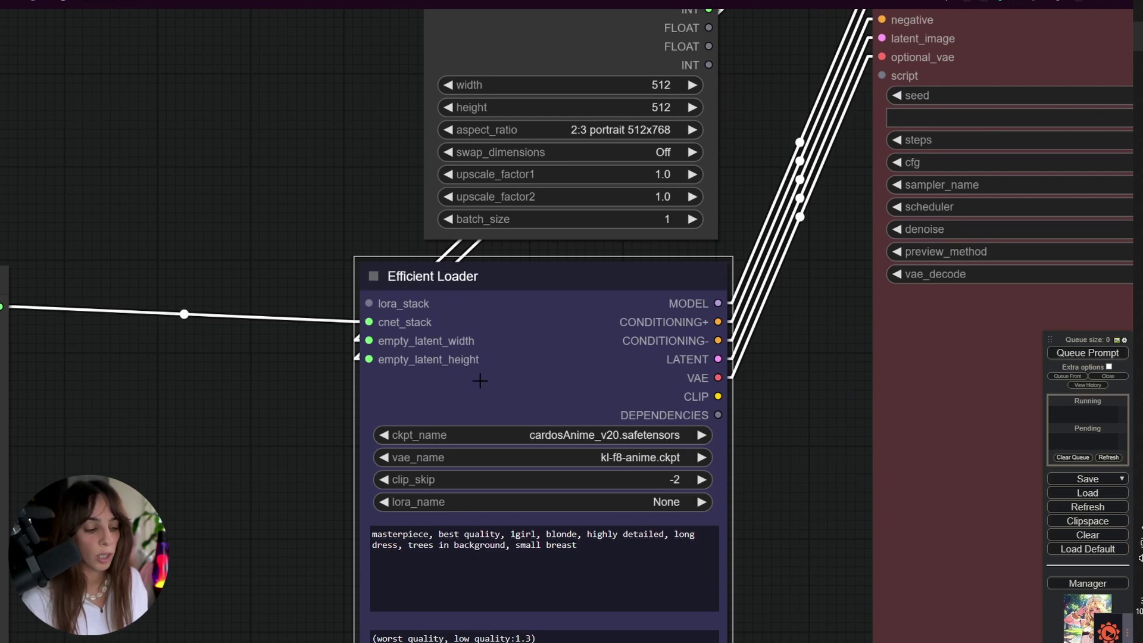
pyautogui.moveTo(331, 493); pyautogui.dragTo(337, 269)
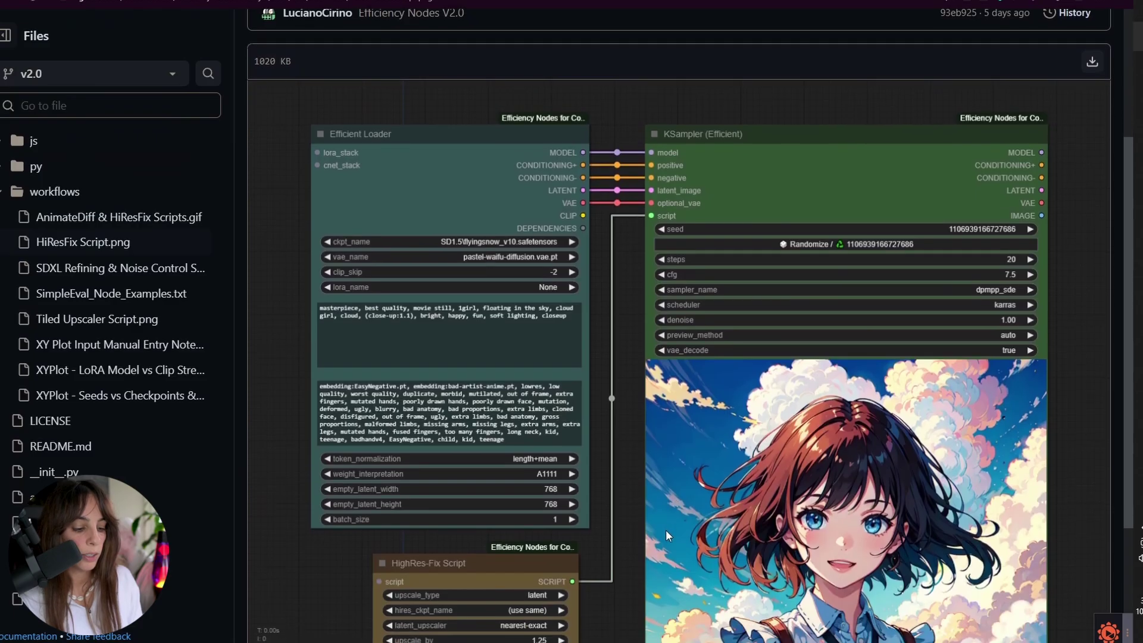
# - Scroll through the efficiency-nodes-comfyui HiResFix Script.png example
pyautogui.scroll(-1, 655, 536)
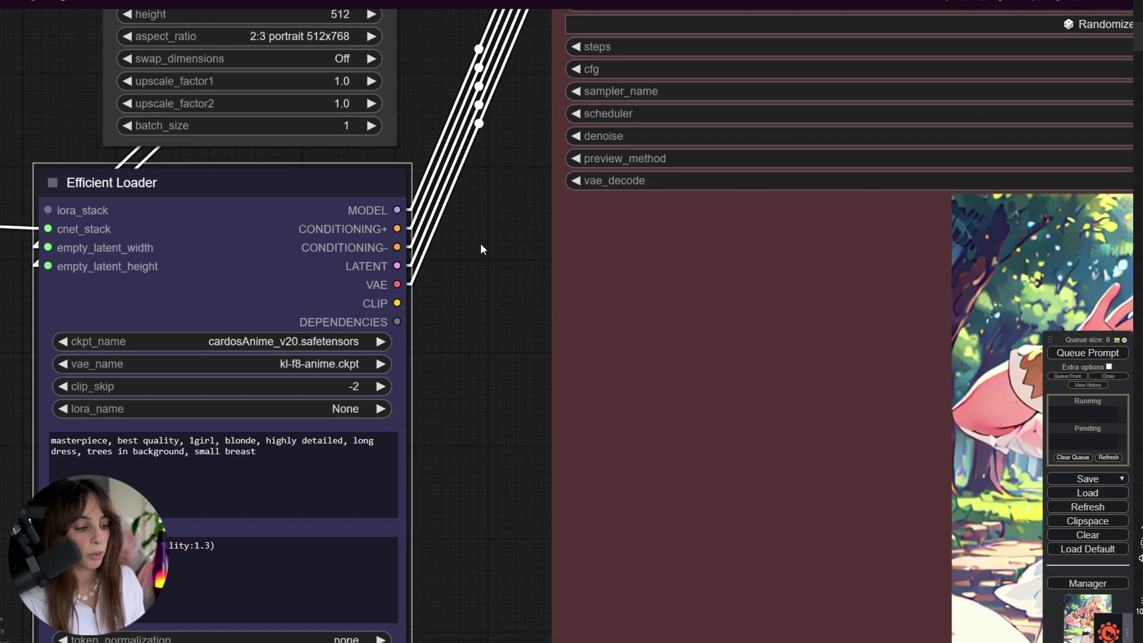
pyautogui.moveTo(480, 244); pyautogui.dragTo(331, 493)
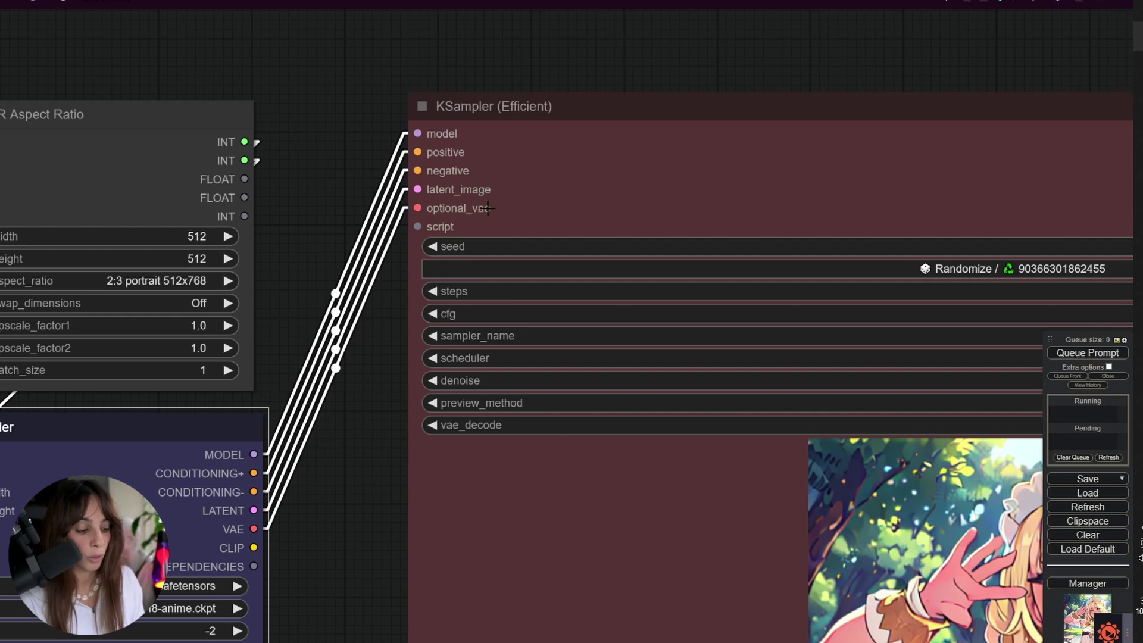
pyautogui.moveTo(325, 540); pyautogui.dragTo(269, 491)
pyautogui.scroll(-2, 284, 537)
pyautogui.scroll(2, 568, 86)
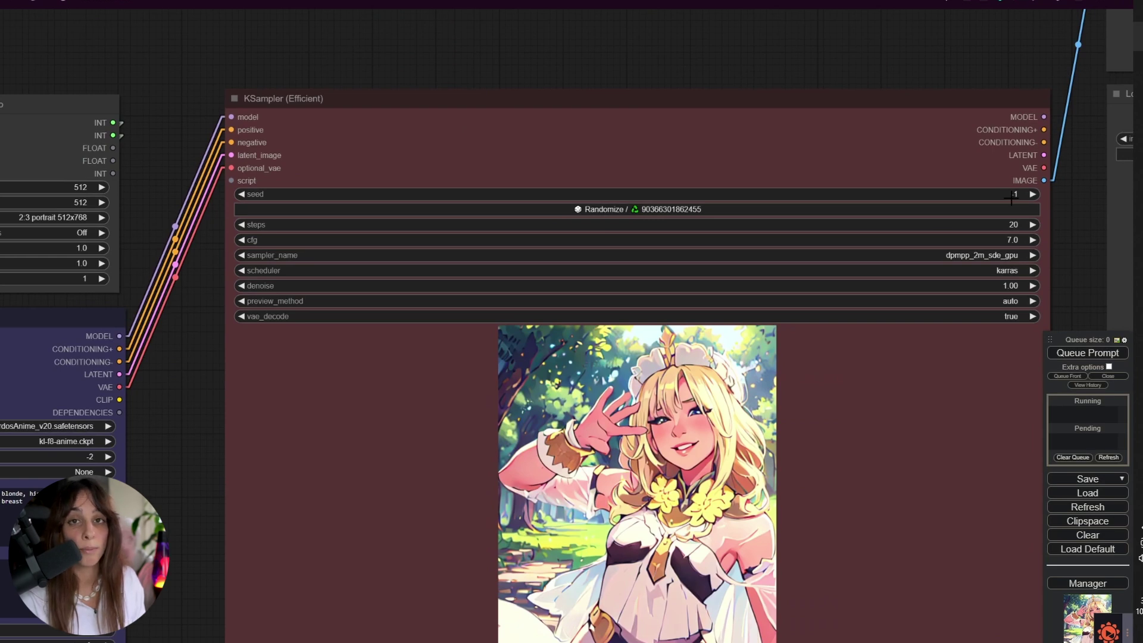
pyautogui.scroll(2, 808, 41)
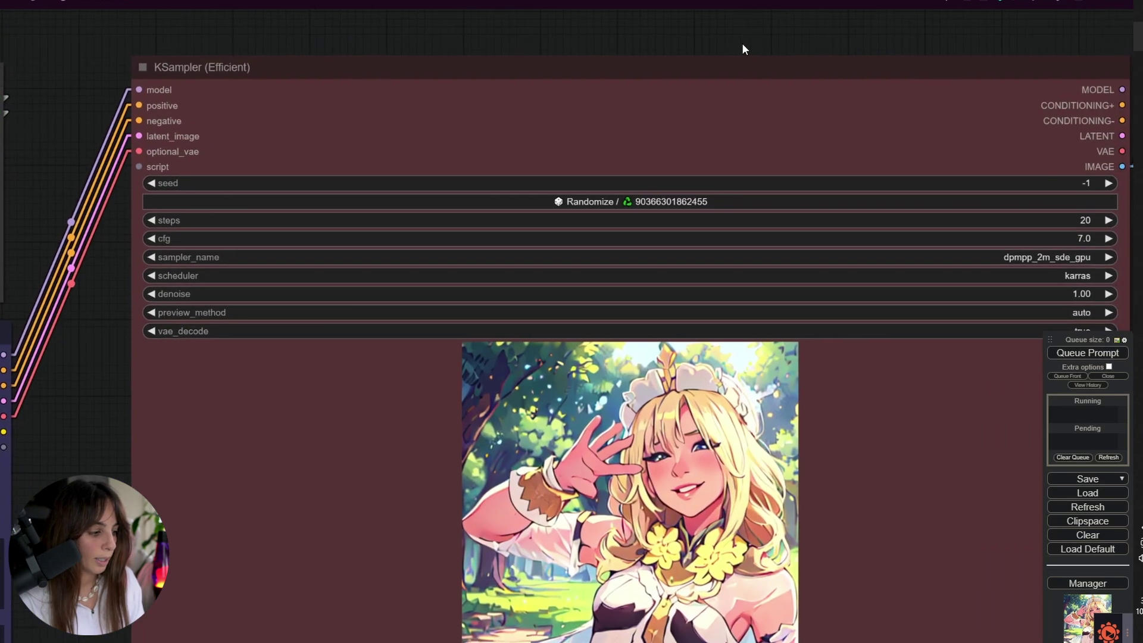
pyautogui.moveTo(741, 49); pyautogui.dragTo(652, 53)
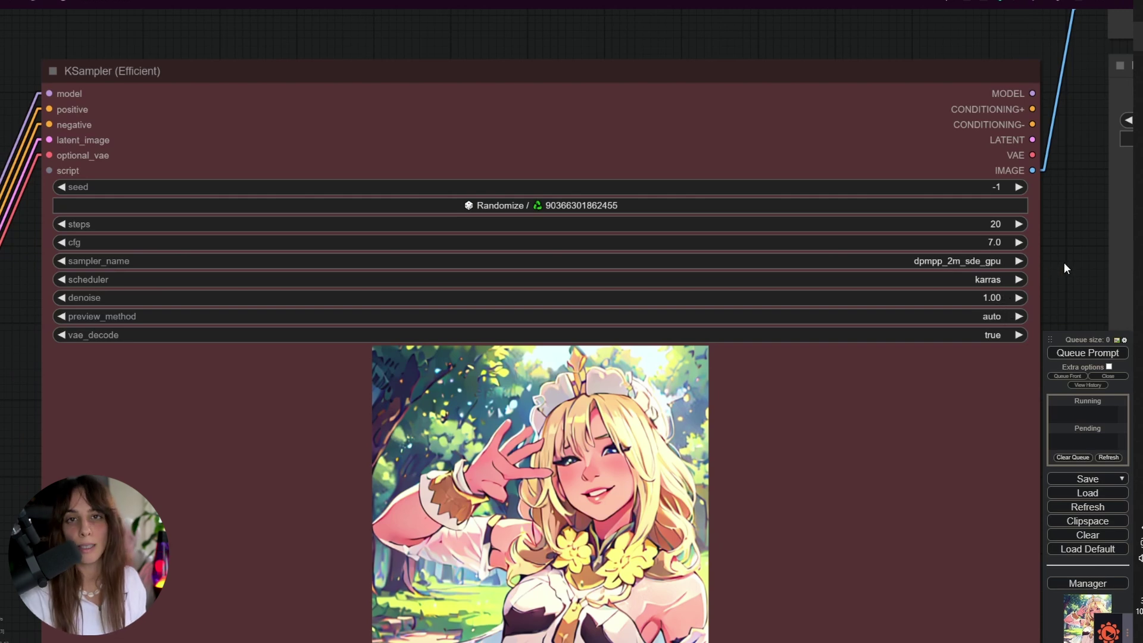
pyautogui.scroll(-2, 890, 39)
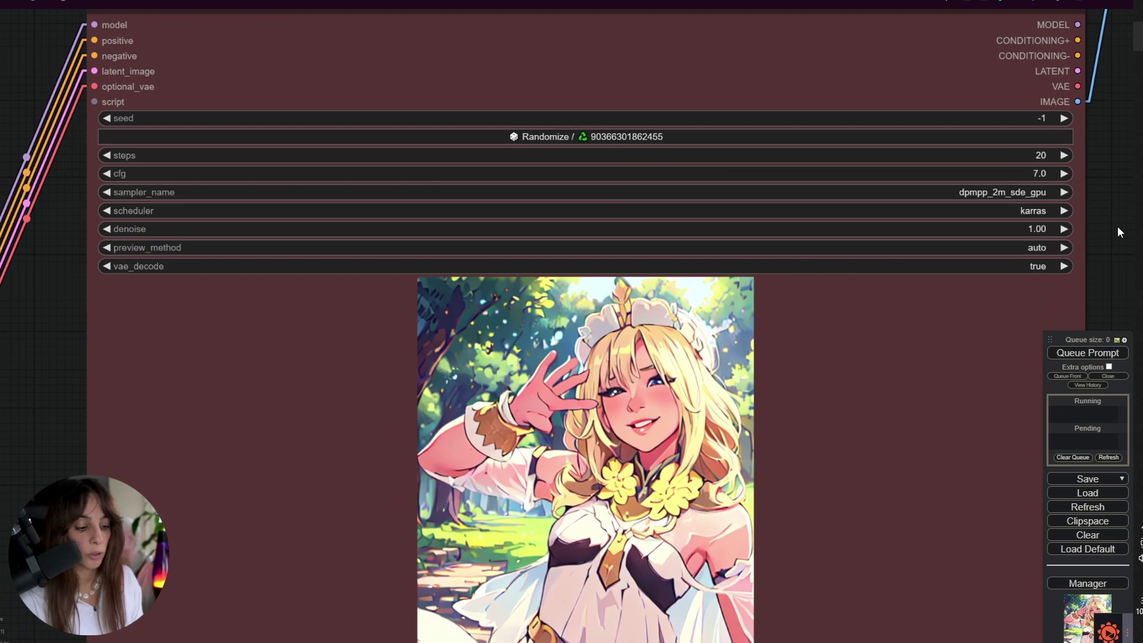
pyautogui.moveTo(1118, 231); pyautogui.dragTo(498, 446)
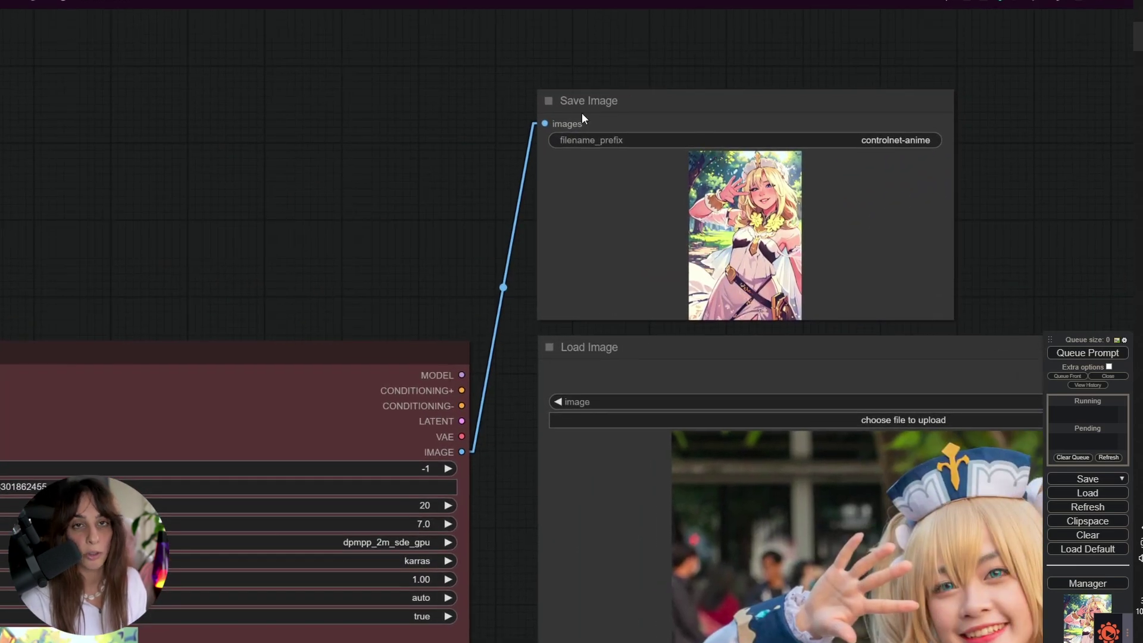
pyautogui.moveTo(396, 231); pyautogui.dragTo(314, 145)
pyautogui.moveTo(342, 576); pyautogui.dragTo(351, 207)
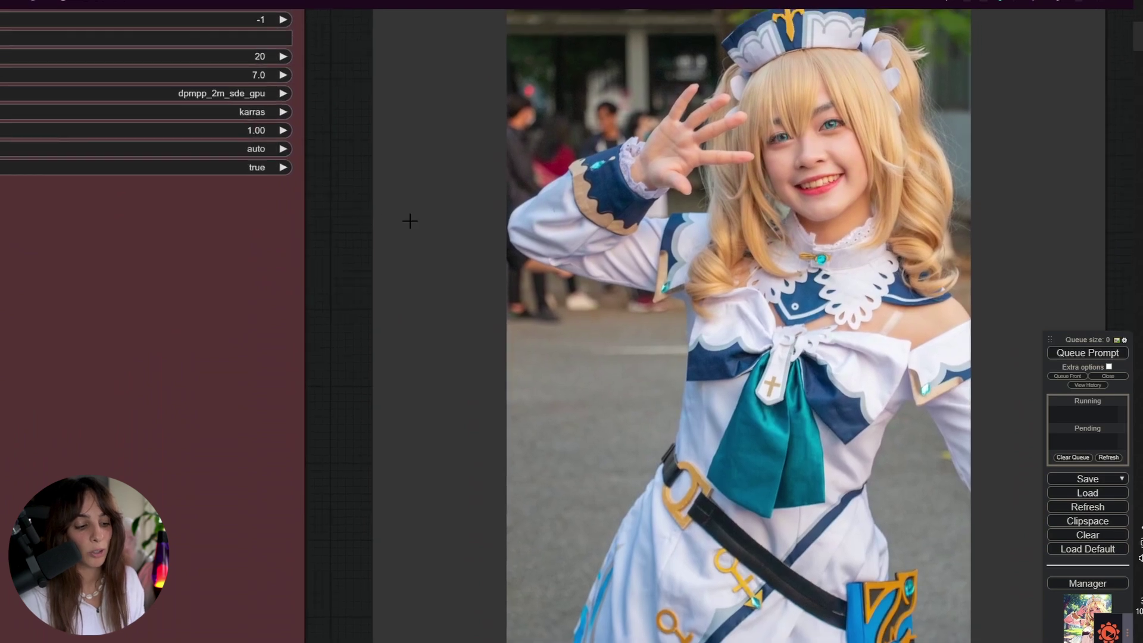
pyautogui.scroll(3, 701, 247)
pyautogui.scroll(-5, 739, 254)
pyautogui.scroll(-1, 740, 254)
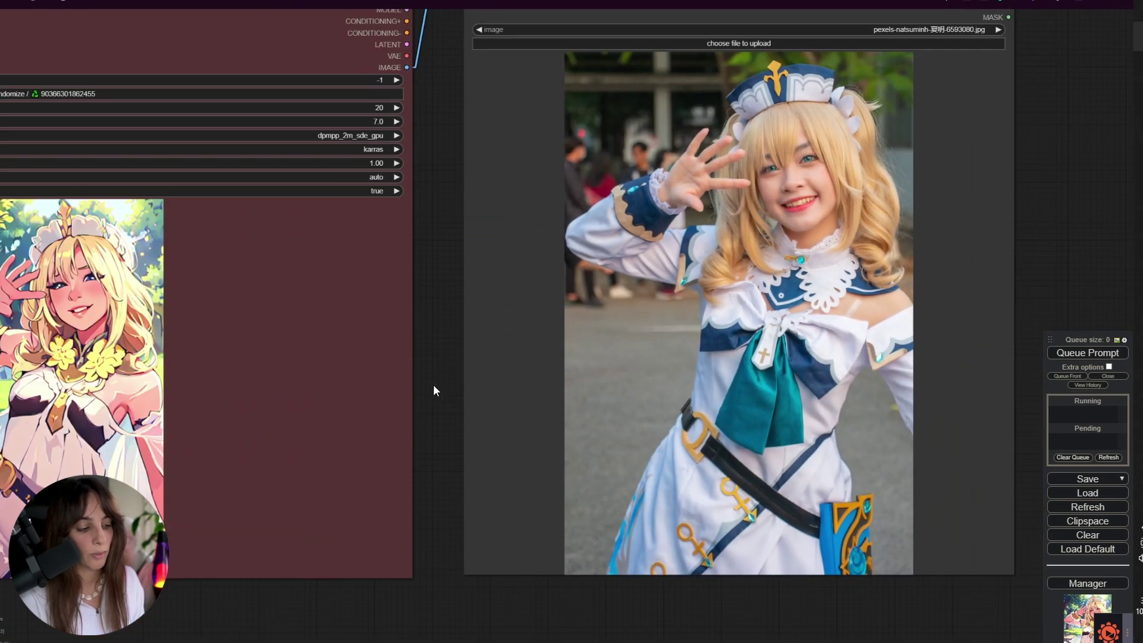
pyautogui.moveTo(433, 384); pyautogui.dragTo(495, 438)
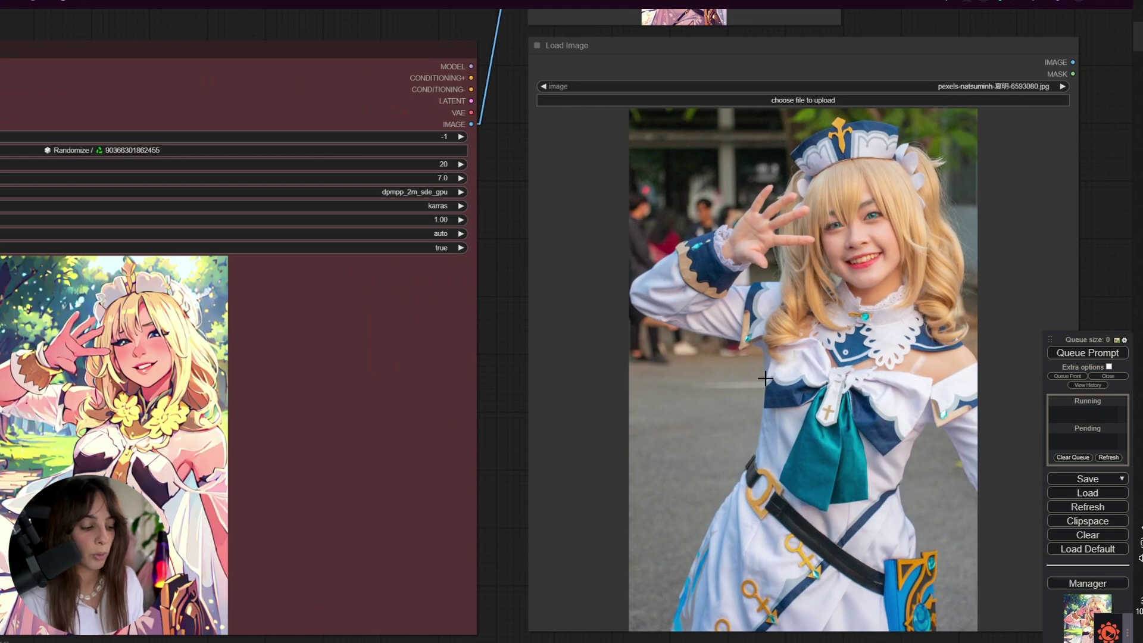
pyautogui.scroll(-3, 670, 437)
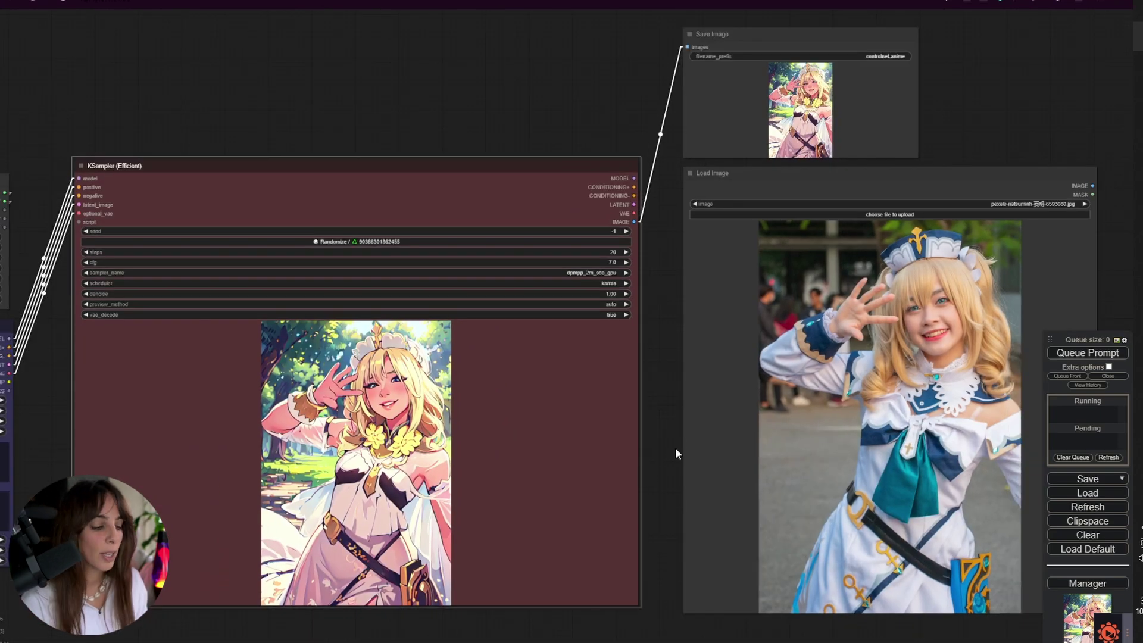
pyautogui.moveTo(675, 447); pyautogui.dragTo(672, 404)
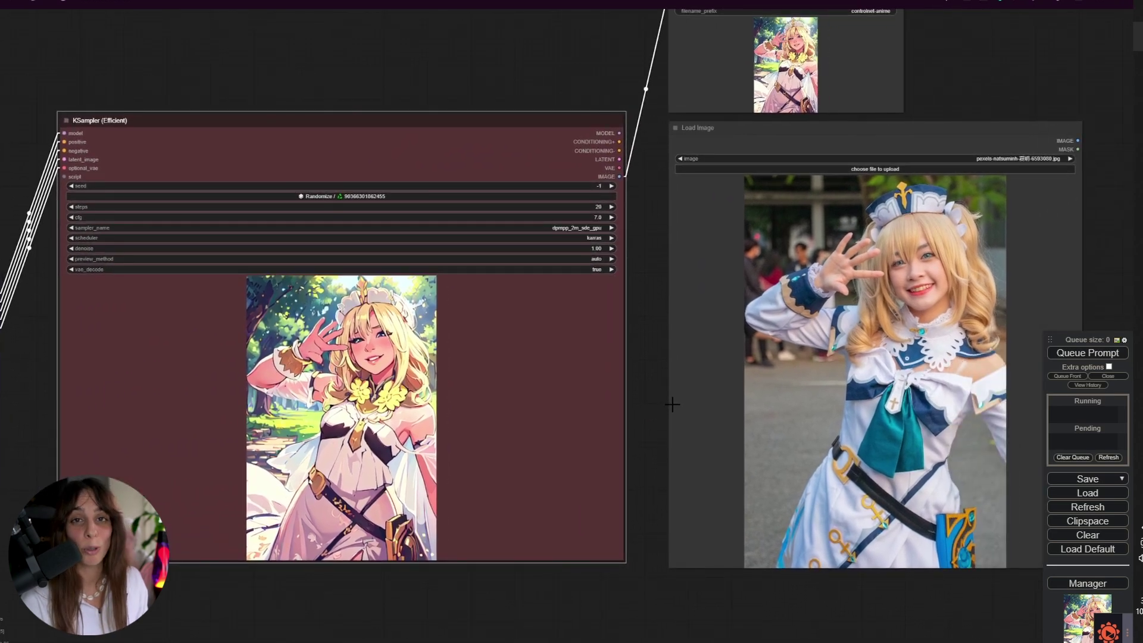
# - Queue the workflow and compare the anime result with the source photo
pyautogui.click(1105, 355)
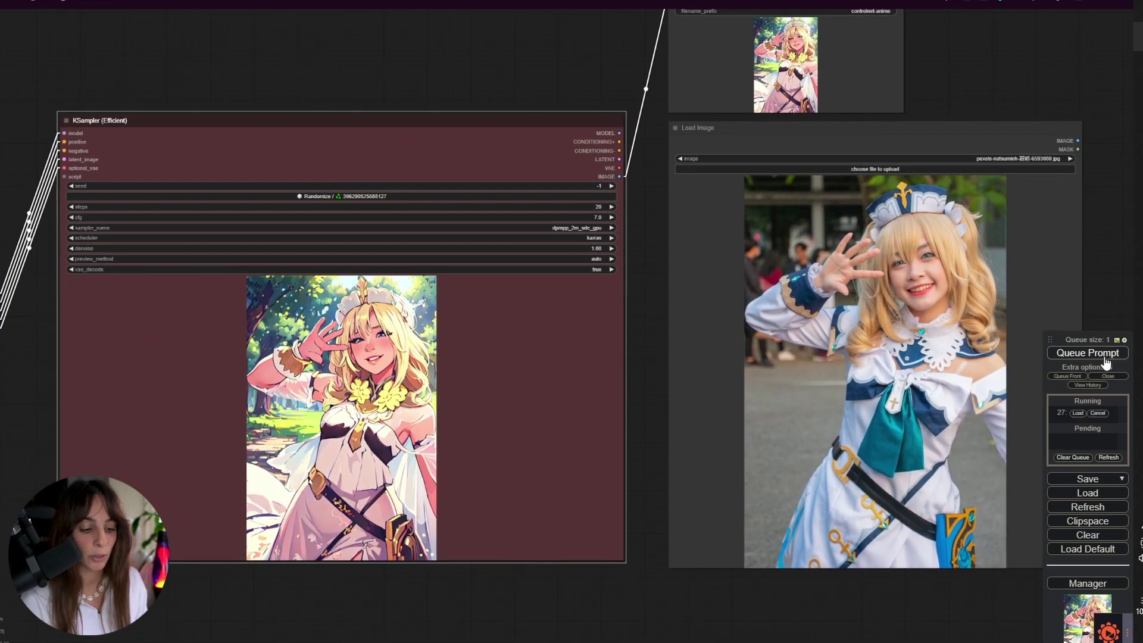
pyautogui.moveTo(413, 91); pyautogui.dragTo(404, 80)
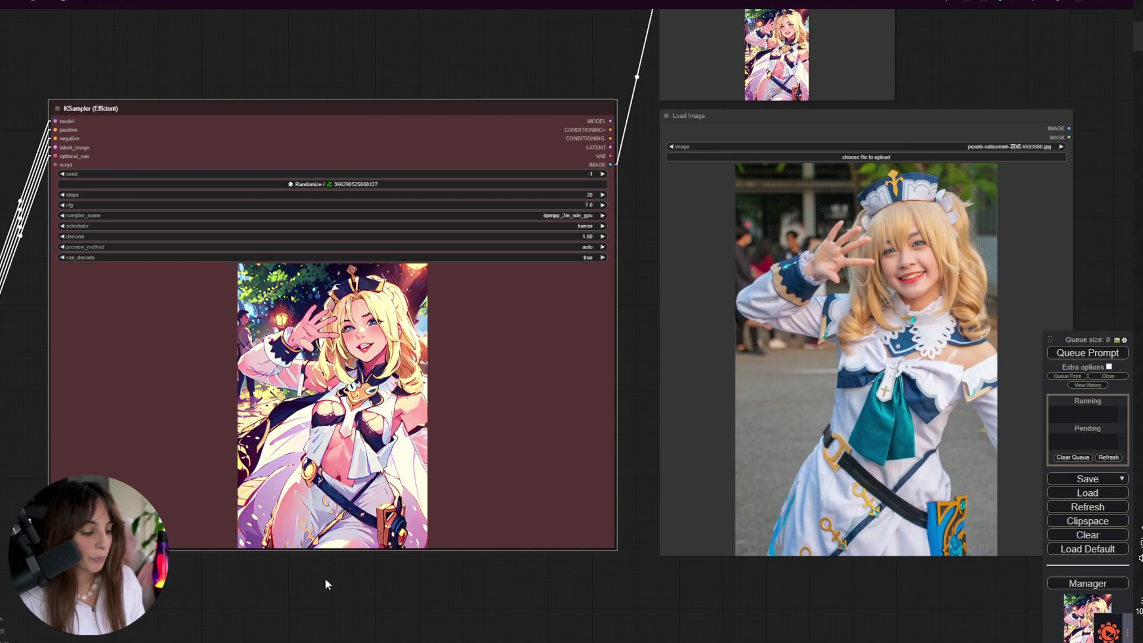
pyautogui.moveTo(326, 583); pyautogui.dragTo(652, 425)
pyautogui.scroll(8, 458, 374)
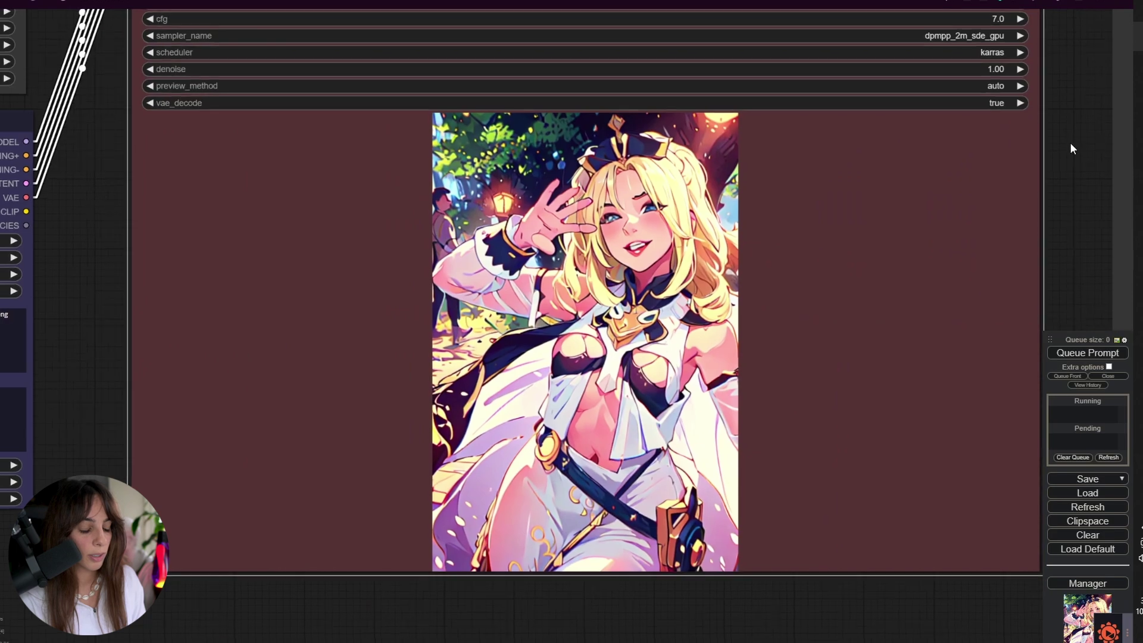
pyautogui.moveTo(1070, 142); pyautogui.dragTo(643, 220)
pyautogui.scroll(-4, 646, 257)
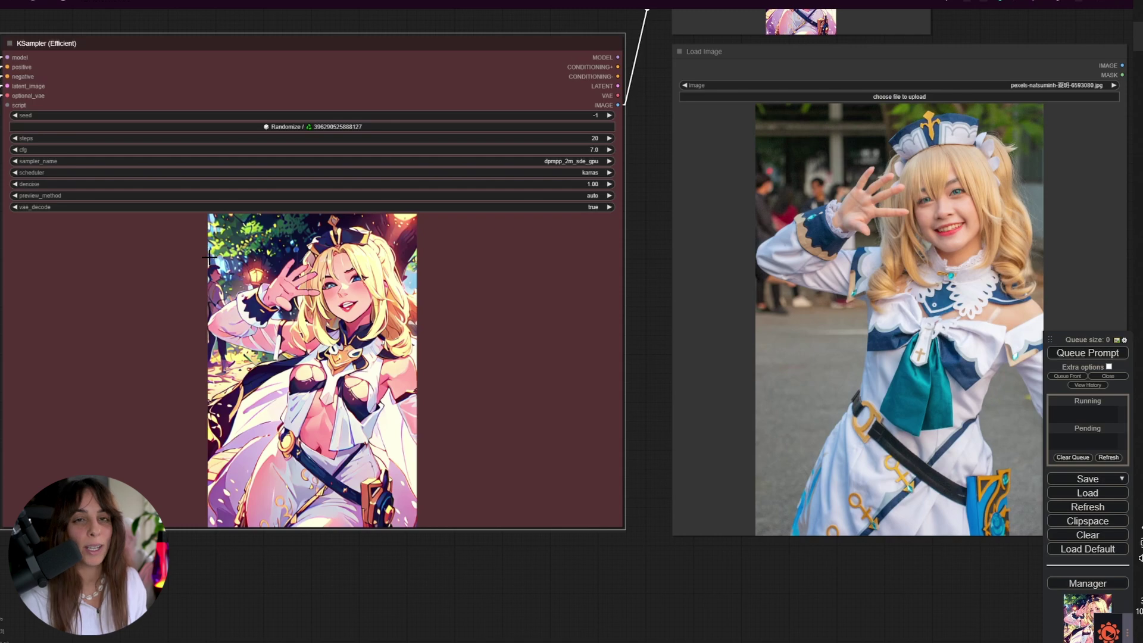
pyautogui.moveTo(1, 252); pyautogui.dragTo(864, 304)
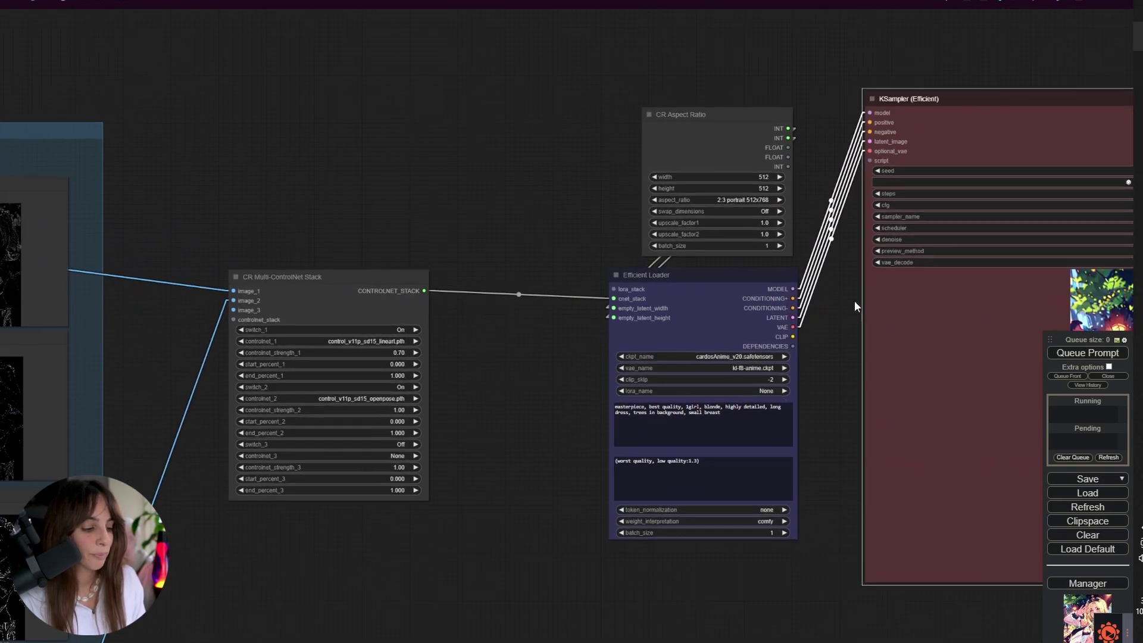
pyautogui.moveTo(430, 185); pyautogui.dragTo(837, 94)
pyautogui.scroll(15, 455, 135)
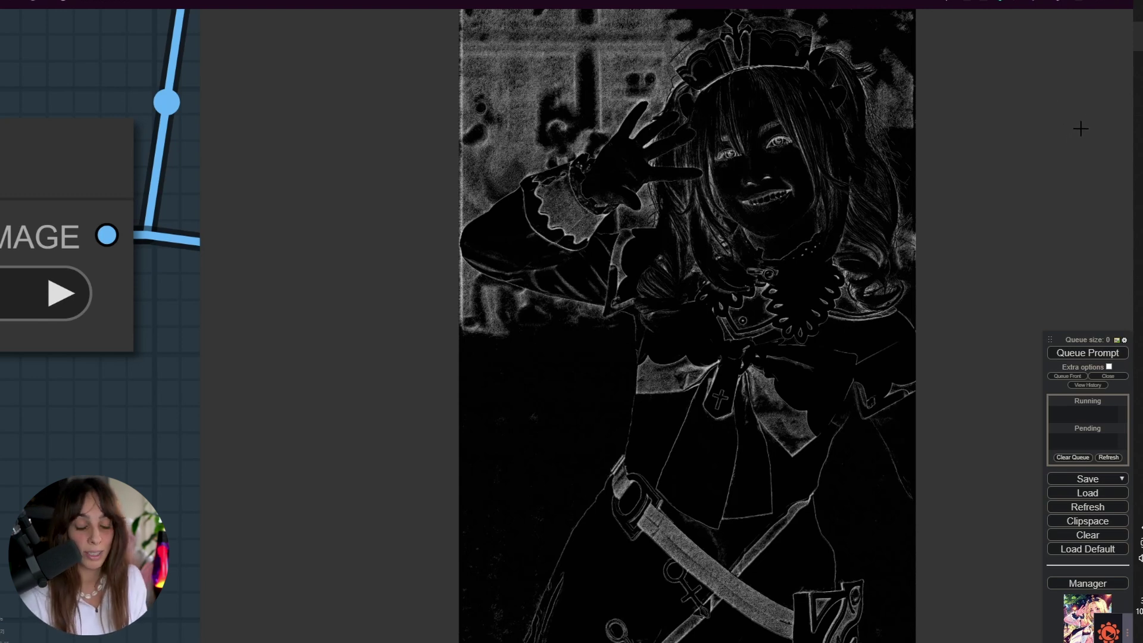
pyautogui.scroll(-6, 1000, 233)
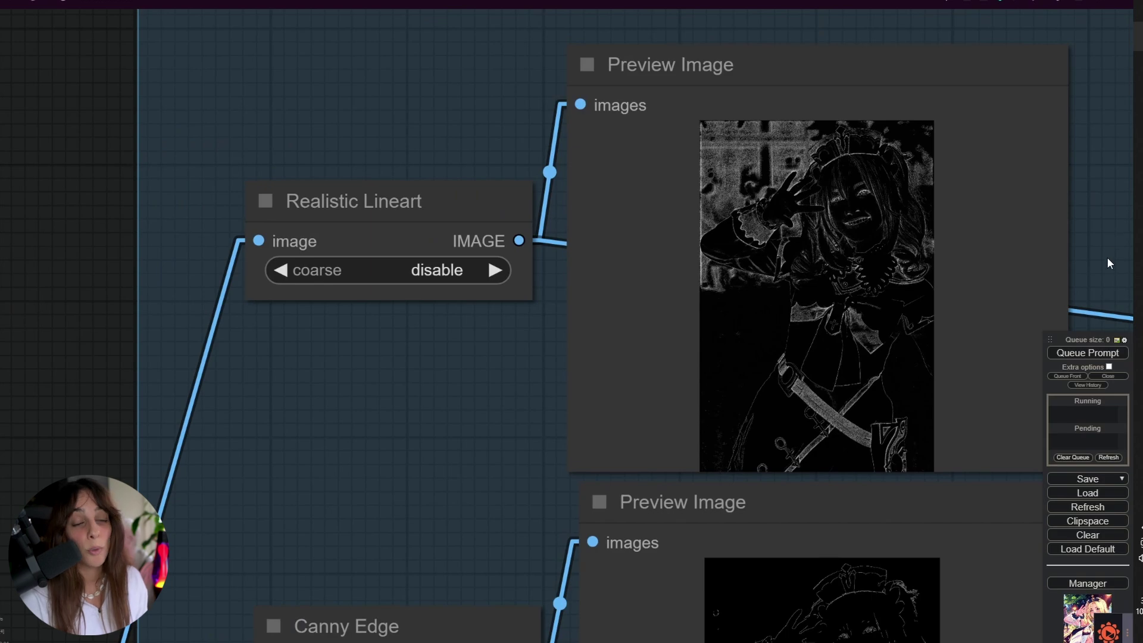
pyautogui.moveTo(1106, 256); pyautogui.dragTo(1066, 33)
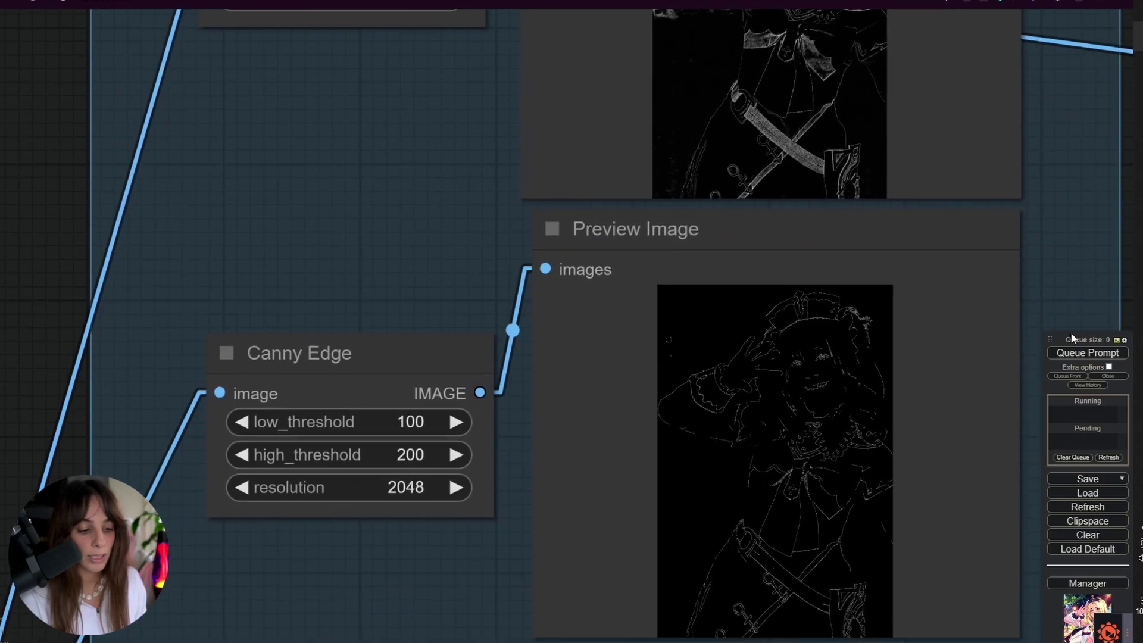
pyautogui.moveTo(1070, 332); pyautogui.dragTo(1000, 5)
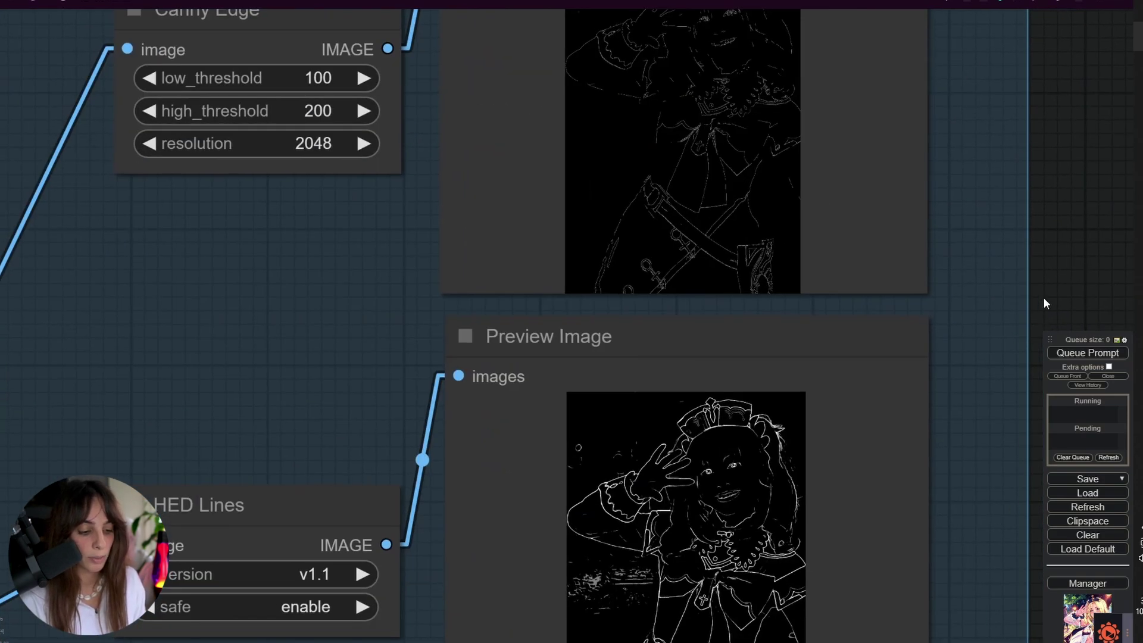
pyautogui.moveTo(1045, 304); pyautogui.dragTo(1030, 77)
pyautogui.moveTo(845, 637); pyautogui.dragTo(824, 403)
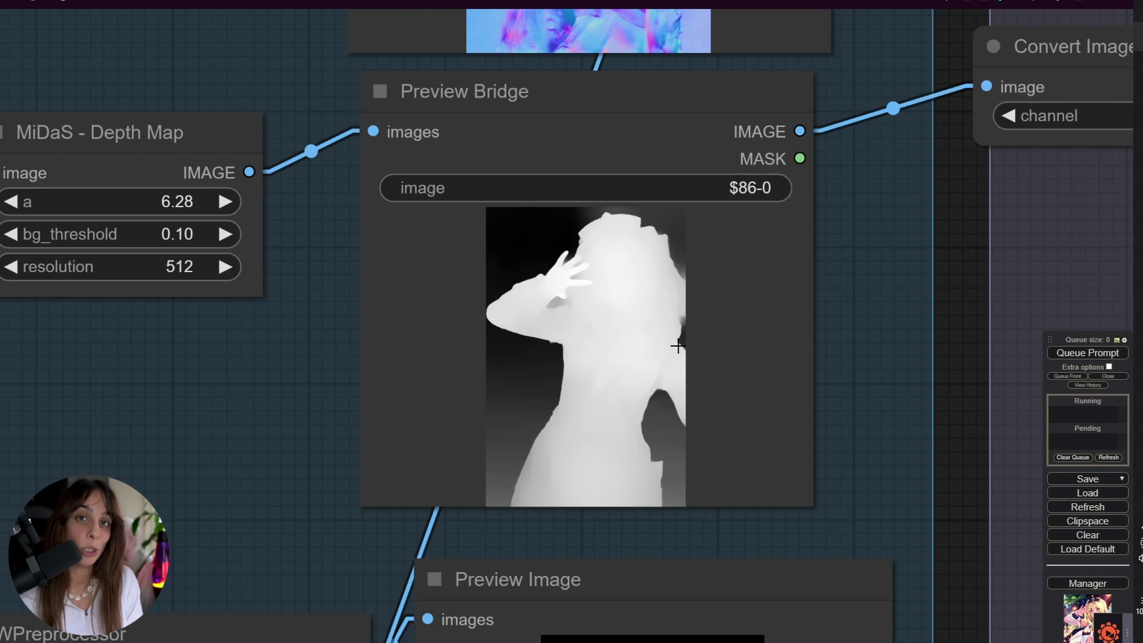
pyautogui.scroll(-5, 989, 244)
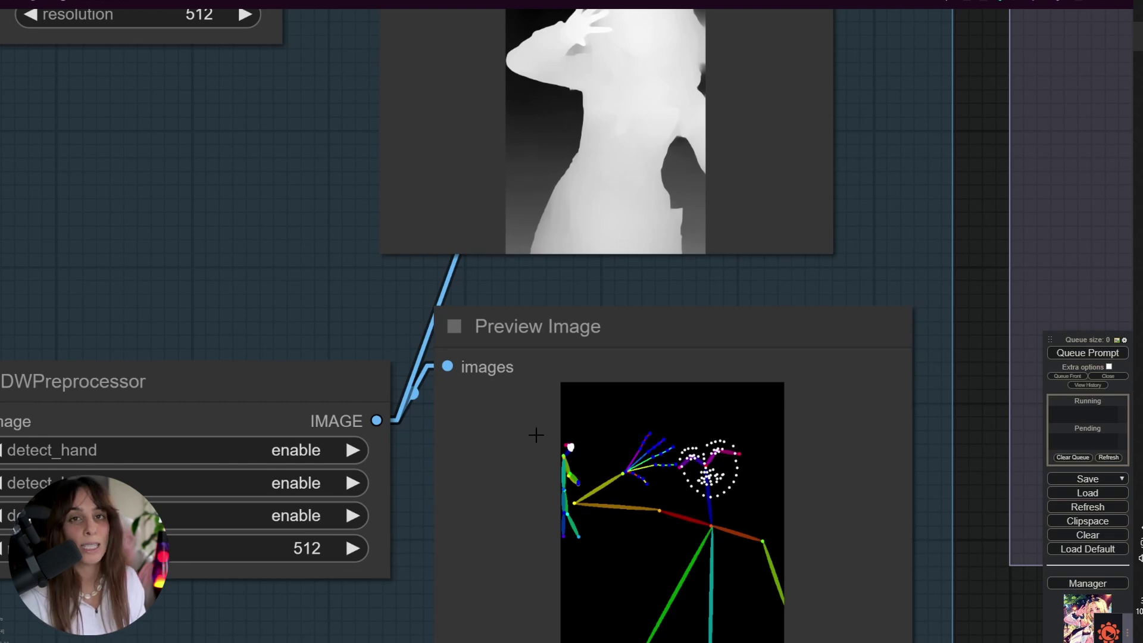
pyautogui.moveTo(984, 59); pyautogui.dragTo(973, 265)
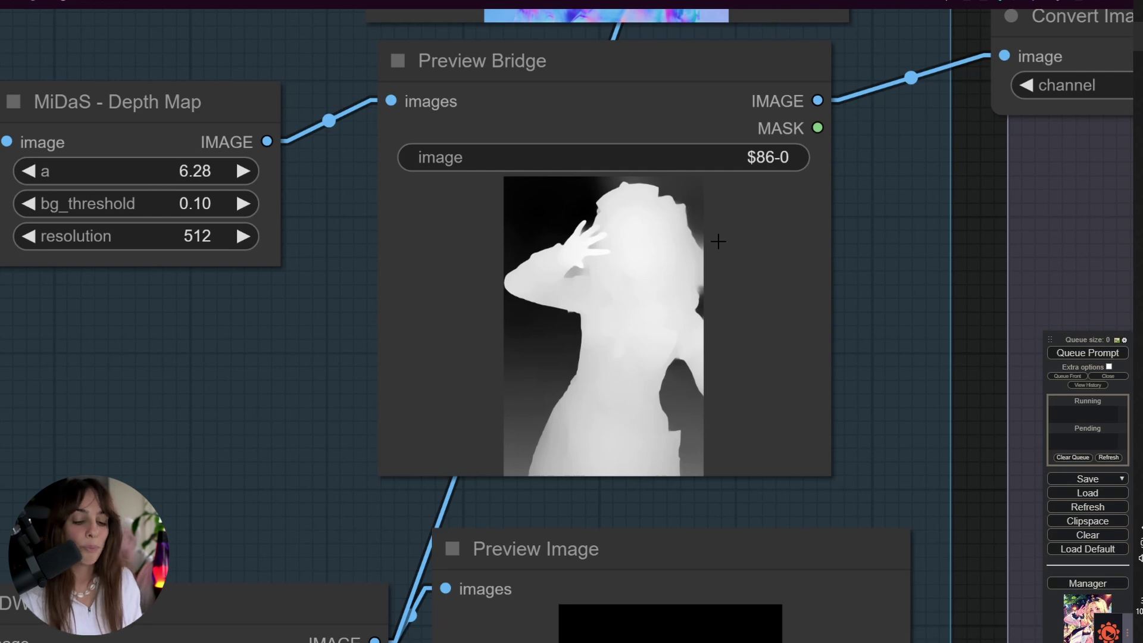
pyautogui.scroll(-15, 718, 241)
# - Move the masked-photo Preview Image up-left beside the first InpaintPreprocessor in Remove Background
pyautogui.scroll(7, 719, 173)
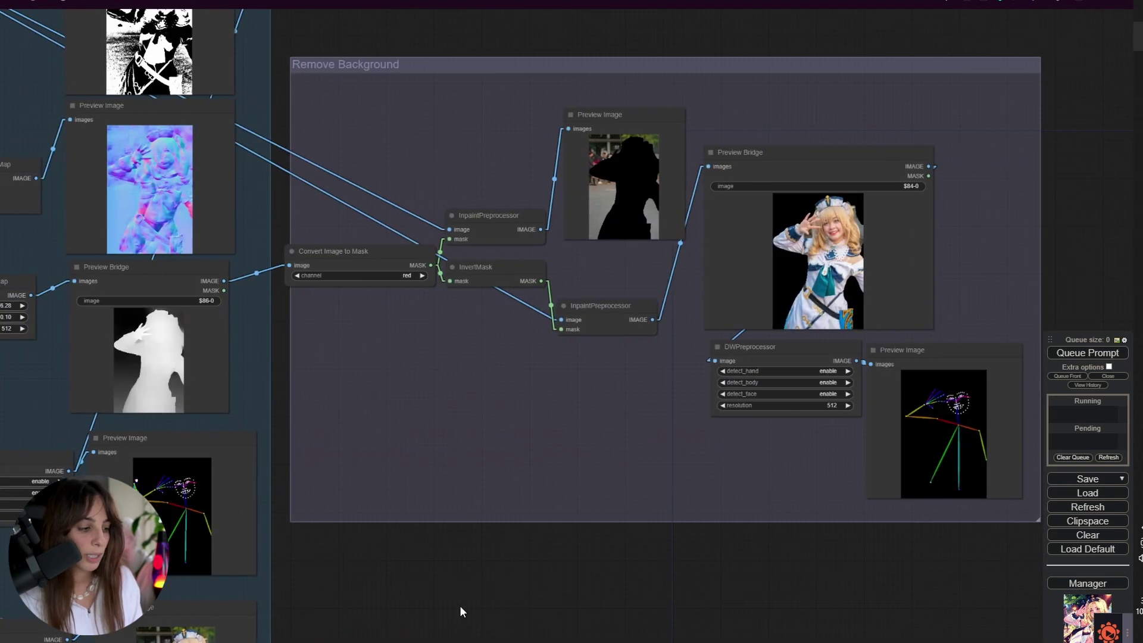
pyautogui.moveTo(459, 583); pyautogui.dragTo(487, 611)
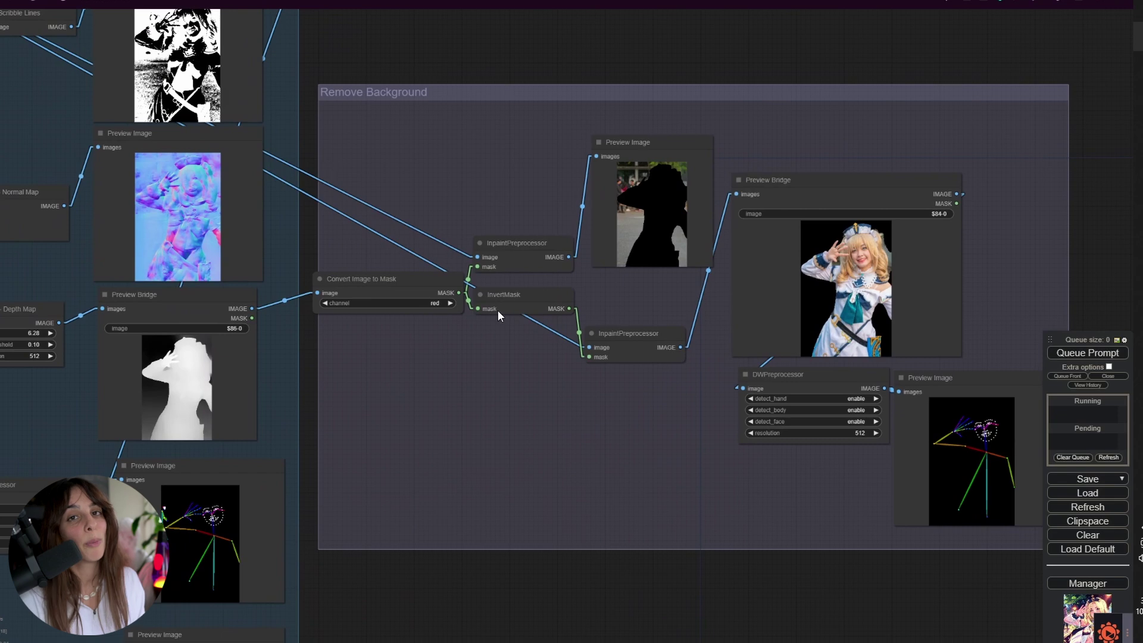
pyautogui.click(381, 278)
pyautogui.scroll(3, 231, 315)
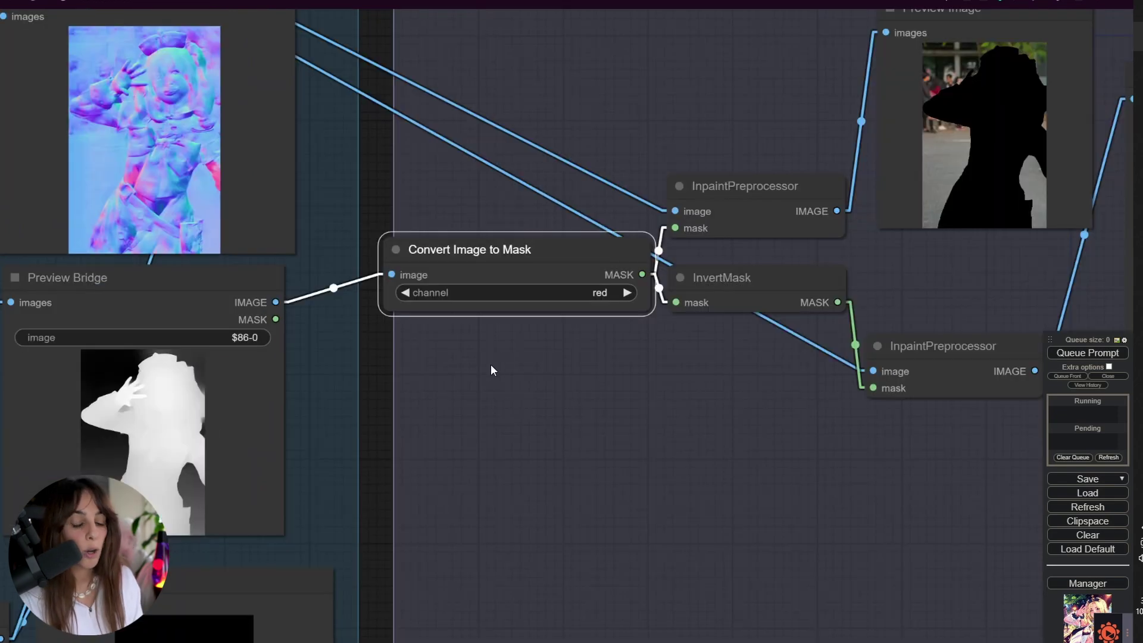
pyautogui.hscroll(2, 384, 399)
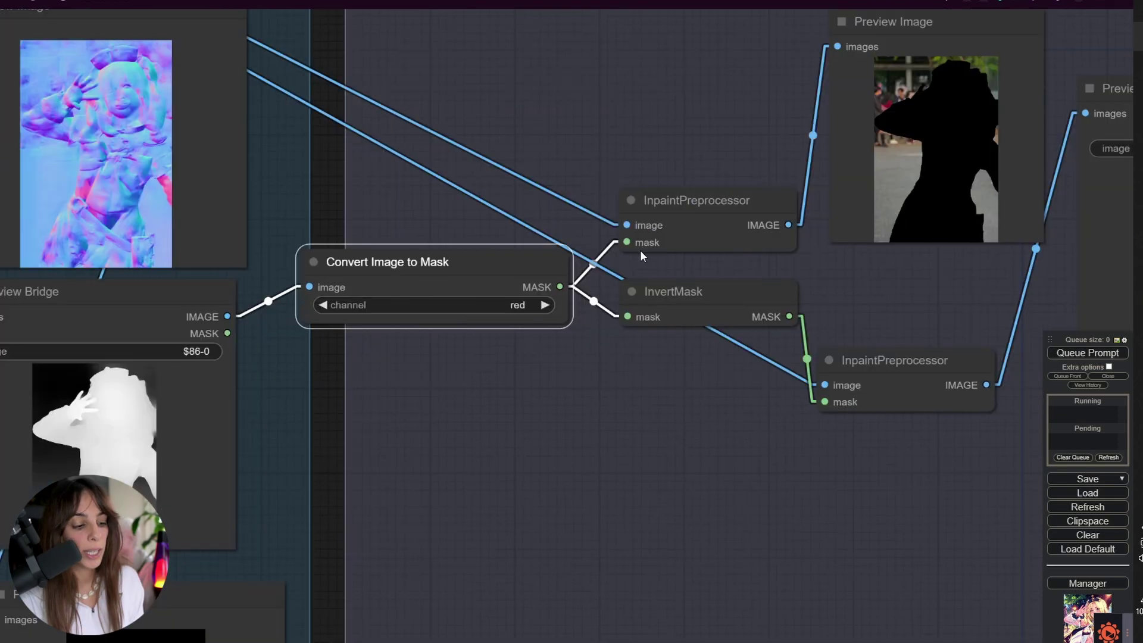
pyautogui.hscroll(2, 666, 142)
pyautogui.moveTo(666, 143); pyautogui.dragTo(568, 183)
pyautogui.moveTo(851, 183); pyautogui.dragTo(804, 160)
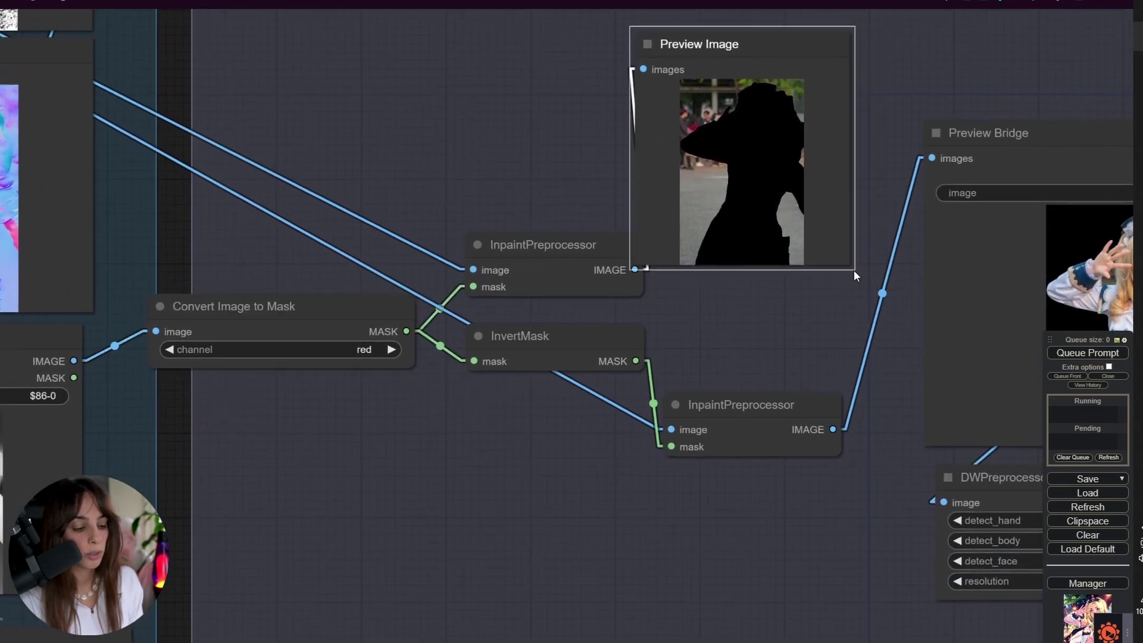
pyautogui.moveTo(851, 269); pyautogui.dragTo(881, 297)
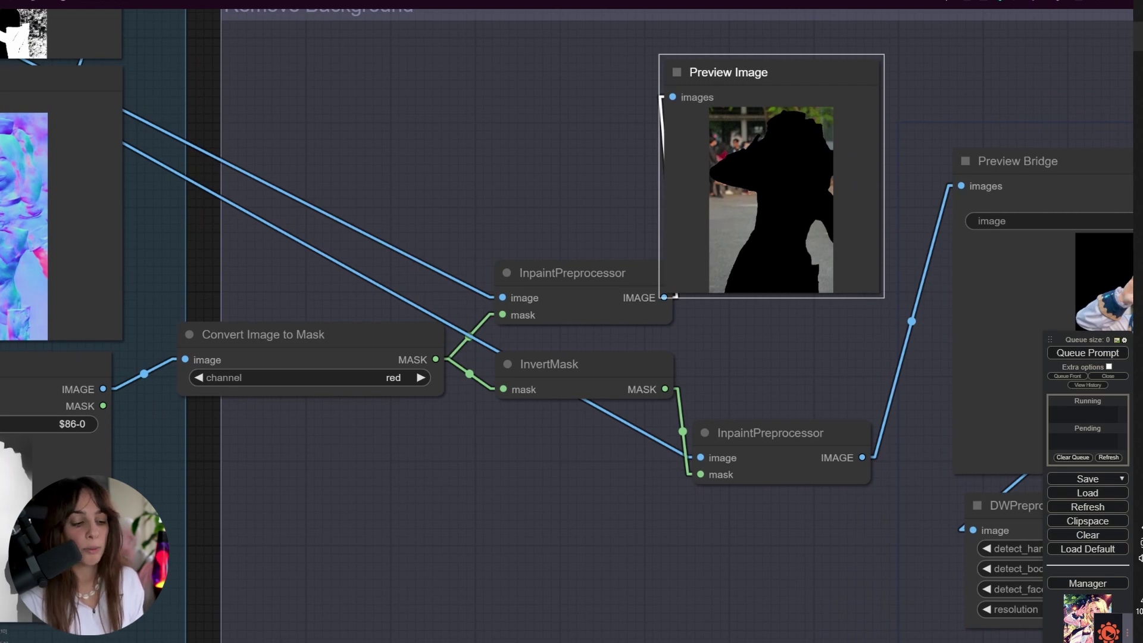
# - Pan across the group to inspect the black-background photo and pose skeleton previews
pyautogui.moveTo(404, 221); pyautogui.dragTo(571, 194)
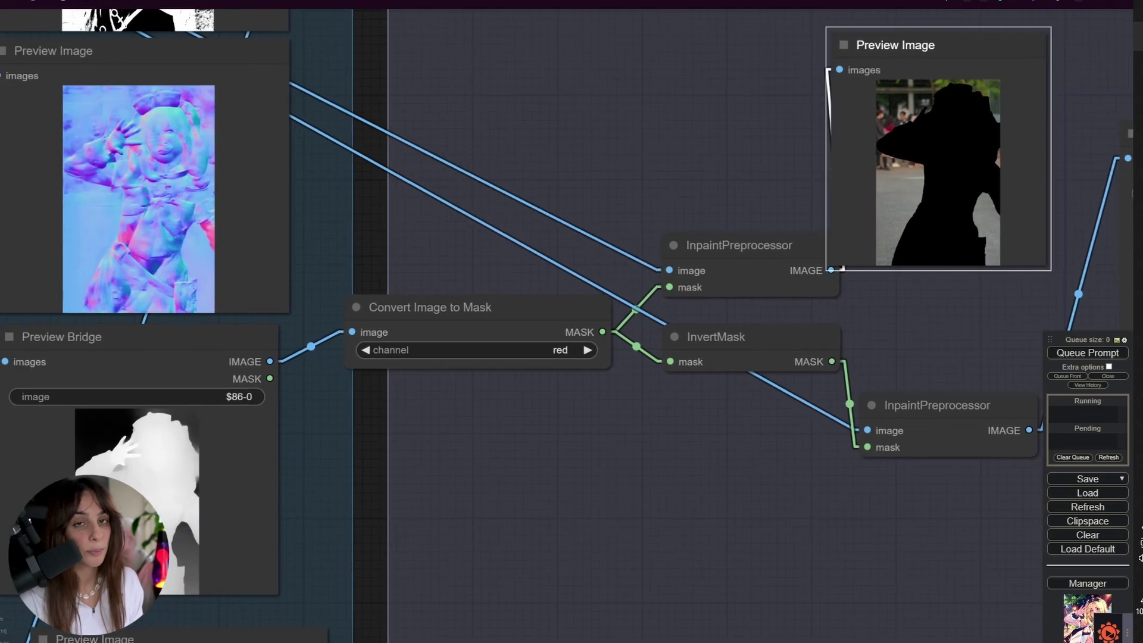
pyautogui.moveTo(619, 527); pyautogui.dragTo(490, 526)
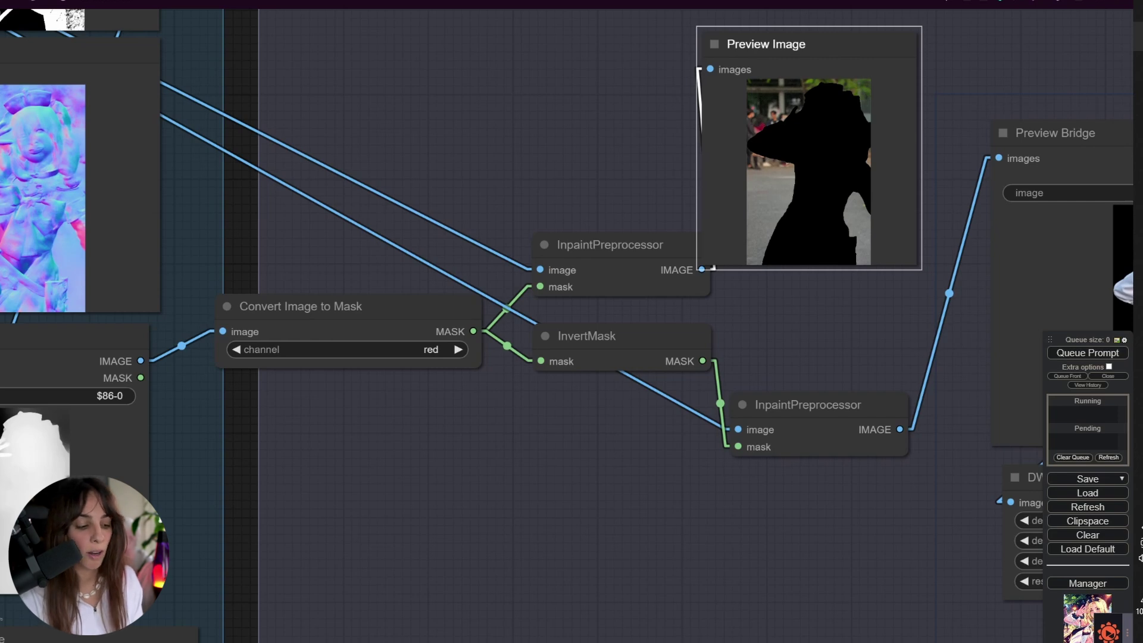
pyautogui.moveTo(778, 313); pyautogui.dragTo(765, 268)
pyautogui.moveTo(970, 300); pyautogui.dragTo(813, 262)
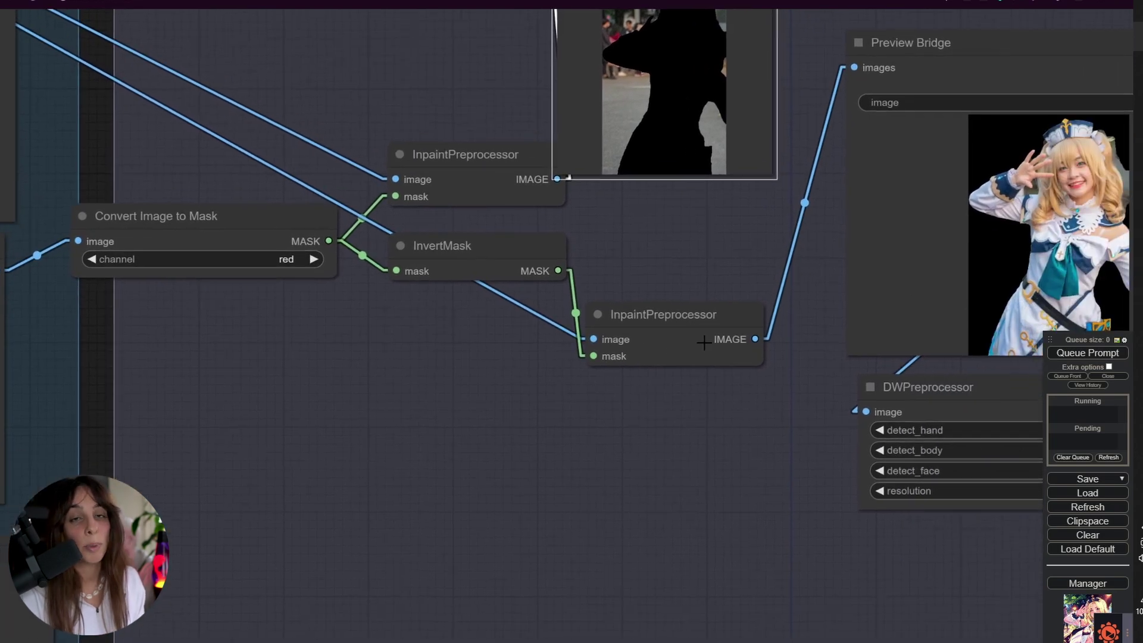
pyautogui.moveTo(741, 481); pyautogui.dragTo(492, 542)
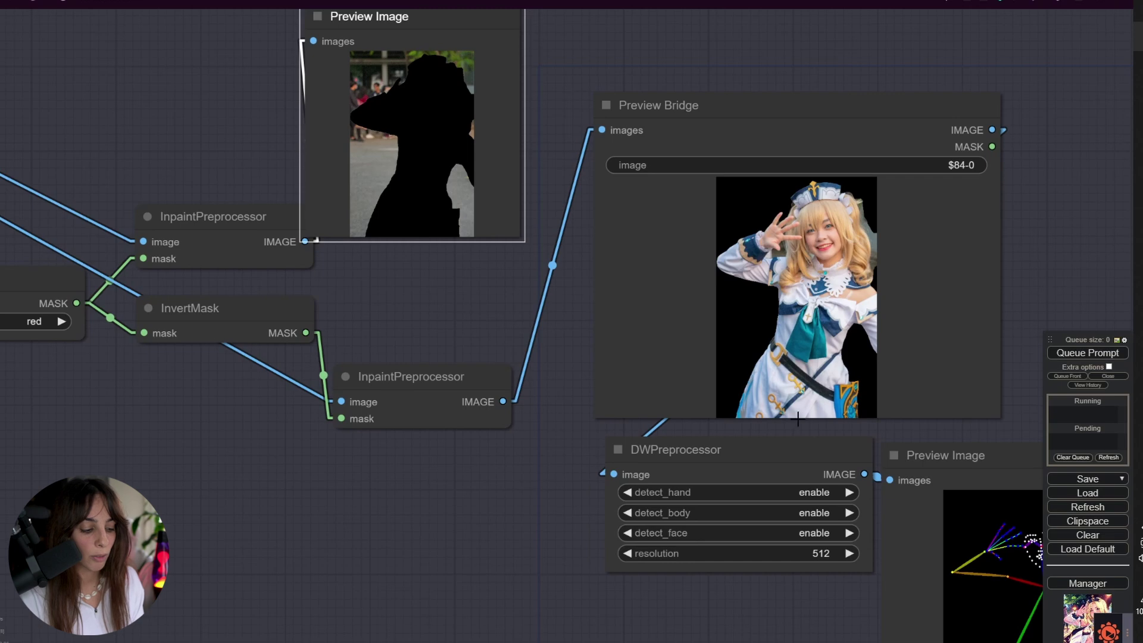
pyautogui.moveTo(488, 555); pyautogui.dragTo(356, 517)
pyautogui.moveTo(930, 275); pyautogui.dragTo(911, 262)
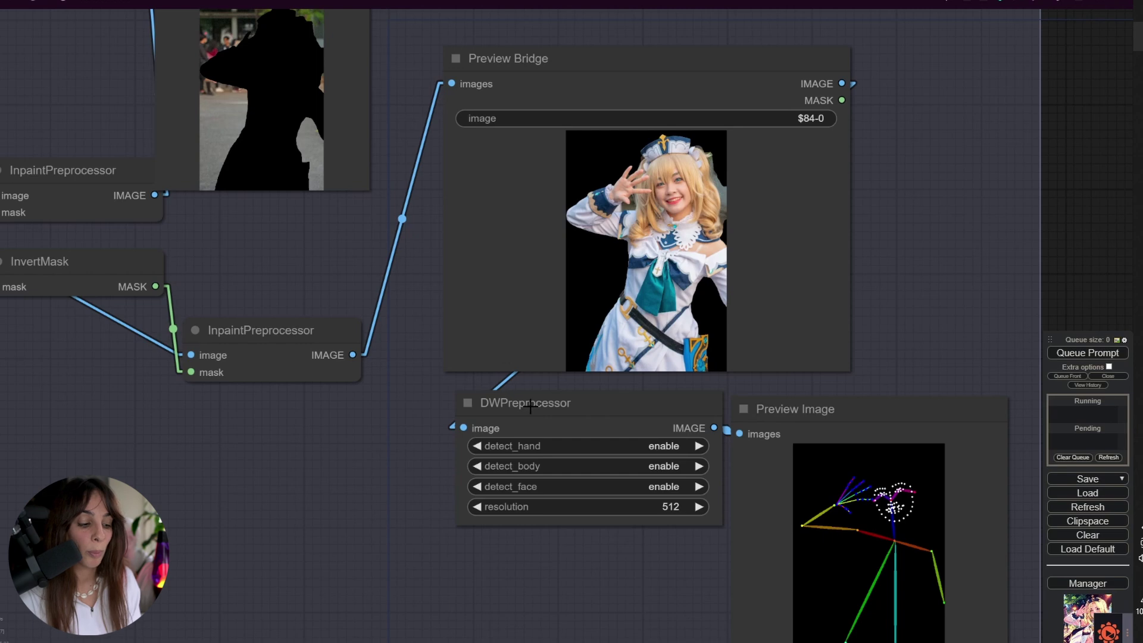
pyautogui.moveTo(927, 308); pyautogui.dragTo(879, 138)
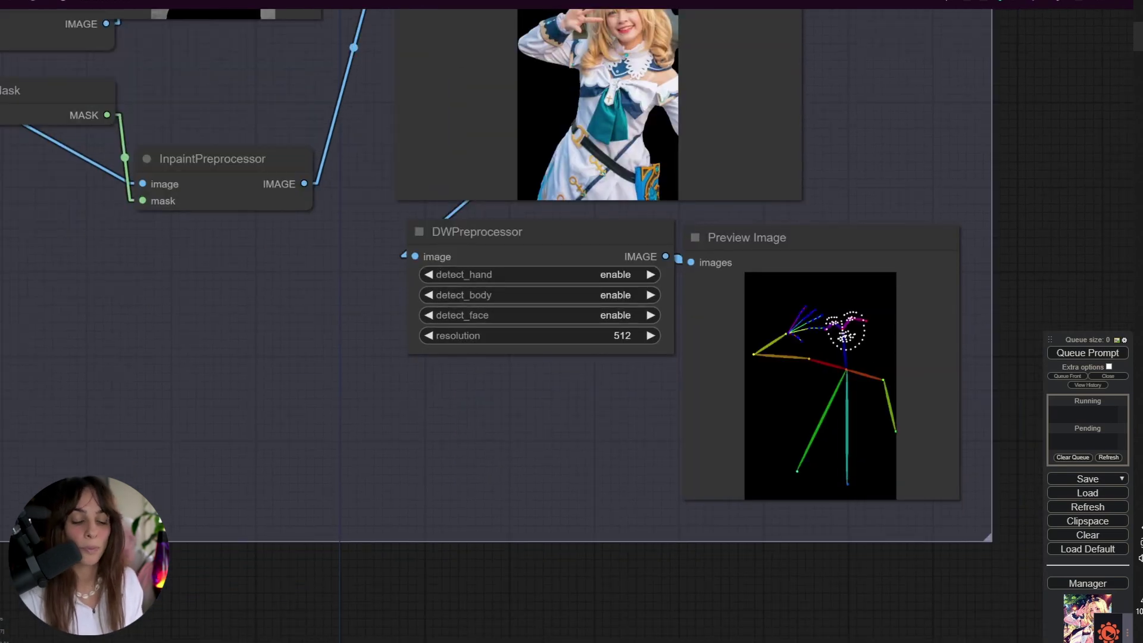
pyautogui.moveTo(885, 99); pyautogui.dragTo(922, 348)
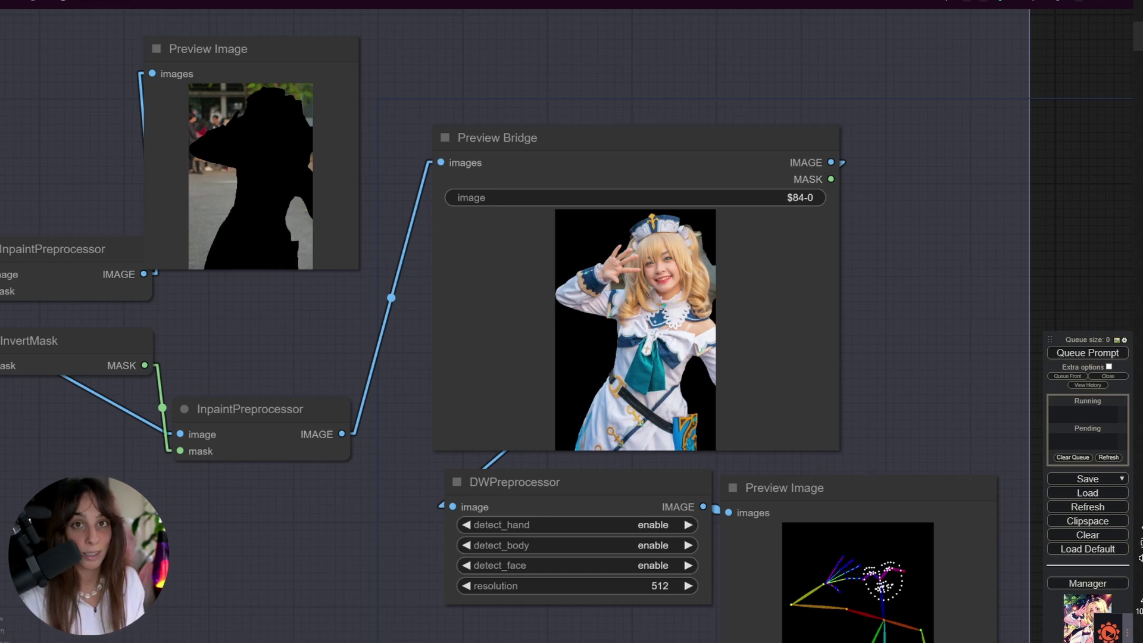
pyautogui.moveTo(912, 414); pyautogui.dragTo(906, 424)
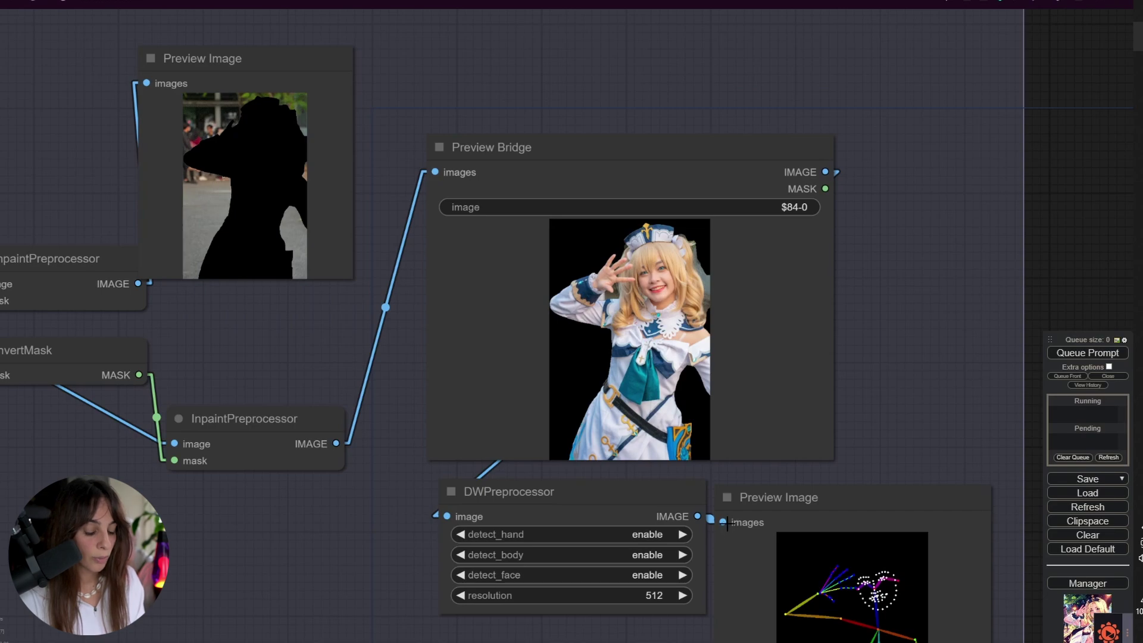
pyautogui.scroll(-15, 1051, 235)
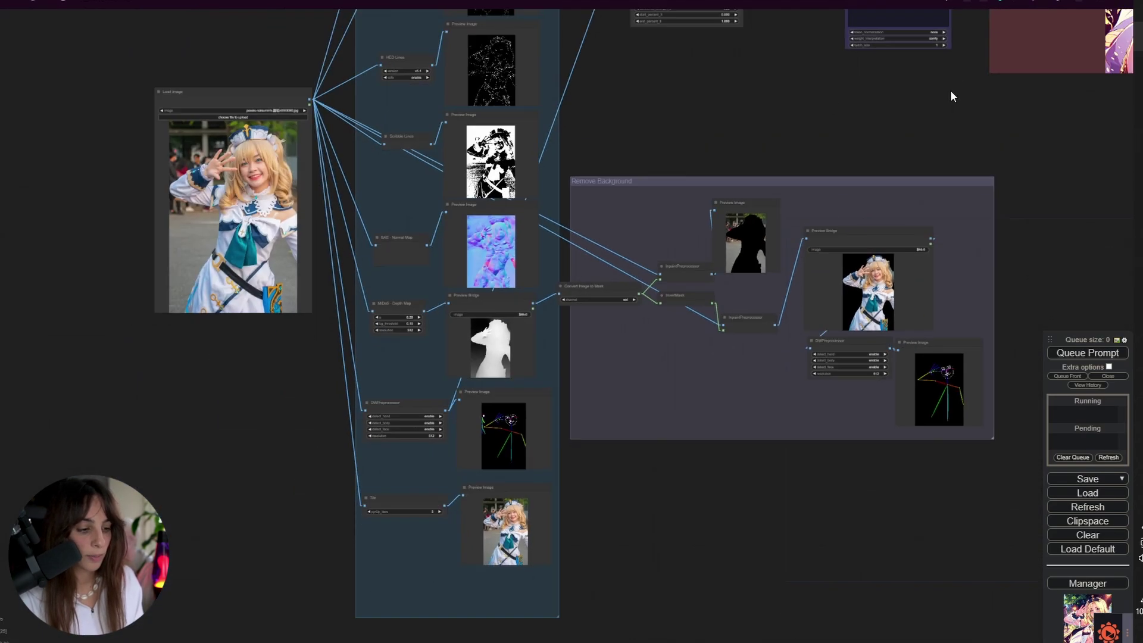
# - Connect the DWPreprocessor IMAGE output to image_2 on the CR Multi-ControlNet Stack
pyautogui.moveTo(951, 97); pyautogui.dragTo(791, 298)
pyautogui.moveTo(732, 549); pyautogui.dragTo(474, 85)
pyautogui.scroll(-2, 467, 115)
pyautogui.scroll(10, 467, 115)
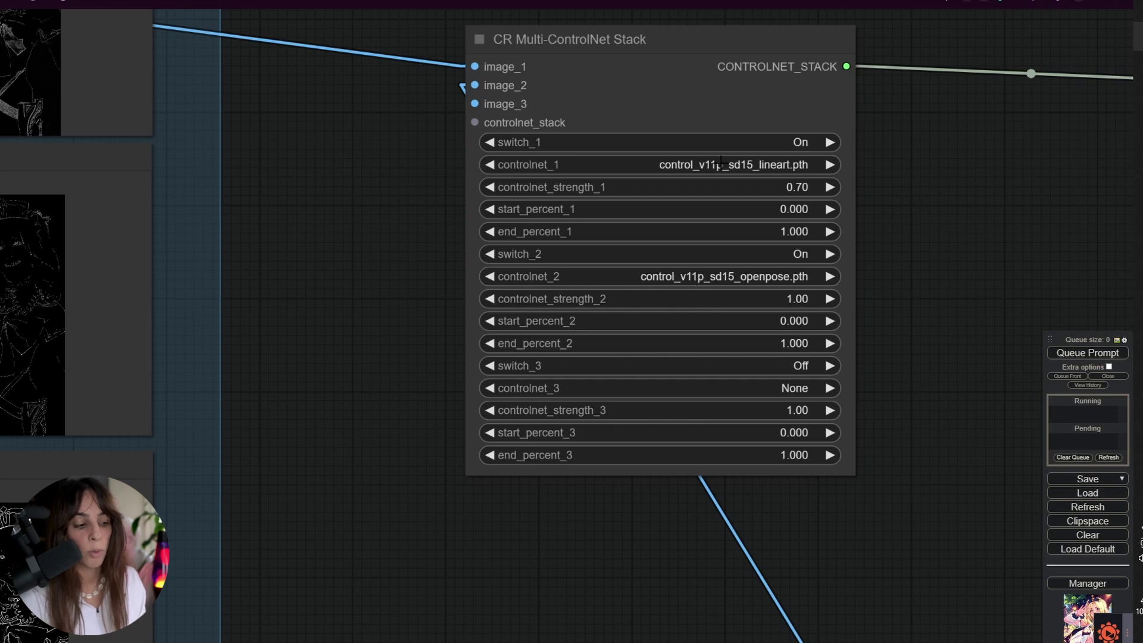
pyautogui.scroll(-2, 812, 494)
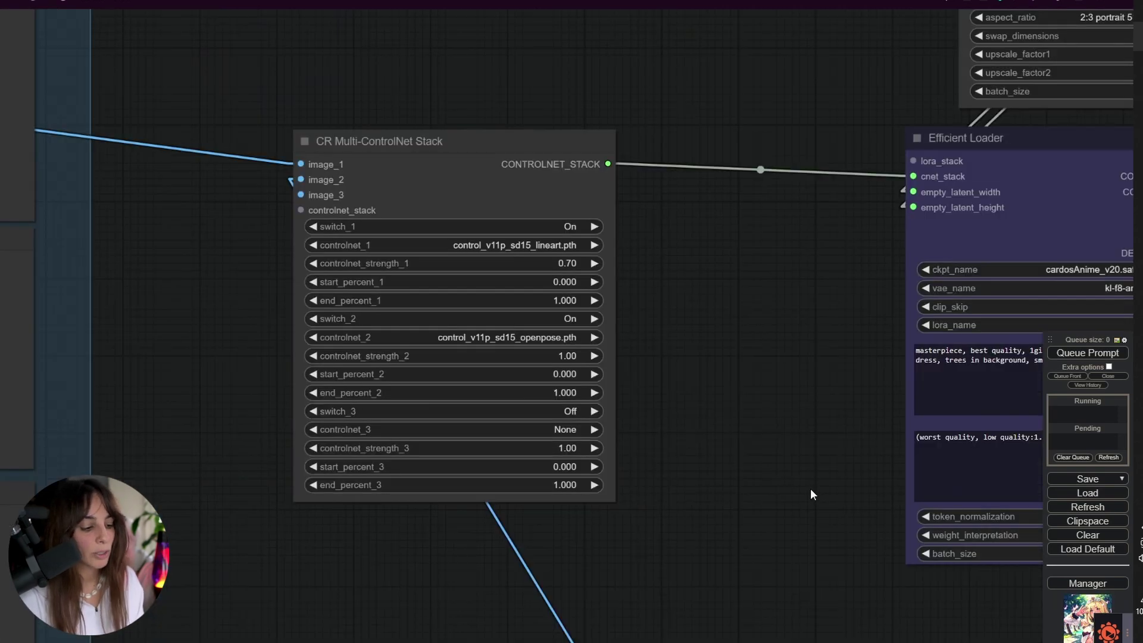
# - Queue the prompt and compare the generated anime image with the original Load Image photo
pyautogui.click(1089, 354)
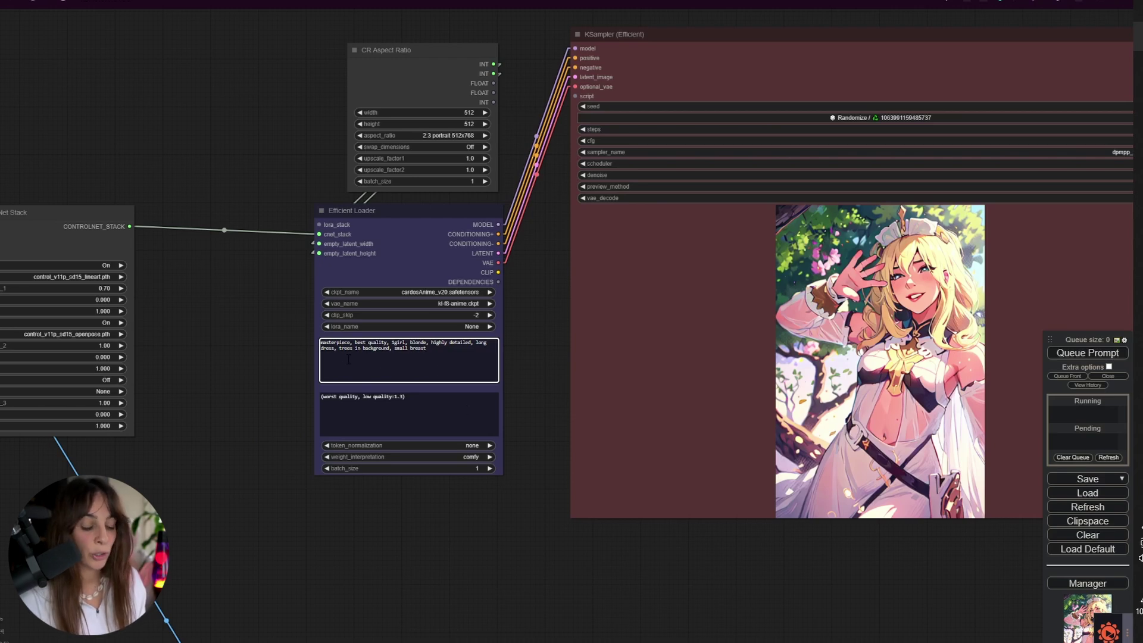
pyautogui.moveTo(546, 340); pyautogui.dragTo(1, 371)
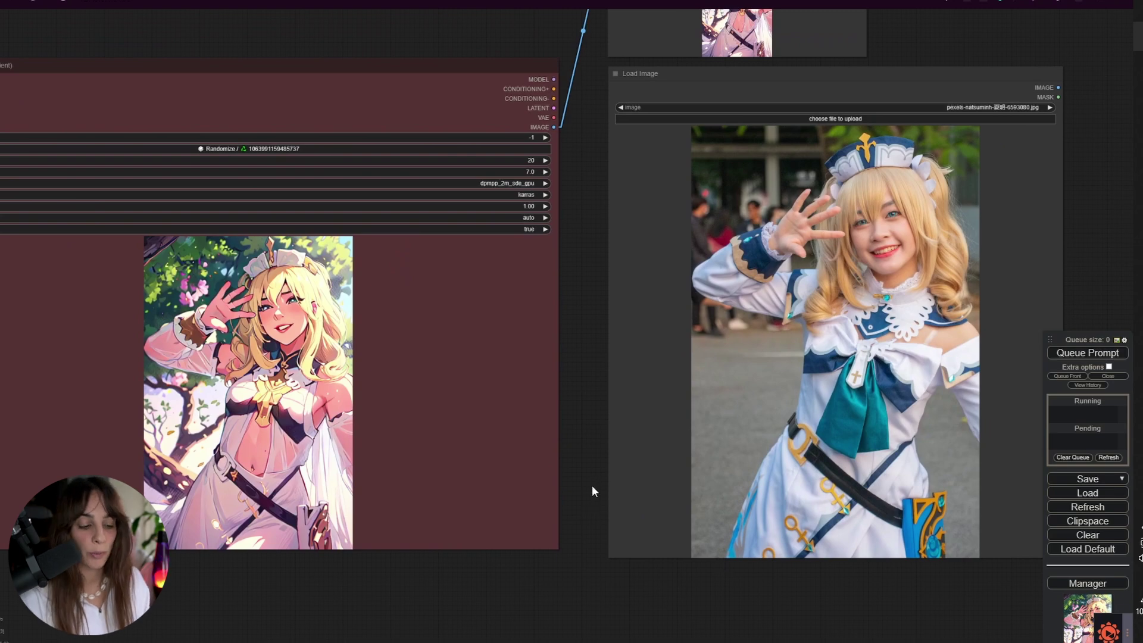
pyautogui.moveTo(445, 613); pyautogui.dragTo(1131, 575)
pyautogui.moveTo(282, 442); pyautogui.dragTo(784, 458)
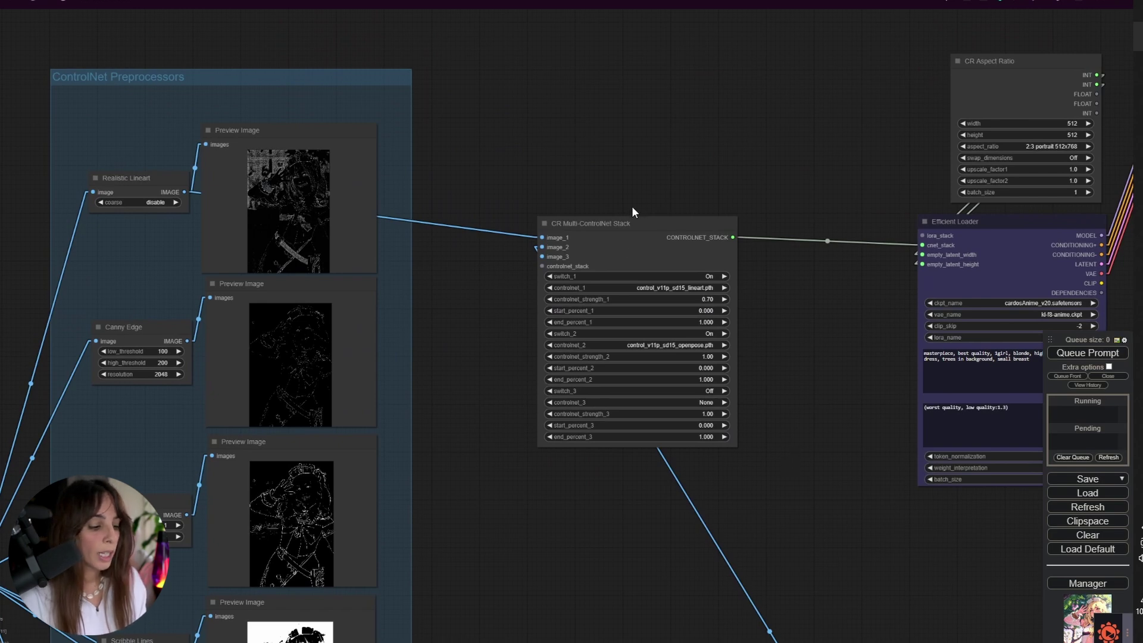
# - Move the CR Multi-ControlNet Stack node up and to the left
pyautogui.scroll(2, 627, 287)
pyautogui.scroll(3, 628, 287)
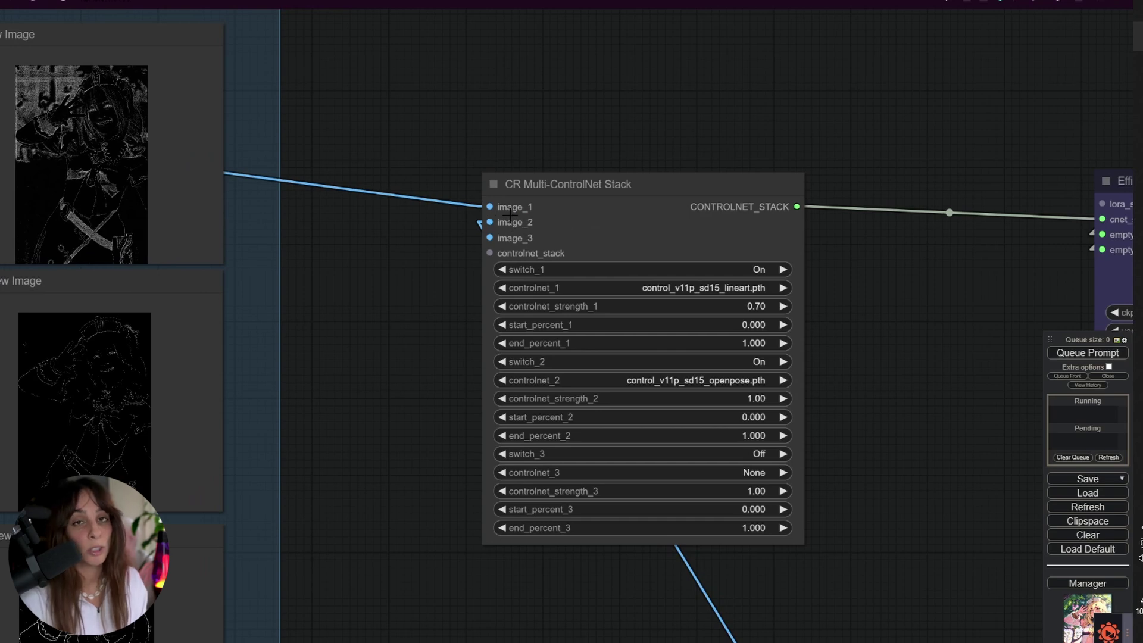
pyautogui.click(680, 179)
pyautogui.moveTo(680, 179); pyautogui.dragTo(547, 153)
# - Clone the stack, chain the original's CONTROLNET_STACK into it, and feed the clone into Efficient Loader's cnet_stack
pyautogui.rightClick(574, 149)
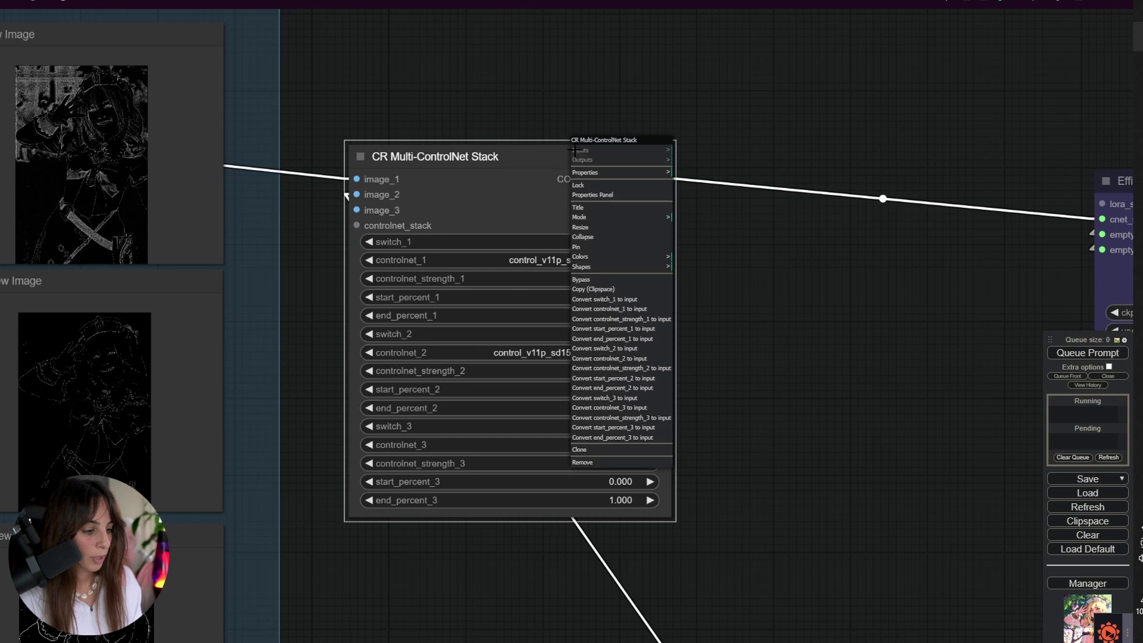
pyautogui.click(607, 456)
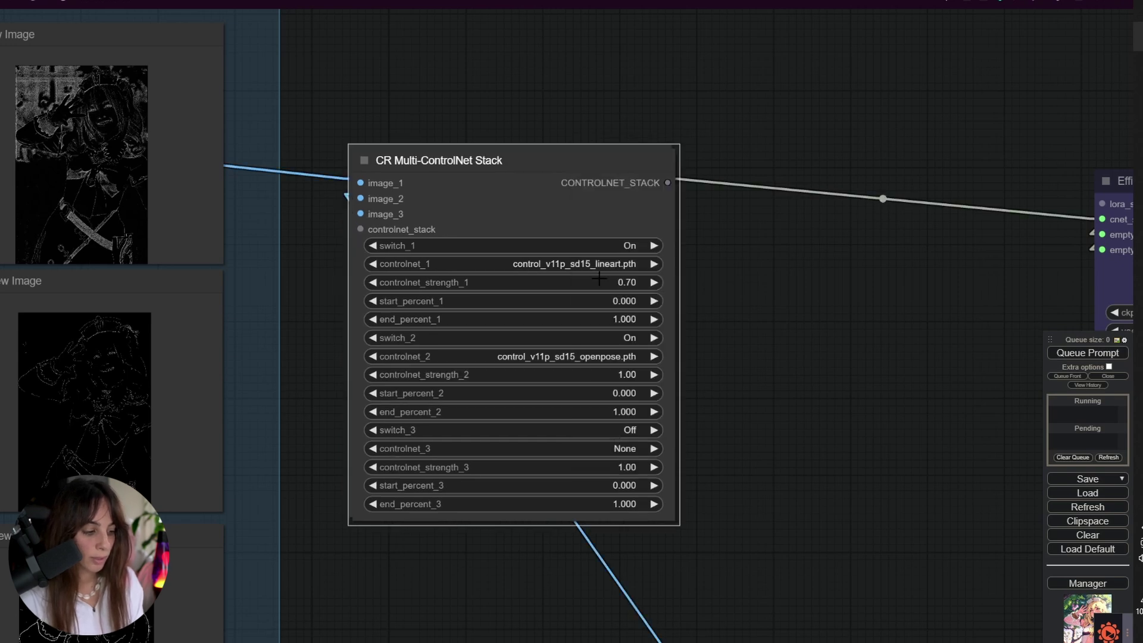
pyautogui.moveTo(562, 160)
pyautogui.mouseDown()
pyautogui.moveTo(878, 162)
pyautogui.moveTo(922, 116)
pyautogui.mouseUp()
pyautogui.moveTo(665, 179); pyautogui.dragTo(719, 184)
pyautogui.moveTo(1026, 139)
pyautogui.mouseDown()
pyautogui.moveTo(1063, 195)
pyautogui.moveTo(1102, 219)
pyautogui.mouseUp()
pyautogui.moveTo(1065, 268); pyautogui.dragTo(973, 271)
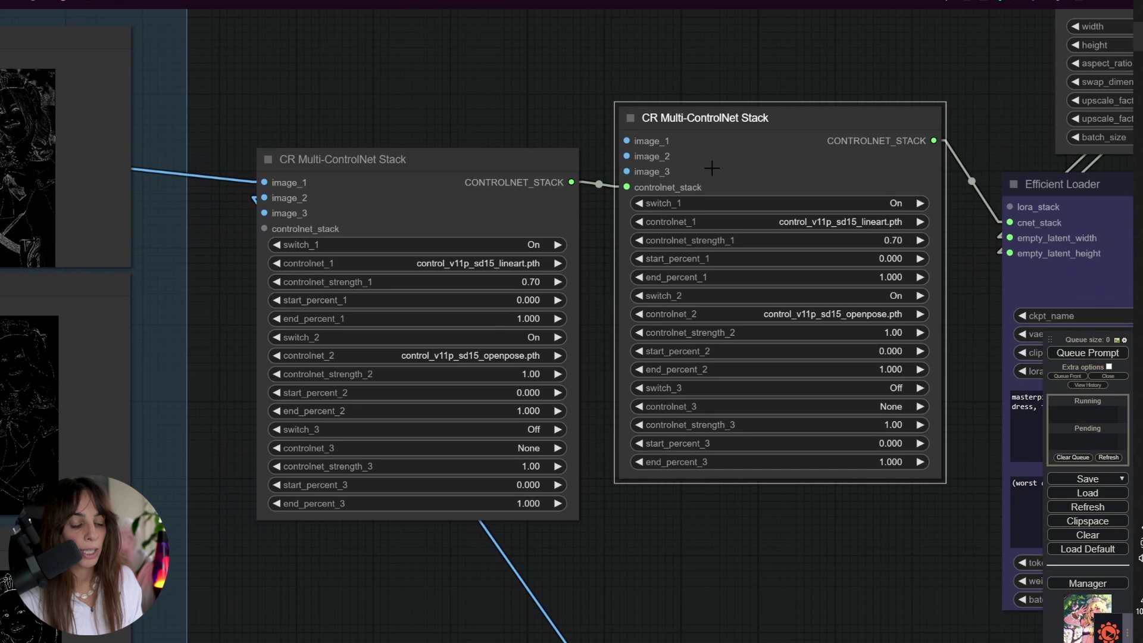